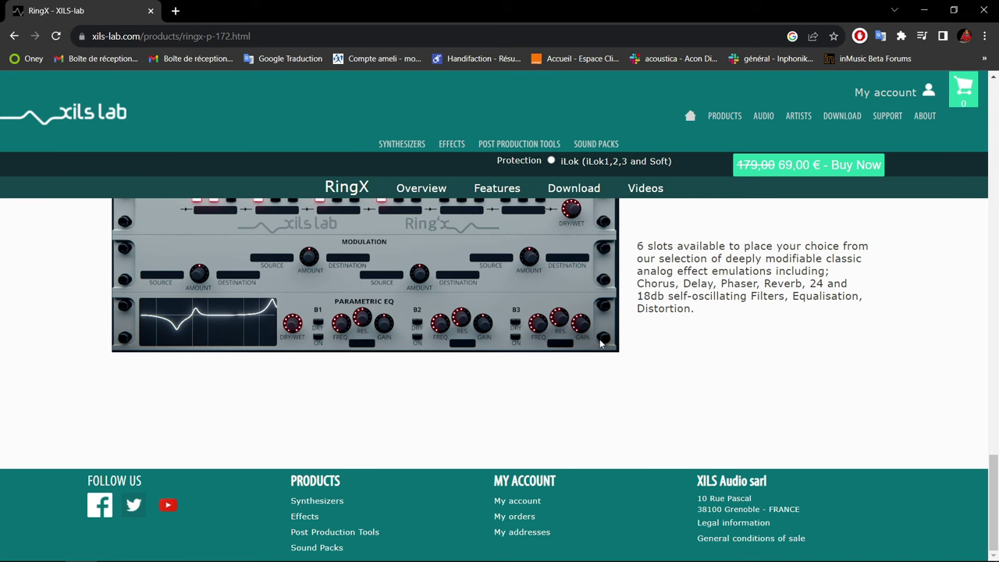
# Step: Review the feature sections of the RingX product page
pyautogui.scroll(5, 600, 343)
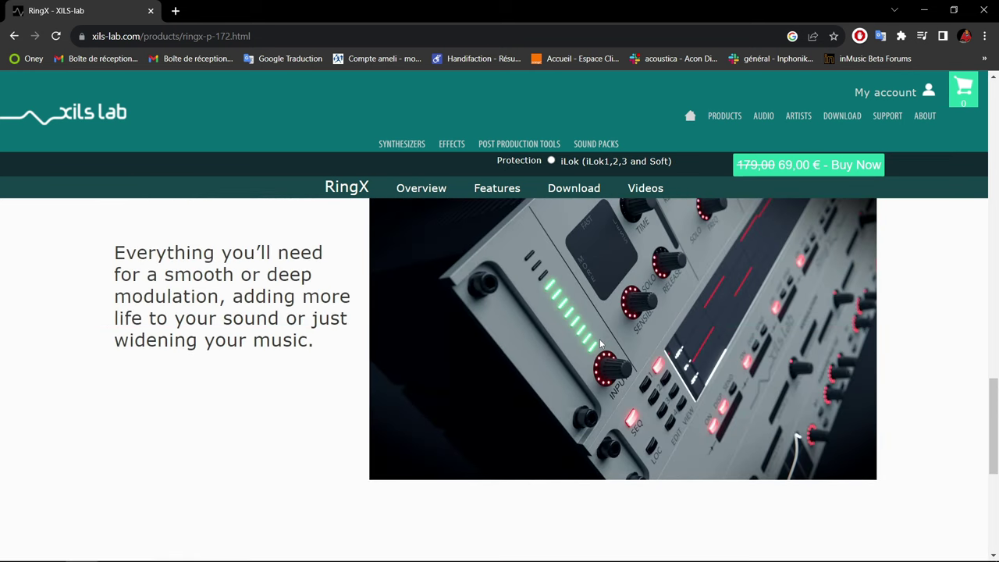
pyautogui.scroll(6, 600, 343)
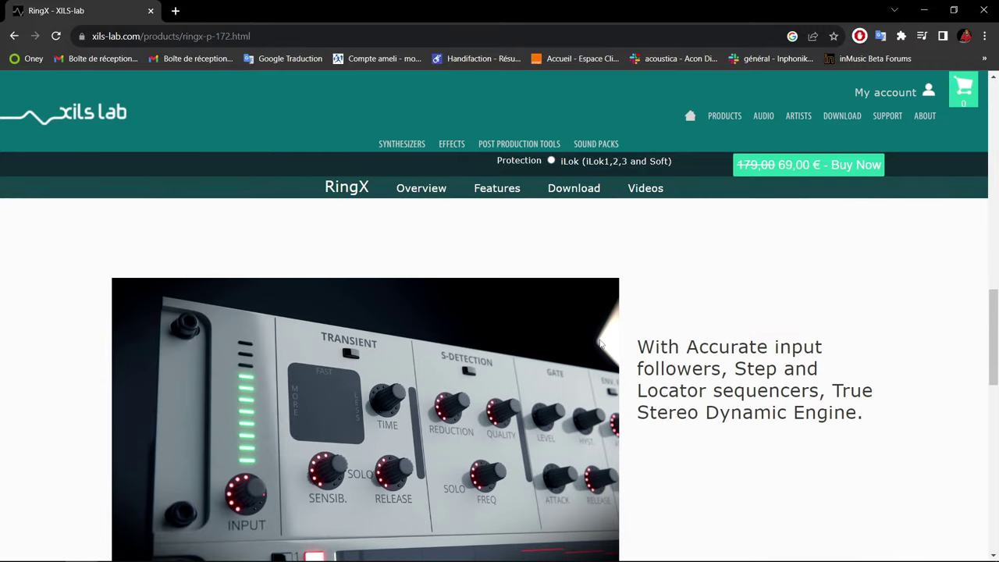
pyautogui.scroll(3, 600, 343)
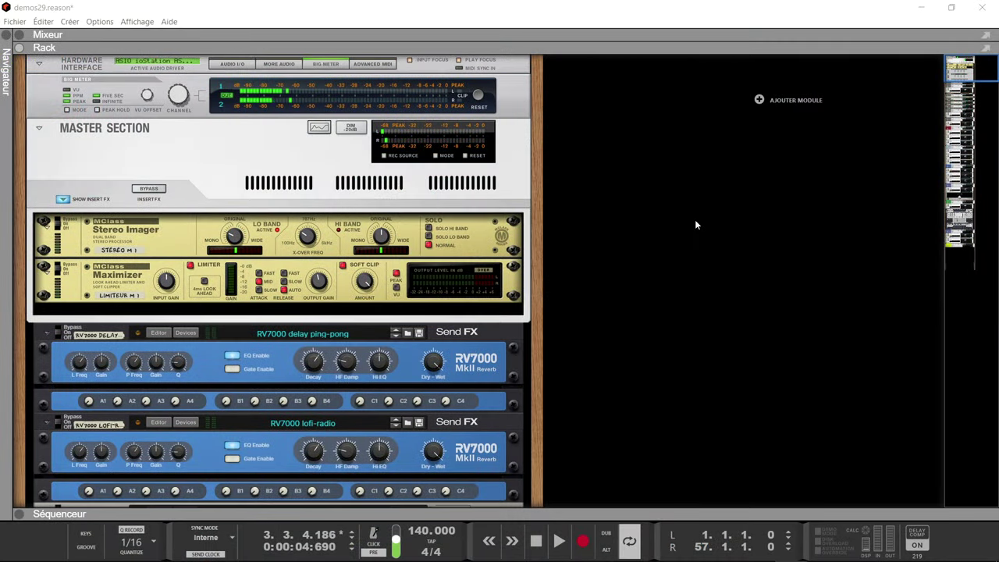
# Step: Switch to Reason and look through the rack for the channels that use RingX as an insert effect
pyautogui.scroll(-5, 721, 205)
pyautogui.scroll(-4, 721, 205)
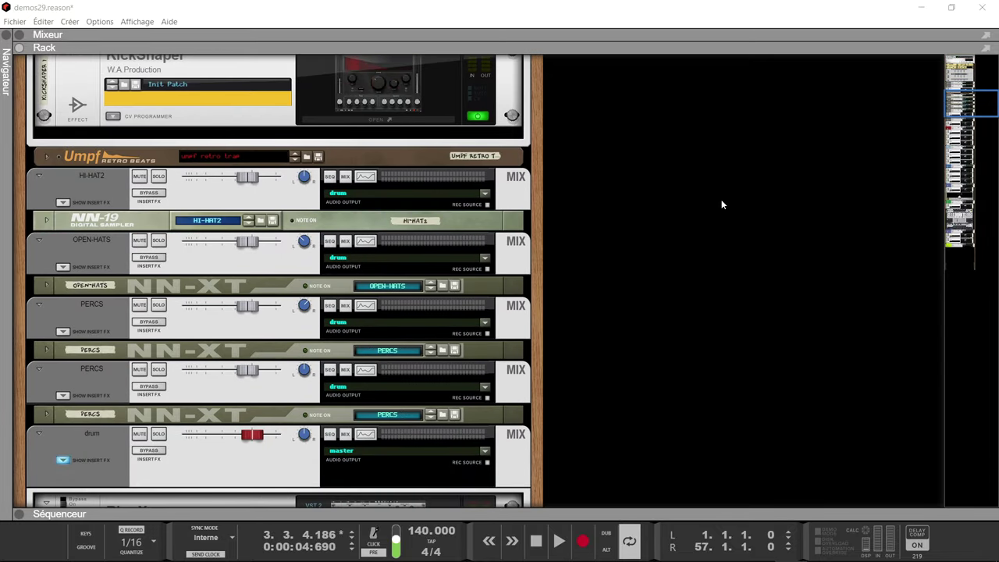
pyautogui.scroll(-3, 721, 205)
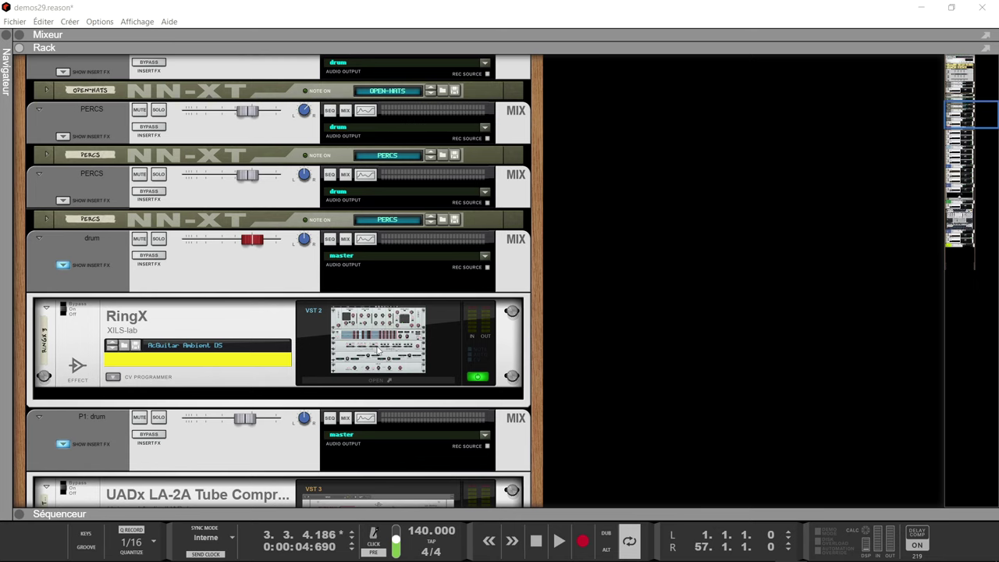
pyautogui.scroll(-5, 379, 350)
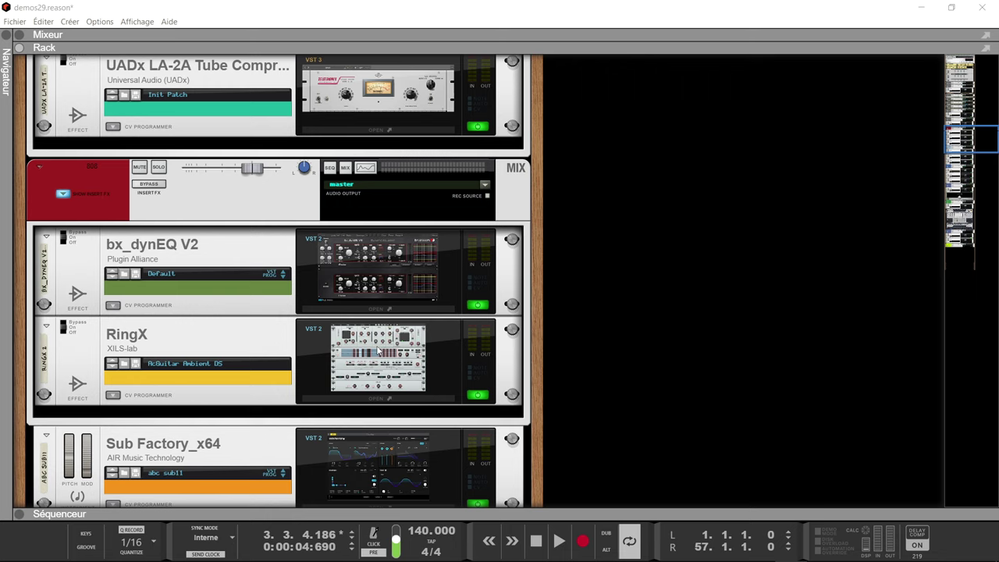
pyautogui.scroll(-5, 449, 287)
pyautogui.scroll(-1, 448, 283)
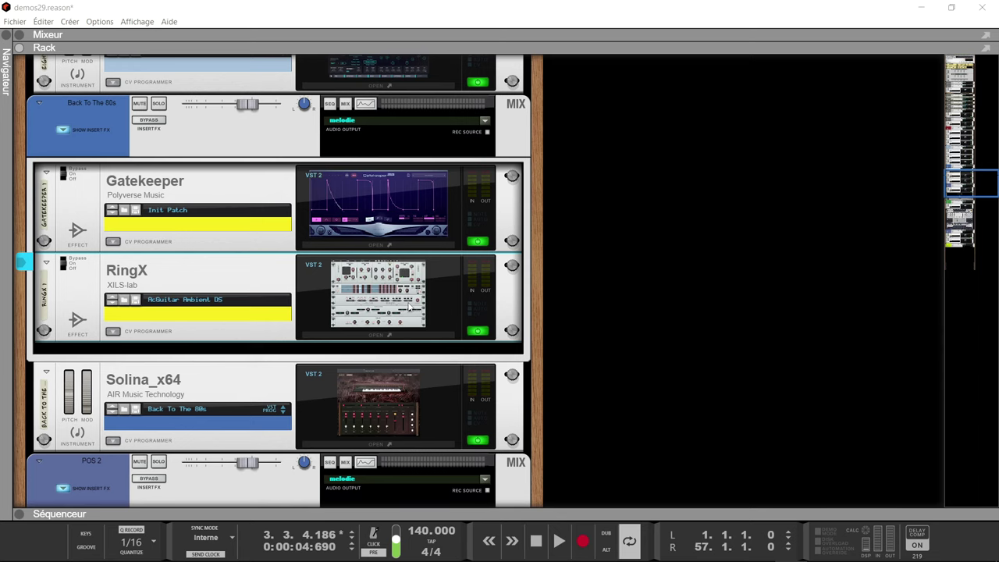
# Step: Play the song from its beginning
pyautogui.click(657, 247)
pyautogui.press('Home')
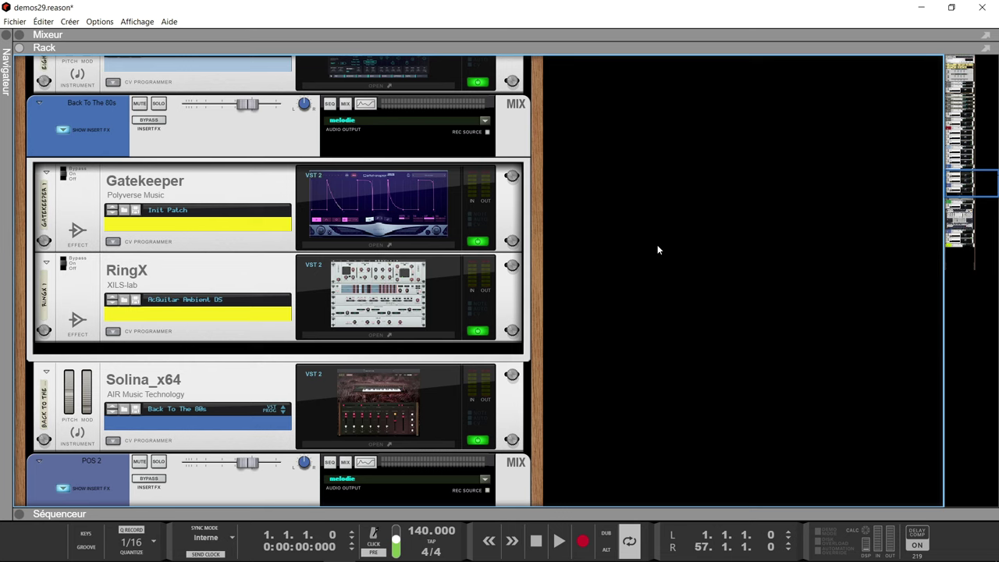
pyautogui.press('space')
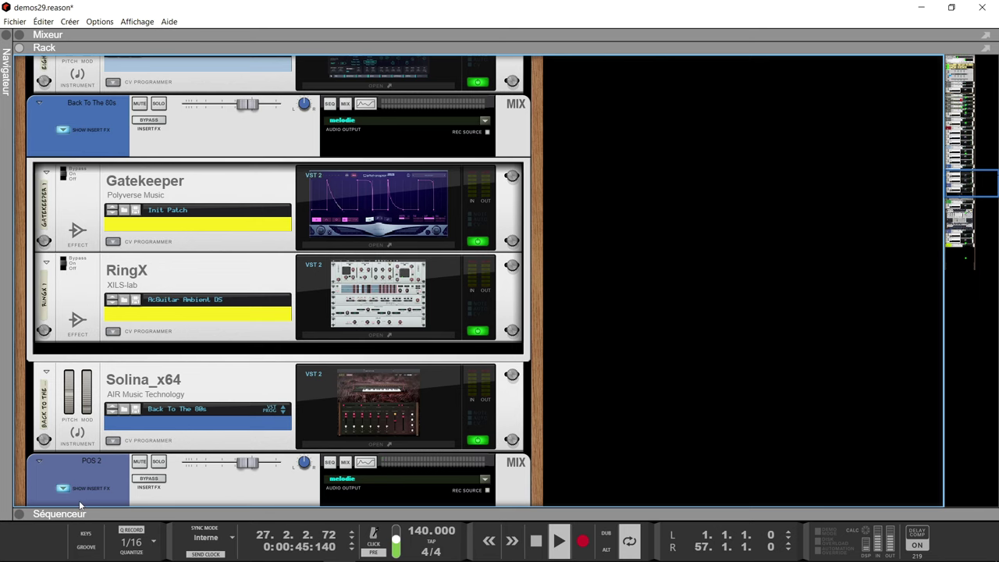
# Step: Display the sequencer in place of the rack and stop playback
pyautogui.click(17, 514)
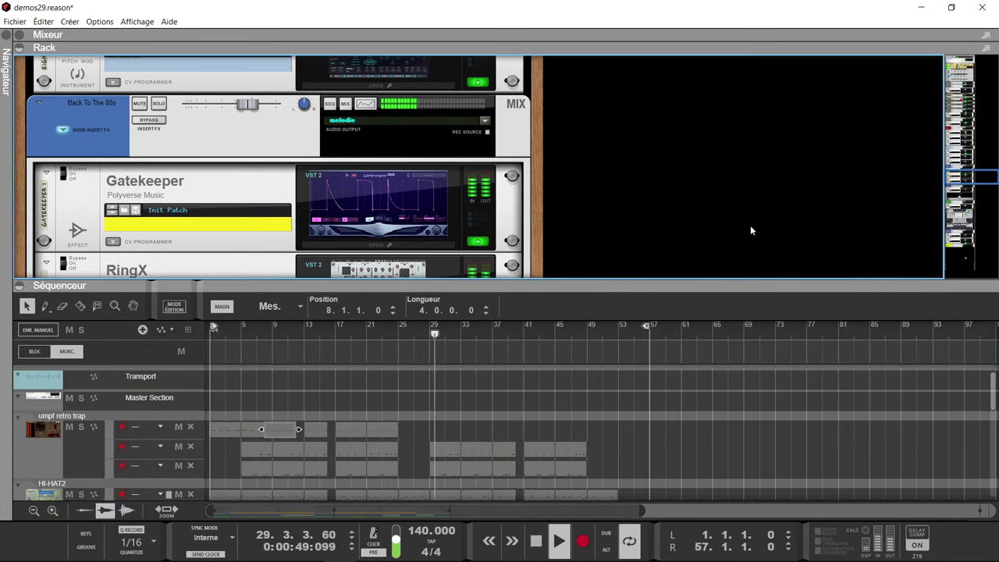
pyautogui.click(19, 48)
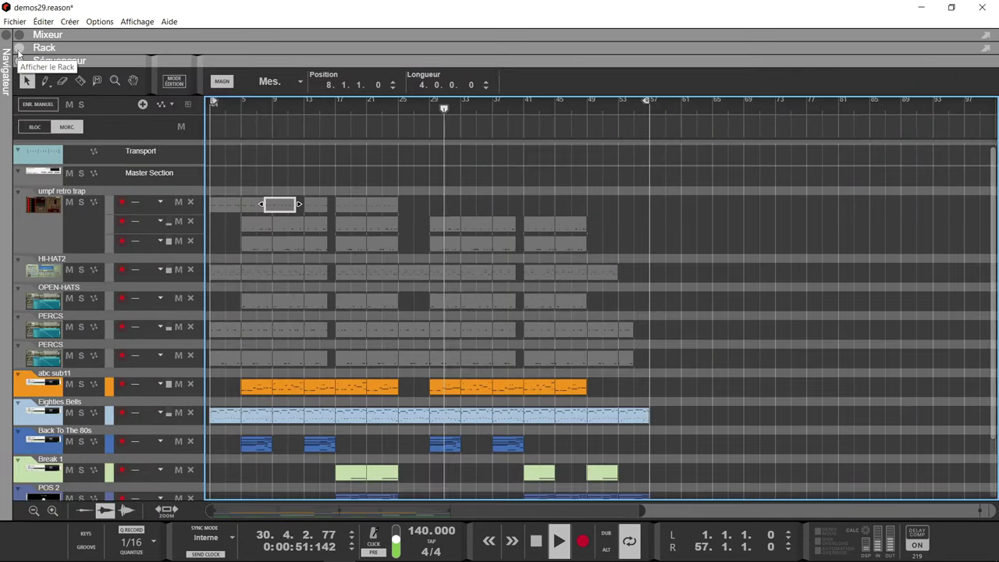
pyautogui.click(761, 209)
pyautogui.press('space')
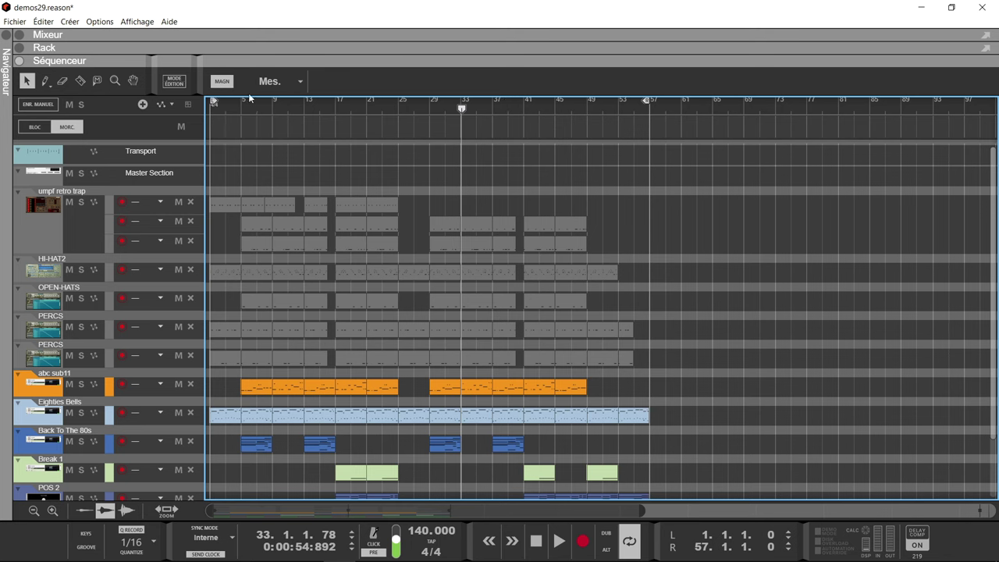
pyautogui.click(21, 50)
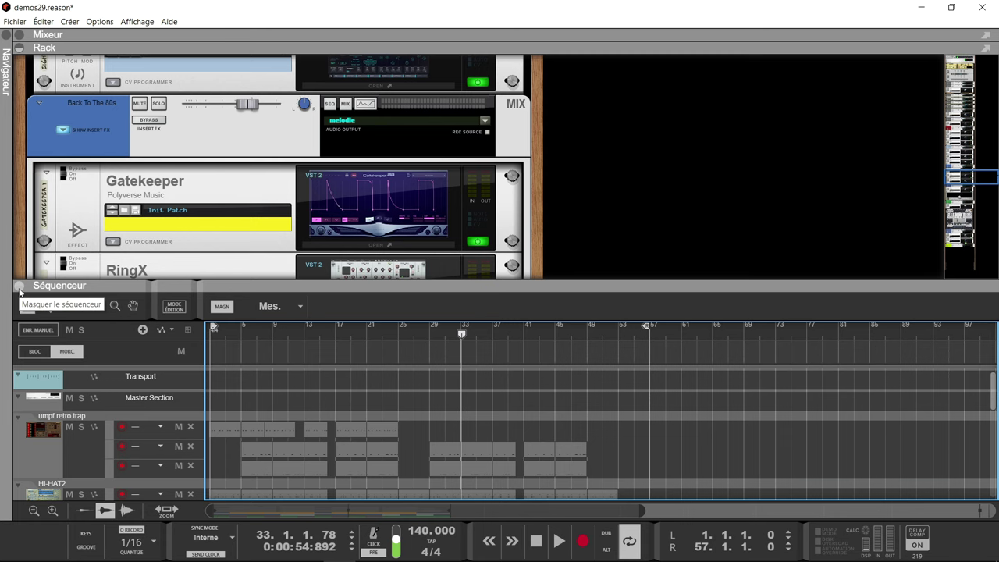
pyautogui.click(20, 287)
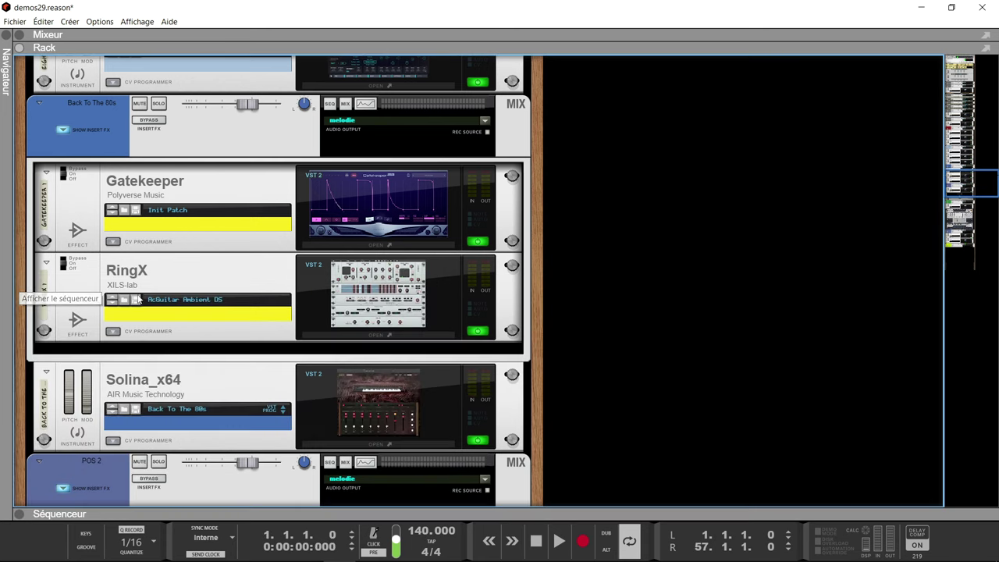
pyautogui.press('F7')
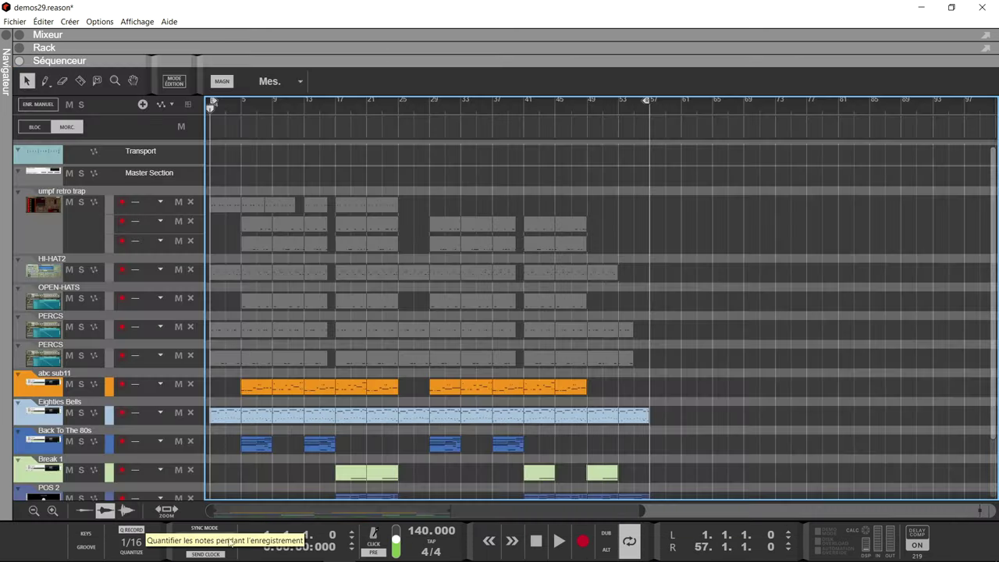
# Step: Set the loop locators from bar 5 to bar 17 and start playing the loop
pyautogui.moveTo(211, 102); pyautogui.dragTo(246, 102)
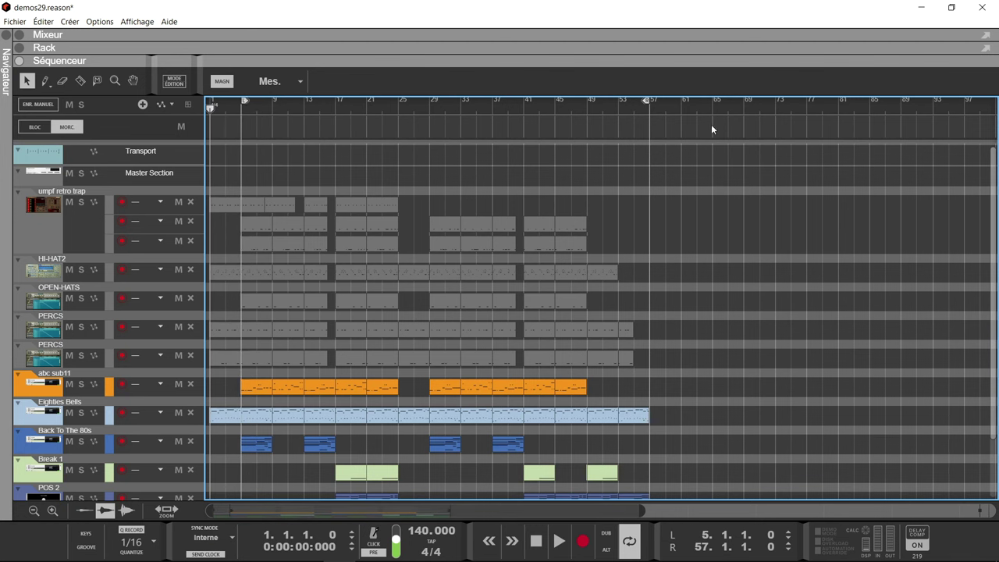
pyautogui.moveTo(648, 102); pyautogui.dragTo(333, 102)
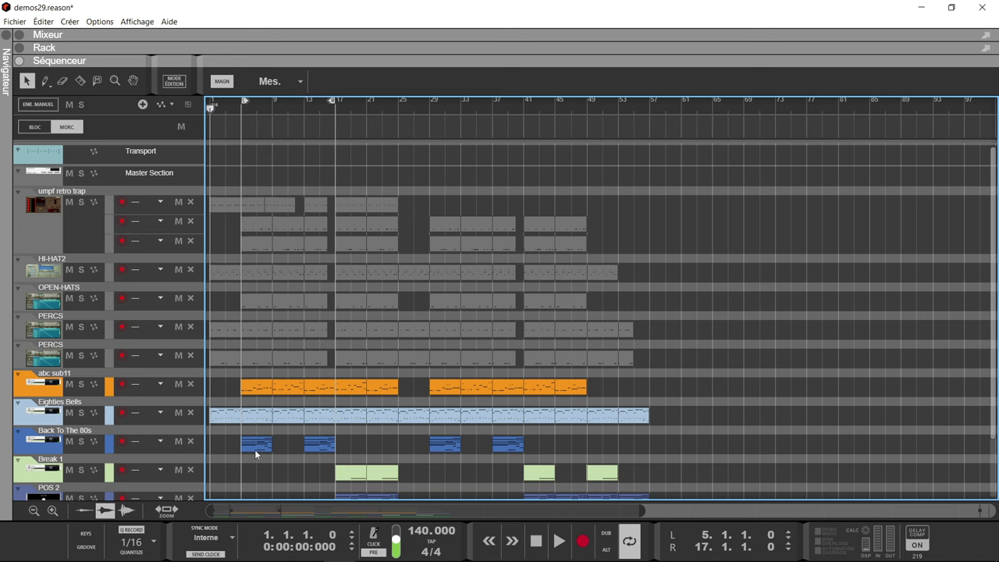
pyautogui.press('KP_1')
pyautogui.press('space')
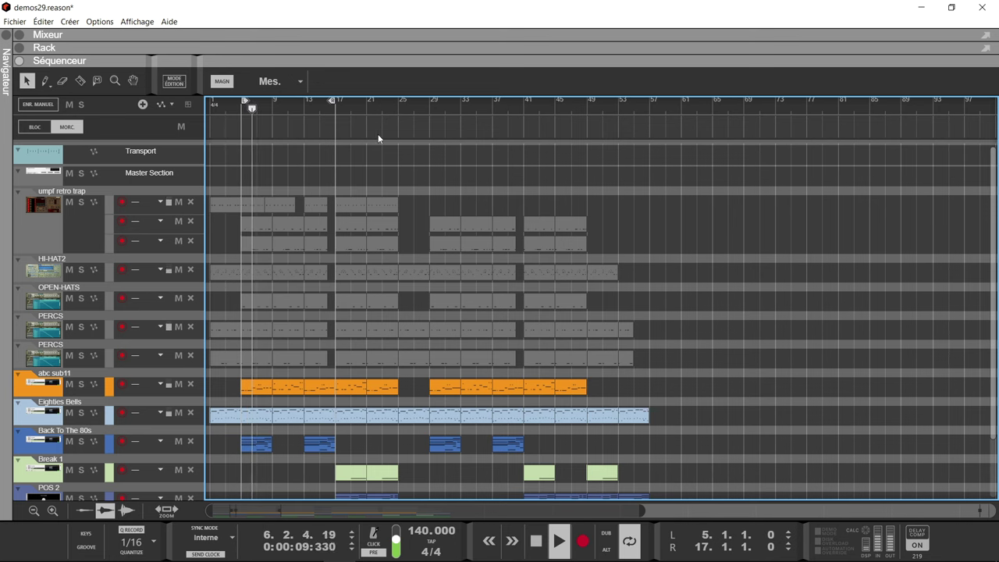
# Step: Return to the rack and solo the drum and P1: drum mix channels
pyautogui.click(19, 48)
pyautogui.scroll(10, 349, 115)
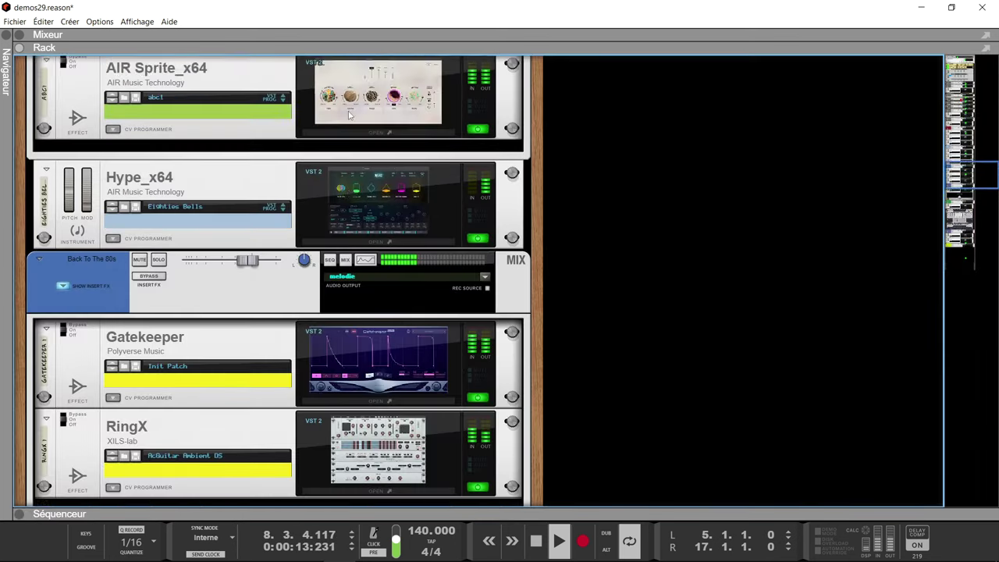
pyautogui.scroll(10, 349, 115)
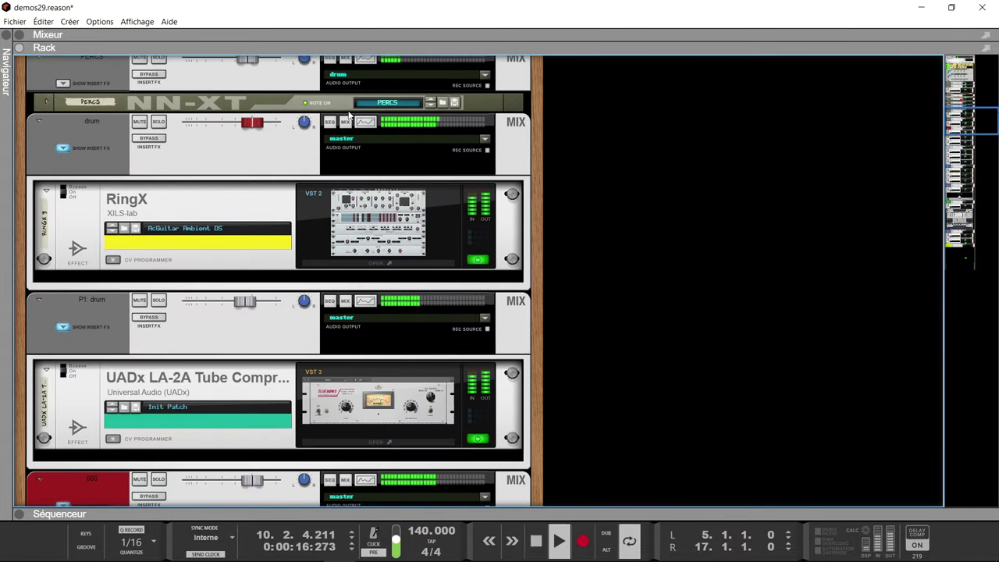
pyautogui.click(158, 121)
pyautogui.click(159, 300)
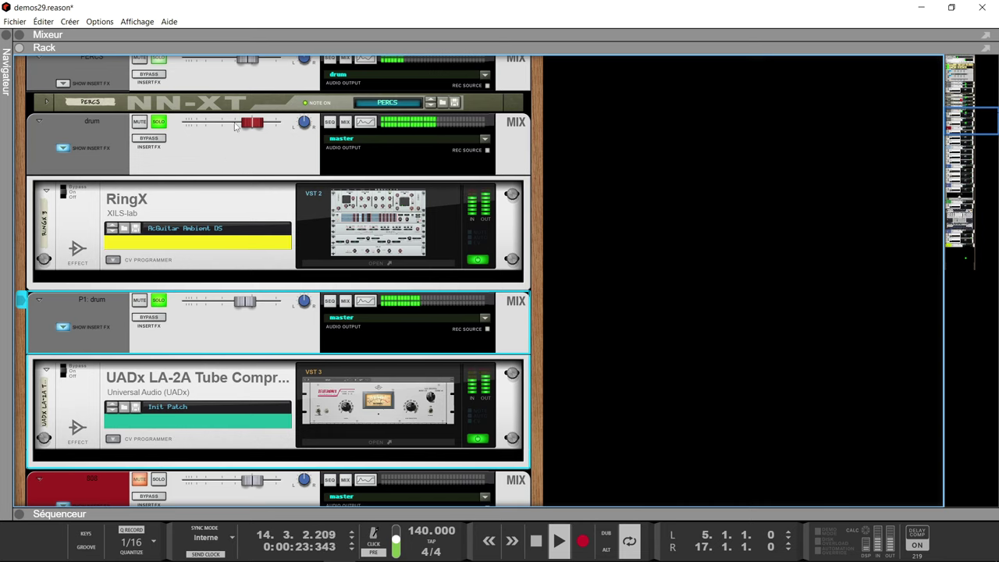
# Step: Examine the individual drum channels and instruments routed to the drum bus during playback
pyautogui.scroll(5, 234, 129)
pyautogui.scroll(1, 234, 127)
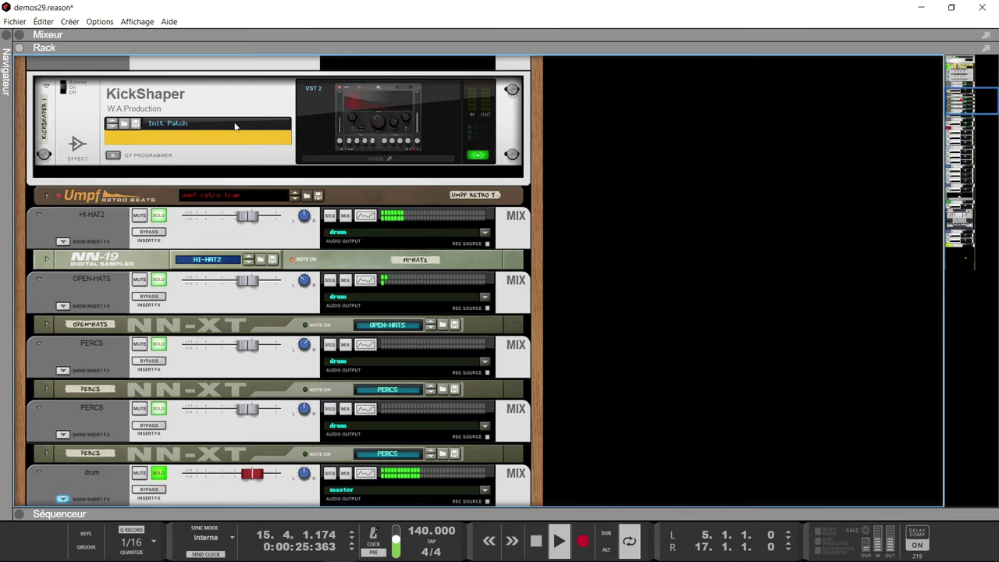
pyautogui.scroll(-3, 236, 126)
pyautogui.scroll(6, 236, 126)
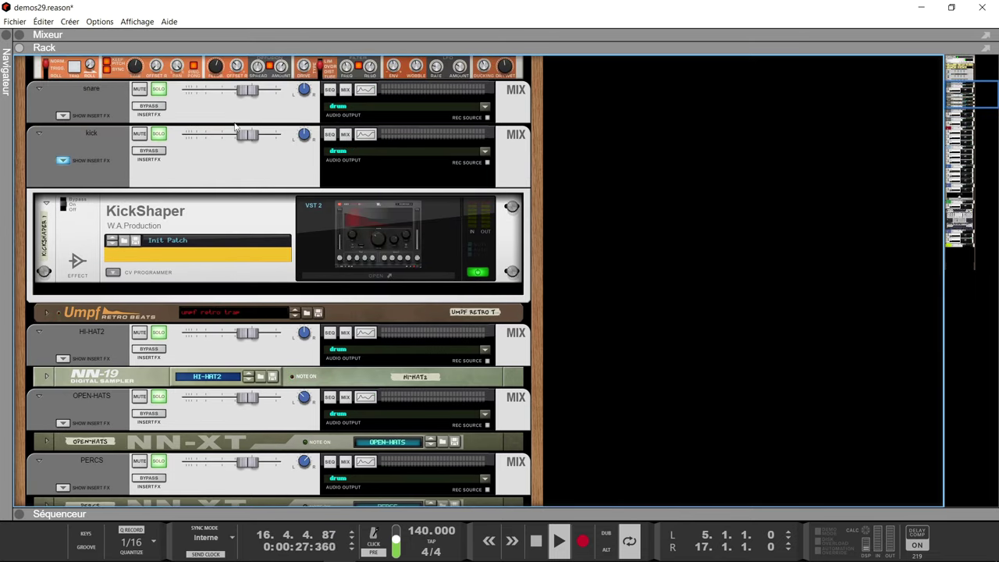
pyautogui.scroll(-1, 236, 127)
pyautogui.scroll(-2, 235, 126)
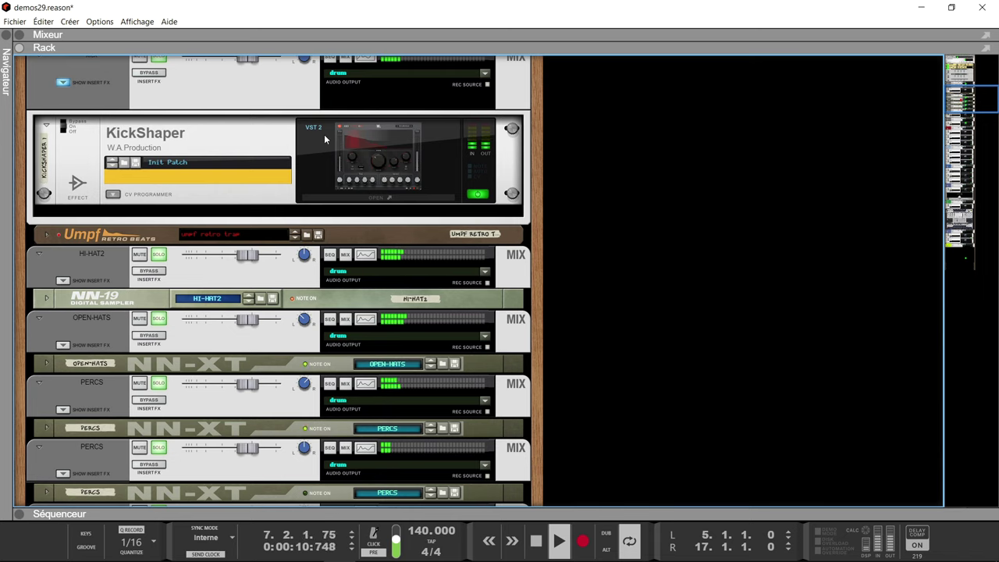
# Step: Take the P1: drum channel out of solo, leaving the drum bus soloed
pyautogui.scroll(-7, 348, 157)
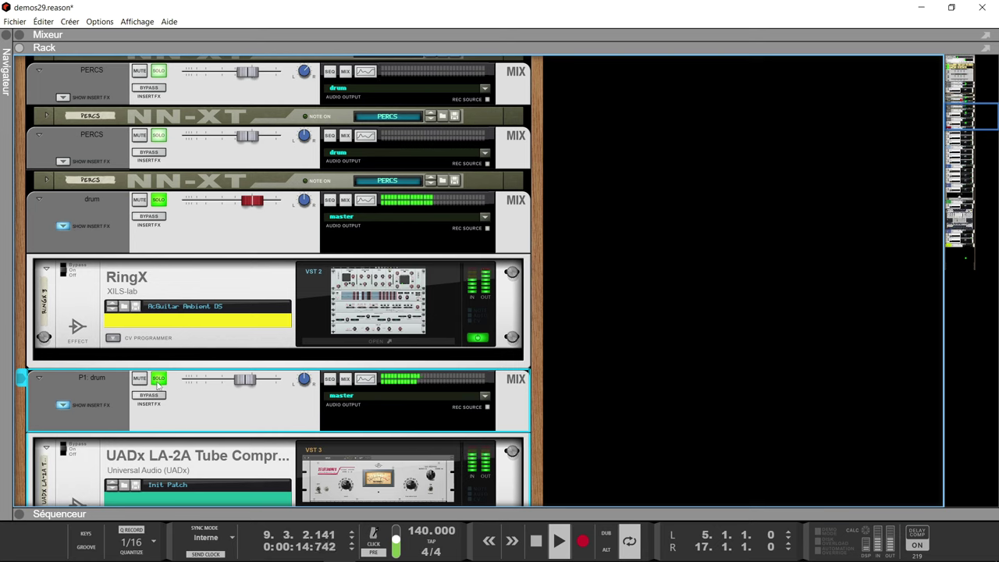
pyautogui.click(158, 380)
pyautogui.click(139, 378)
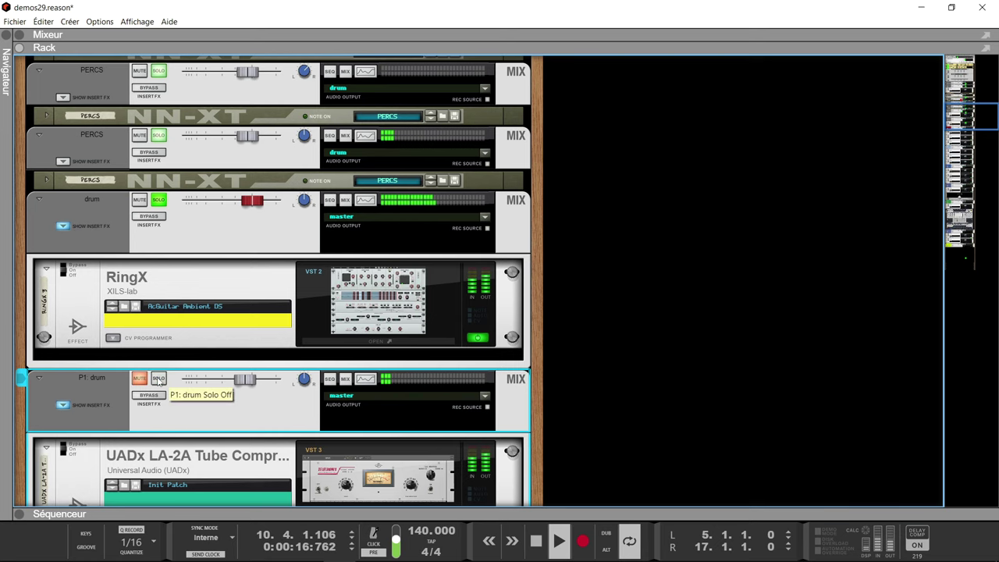
# Step: Compare the drum bus with its insert effects bypassed and active, and stop playback
pyautogui.click(158, 220)
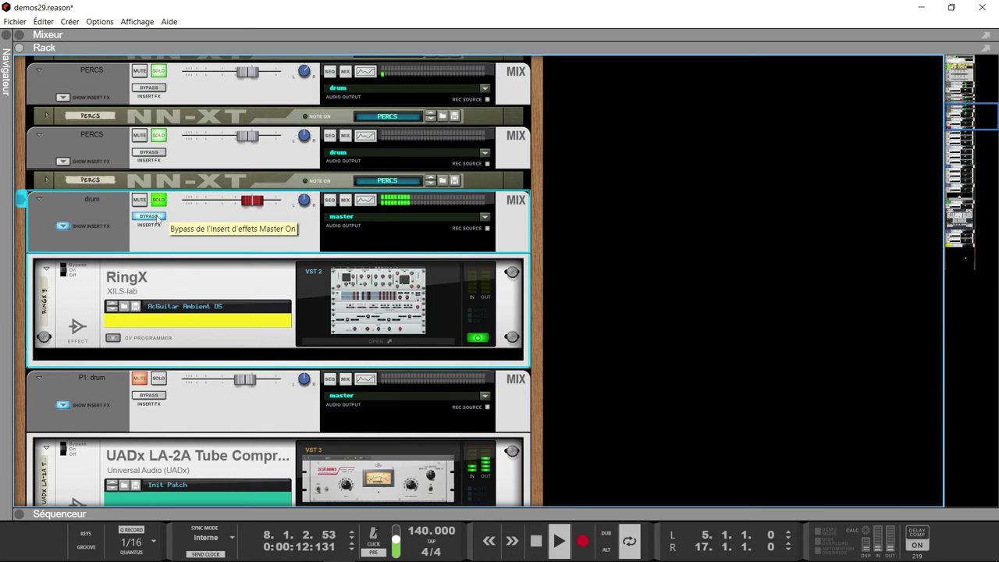
pyautogui.click(158, 219)
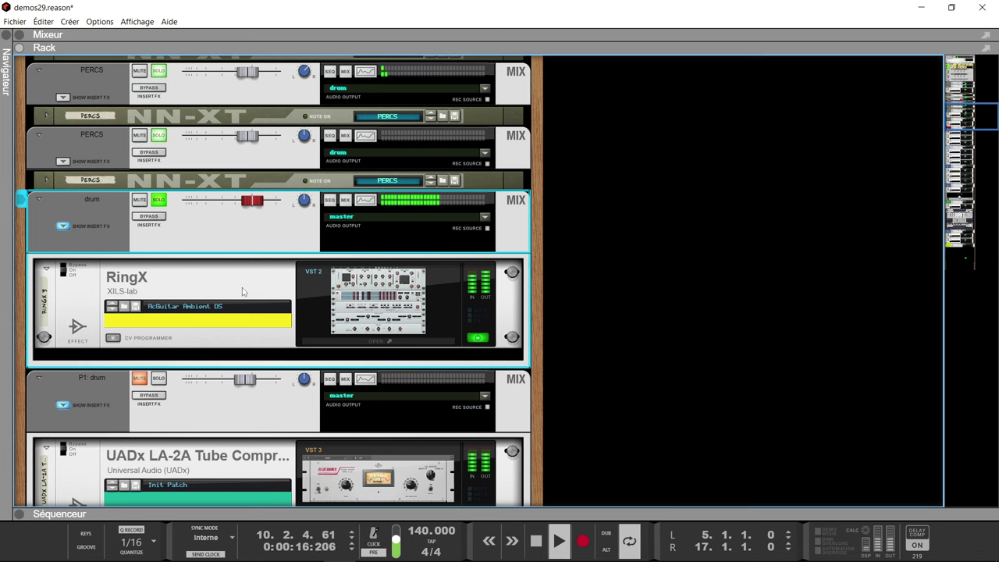
pyautogui.press('space')
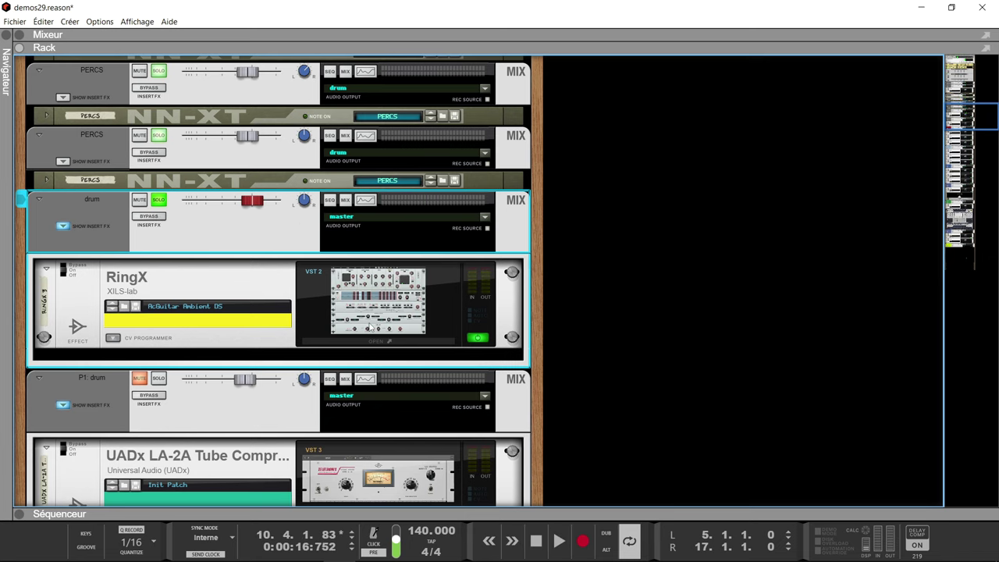
# Step: Open the RingX editor on the drum bus and browse the User bank's presets by author
pyautogui.click(371, 328)
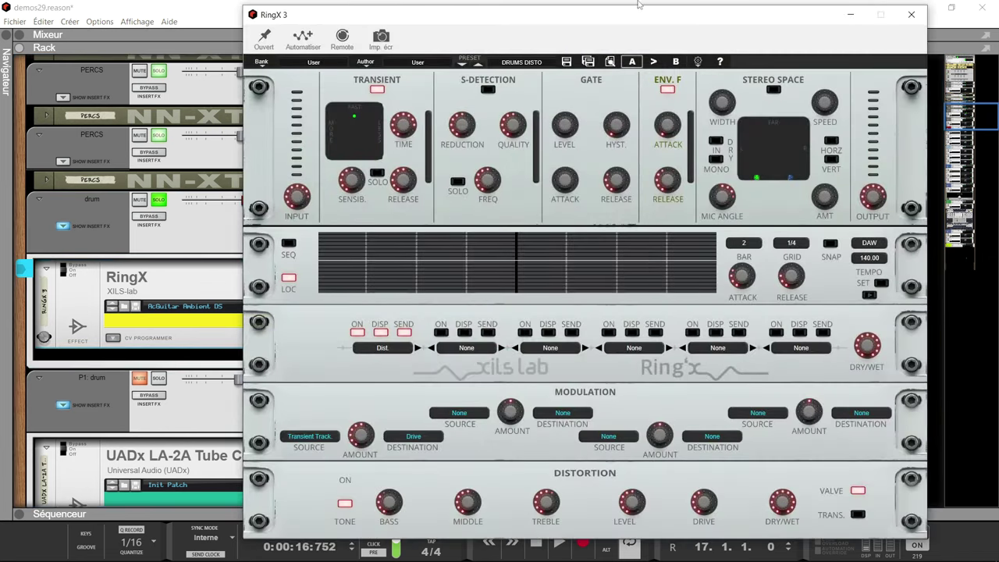
pyautogui.moveTo(638, 15); pyautogui.dragTo(594, 4)
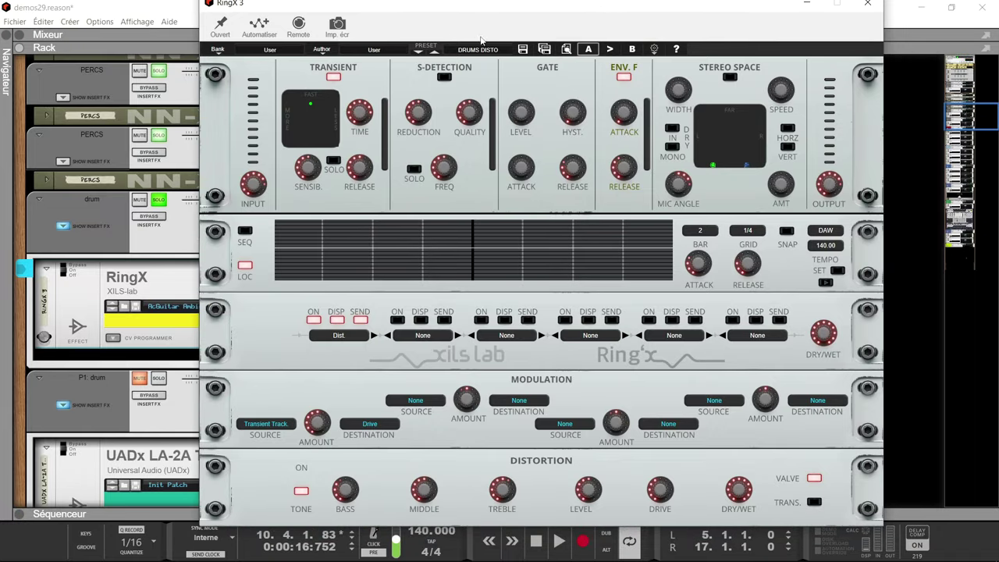
pyautogui.click(374, 49)
pyautogui.moveTo(422, 62)
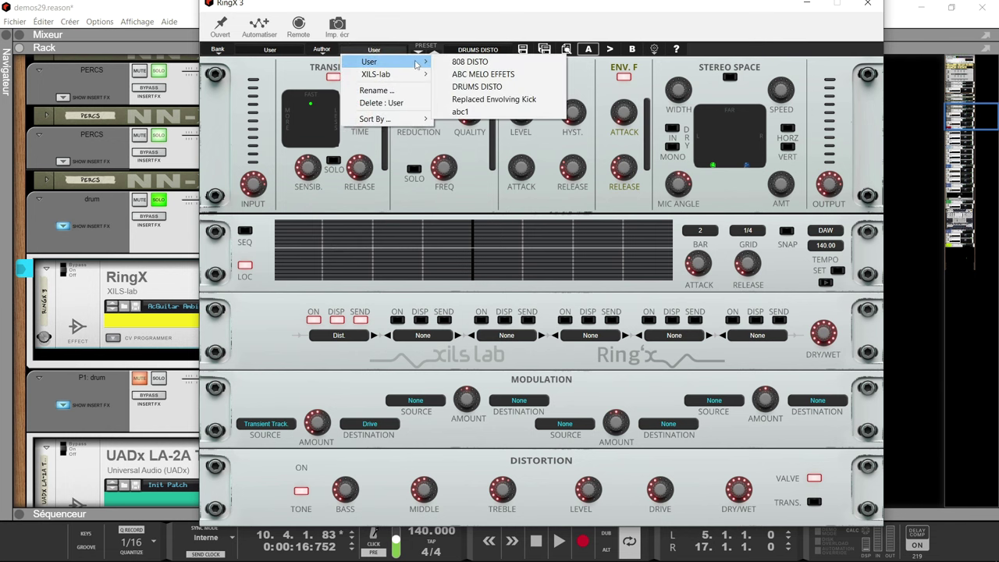
pyautogui.moveTo(387, 79)
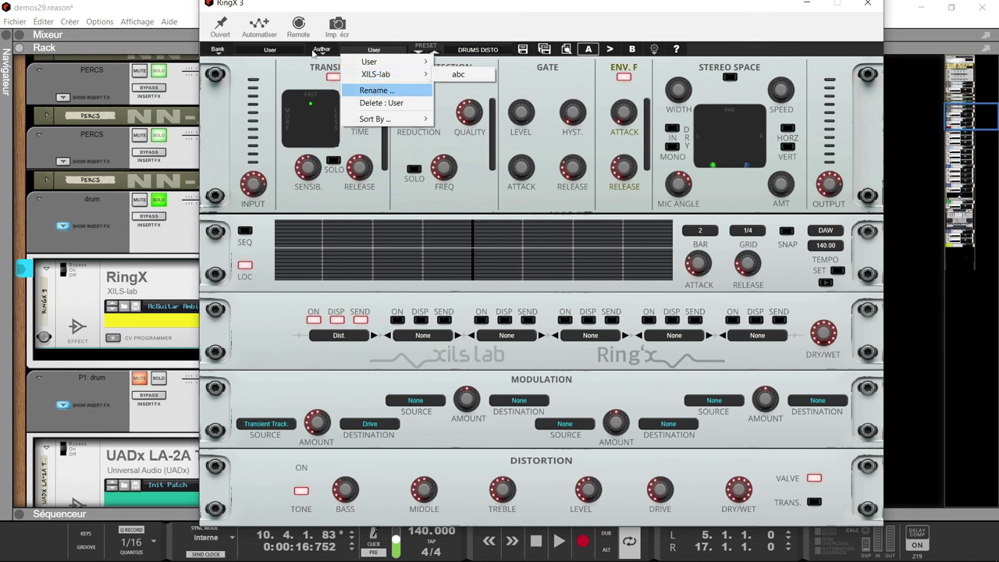
# Step: Browse the Factory and User banks' presets by author, and examine the DRUMS DISTO entry in the full preset browser
pyautogui.click(268, 52)
pyautogui.moveTo(283, 75)
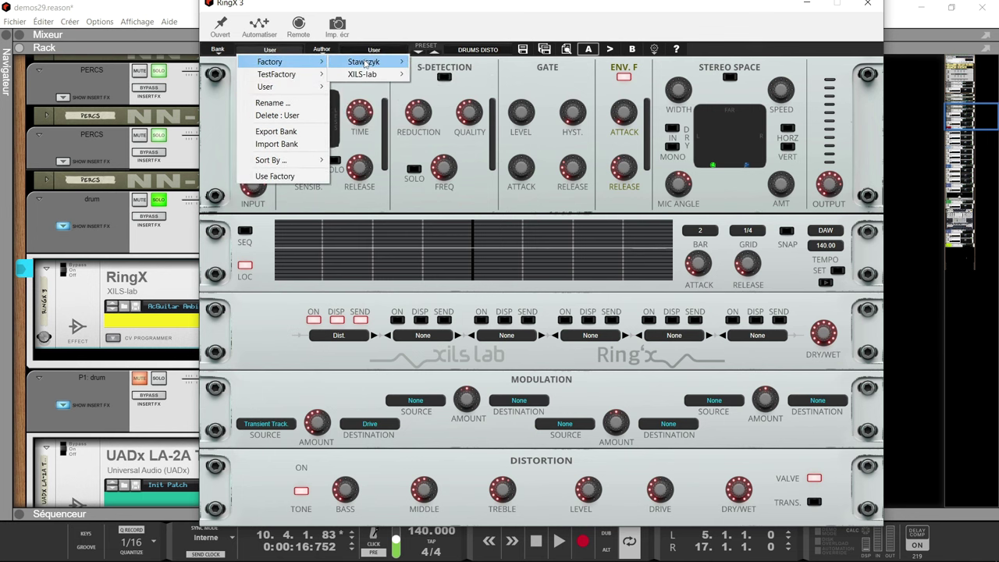
pyautogui.moveTo(365, 62)
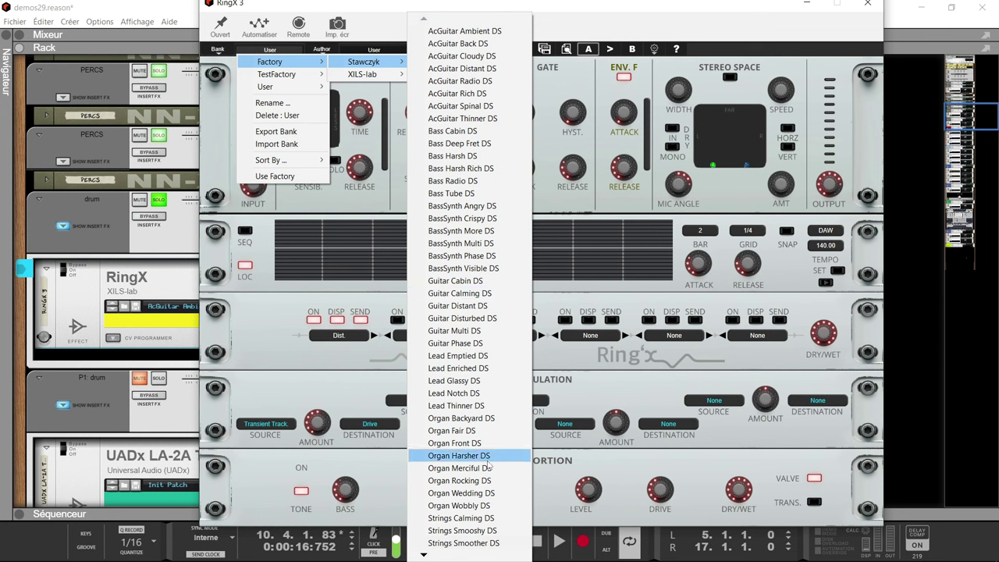
pyautogui.moveTo(423, 554)
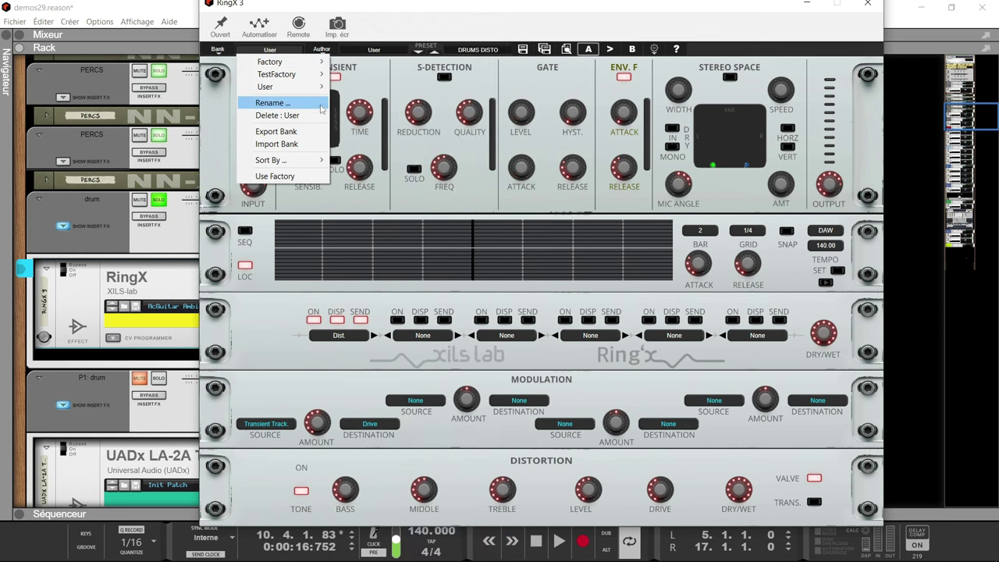
pyautogui.moveTo(316, 92)
pyautogui.moveTo(360, 87)
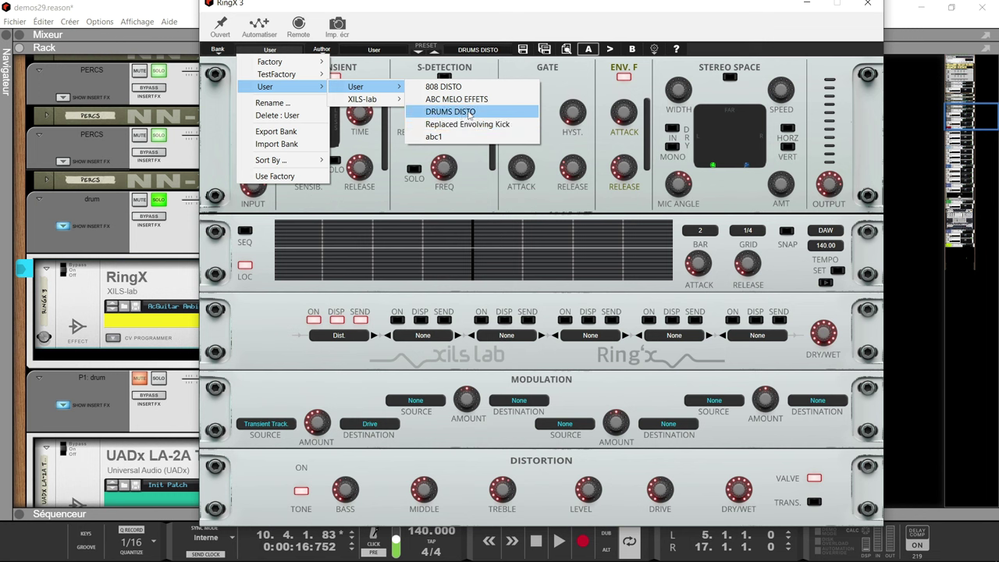
pyautogui.click(661, 19)
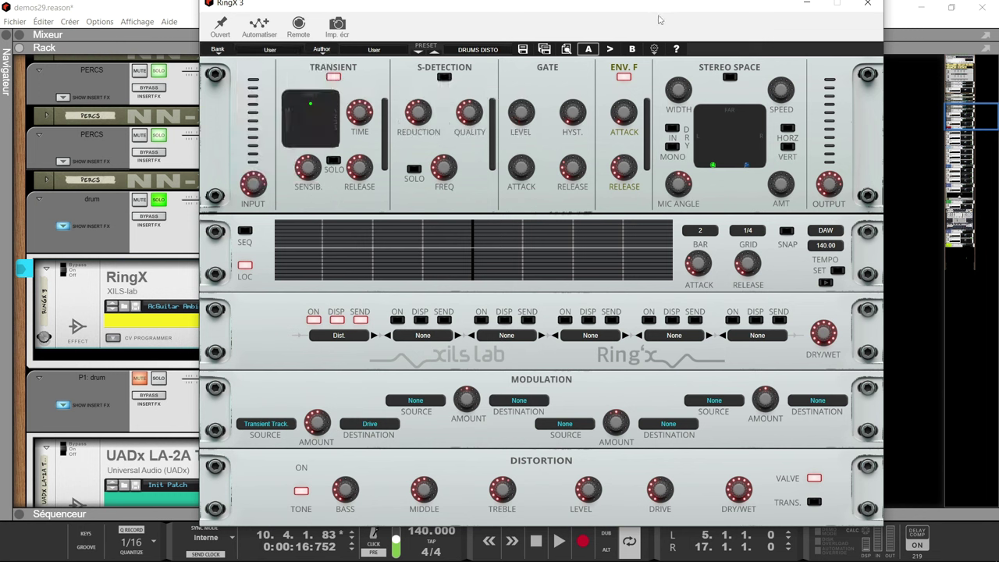
pyautogui.click(544, 49)
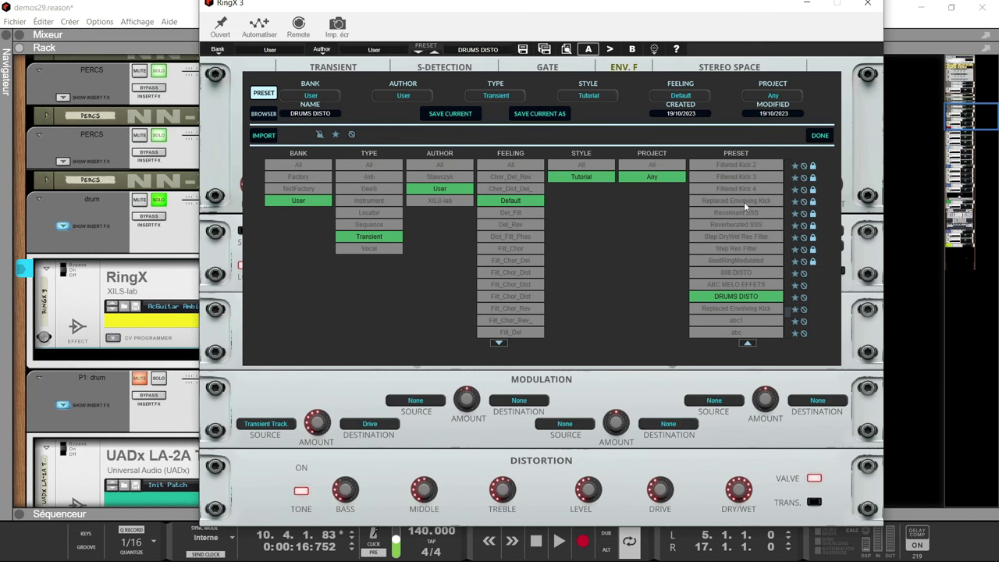
pyautogui.click(820, 135)
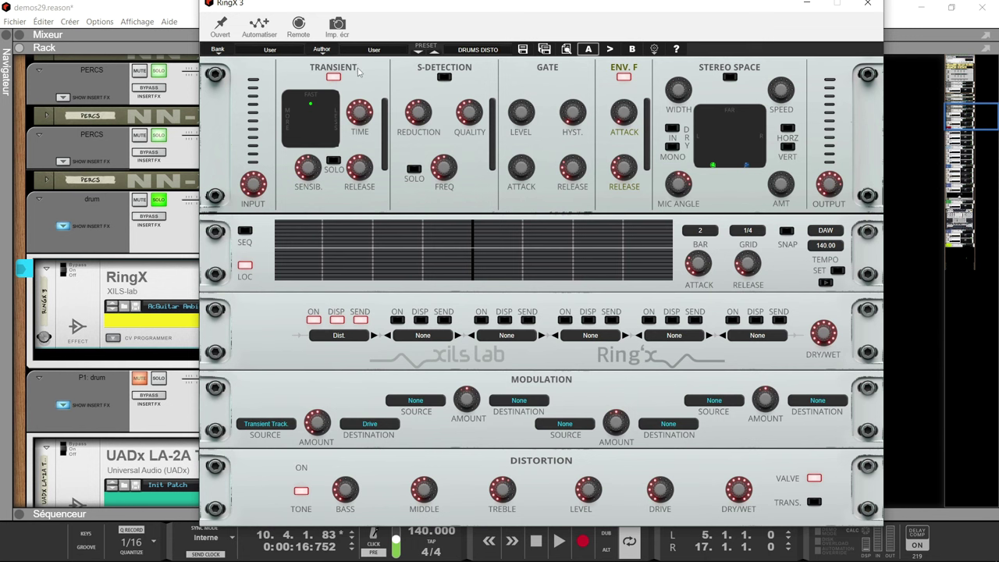
# Step: Switch the Transient section off and on again
pyautogui.click(333, 77)
pyautogui.click(333, 76)
# Step: Set the LOC grid to 1 bar with a 1/16 division and turn on snapping
pyautogui.click(703, 231)
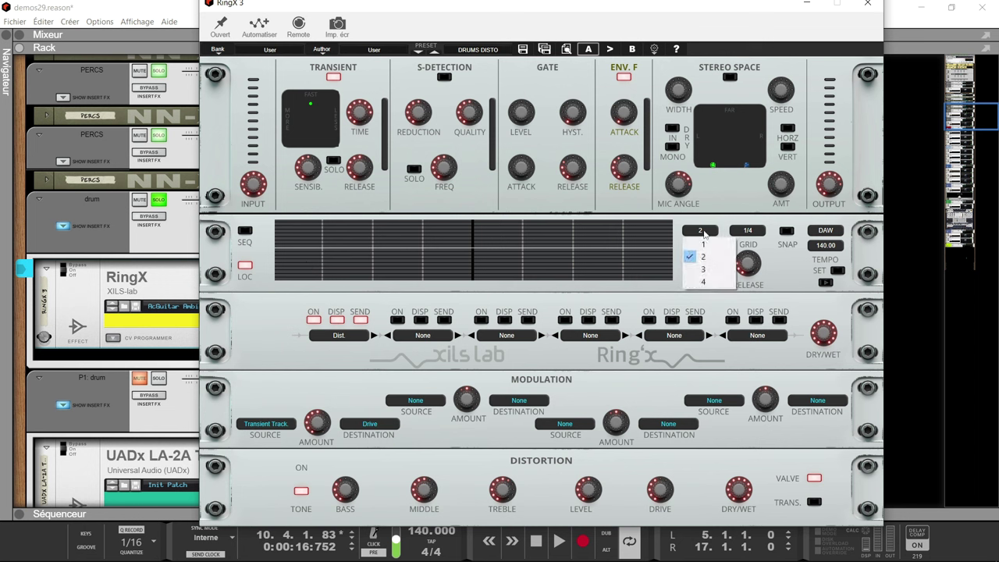
pyautogui.click(702, 244)
pyautogui.click(738, 233)
pyautogui.click(763, 285)
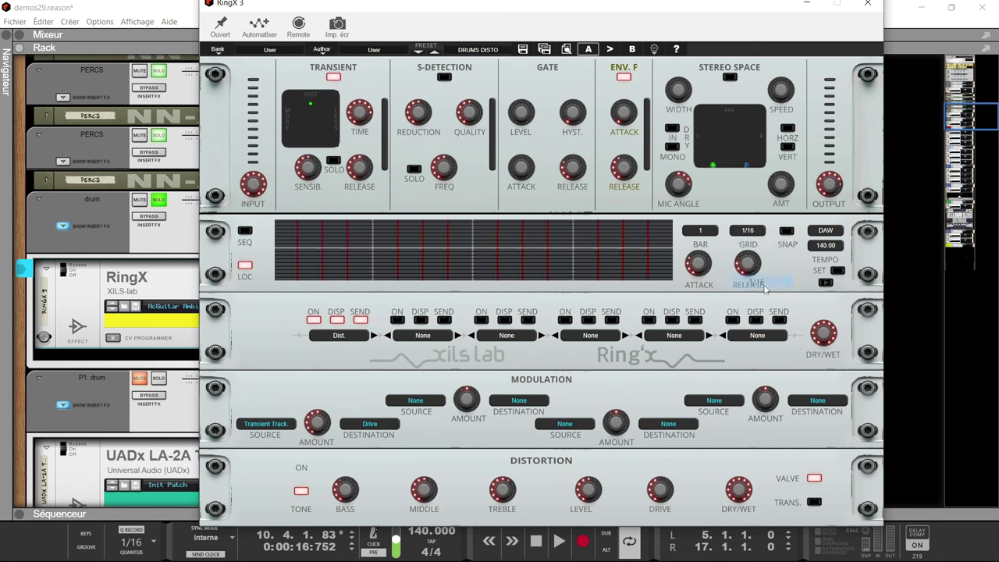
pyautogui.click(788, 232)
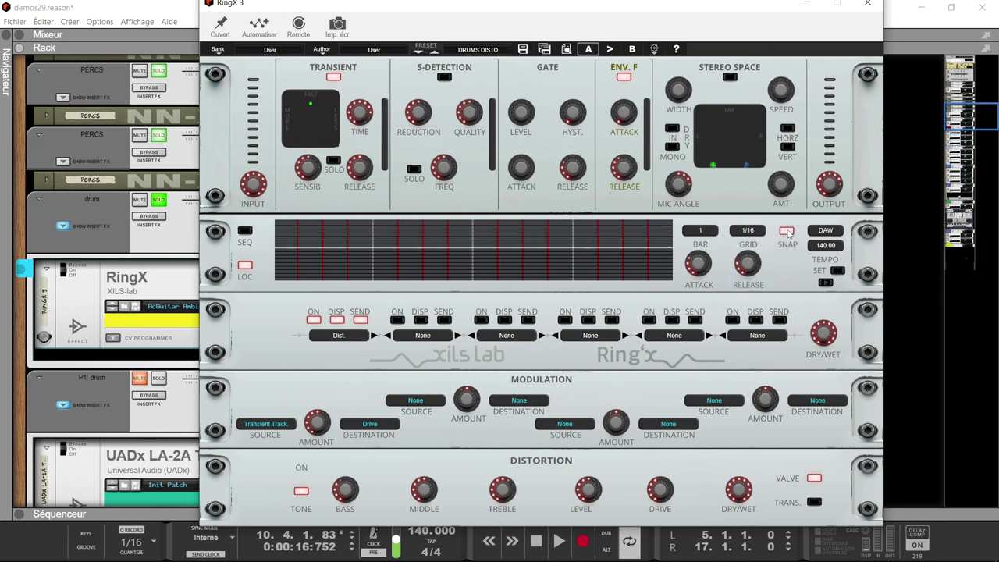
# Step: Activate every other sixteenth cell across the one-bar LOC grid, starting with the first cell
pyautogui.click(660, 273)
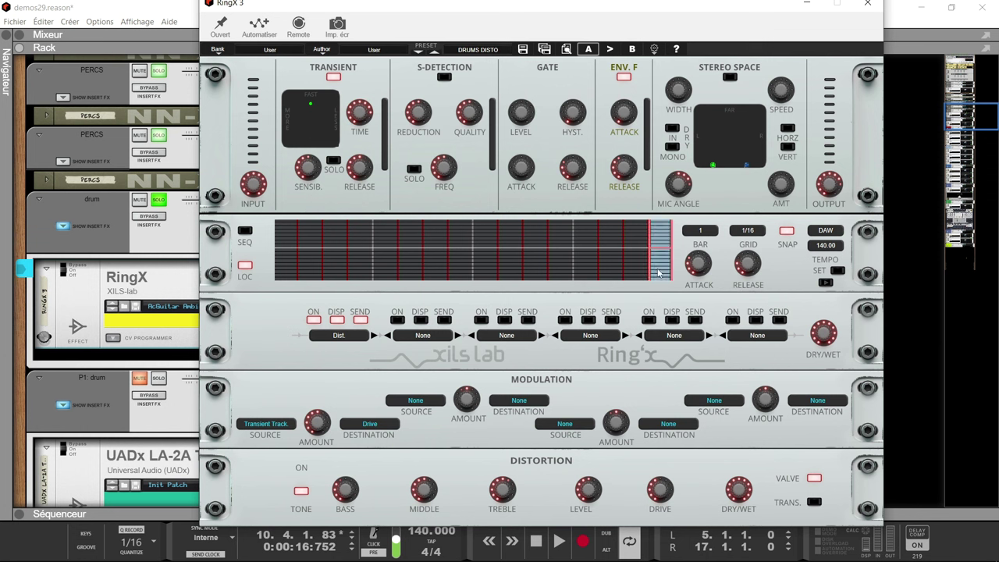
pyautogui.click(320, 263)
pyautogui.click(350, 267)
pyautogui.click(326, 263)
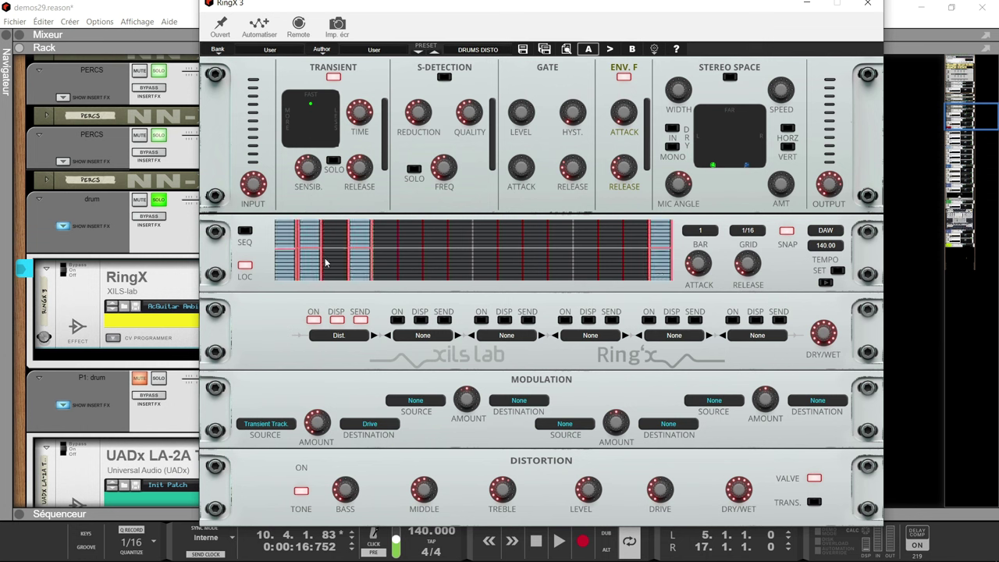
pyautogui.moveTo(304, 266); pyautogui.dragTo(383, 266)
pyautogui.click(434, 264)
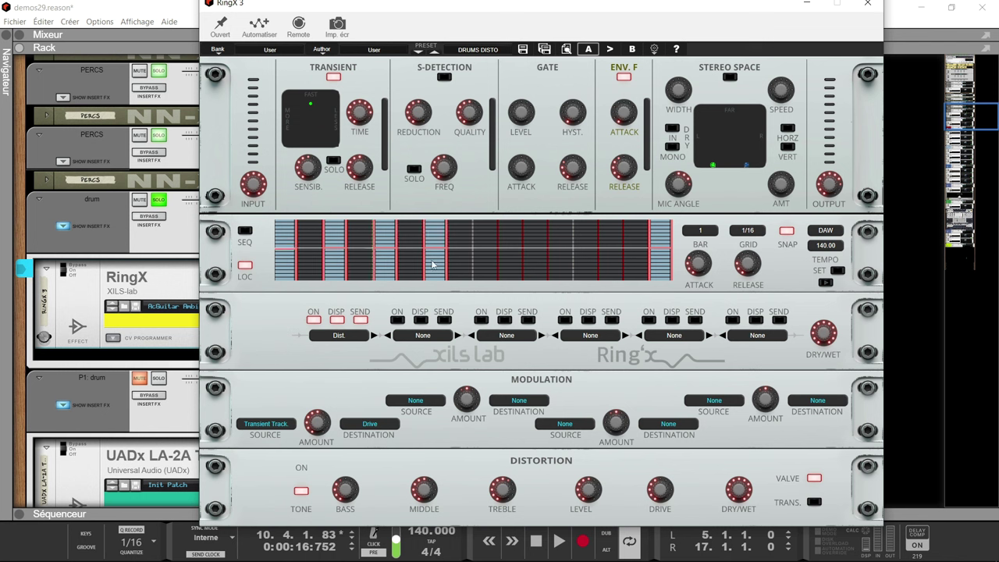
pyautogui.click(475, 267)
pyautogui.click(541, 265)
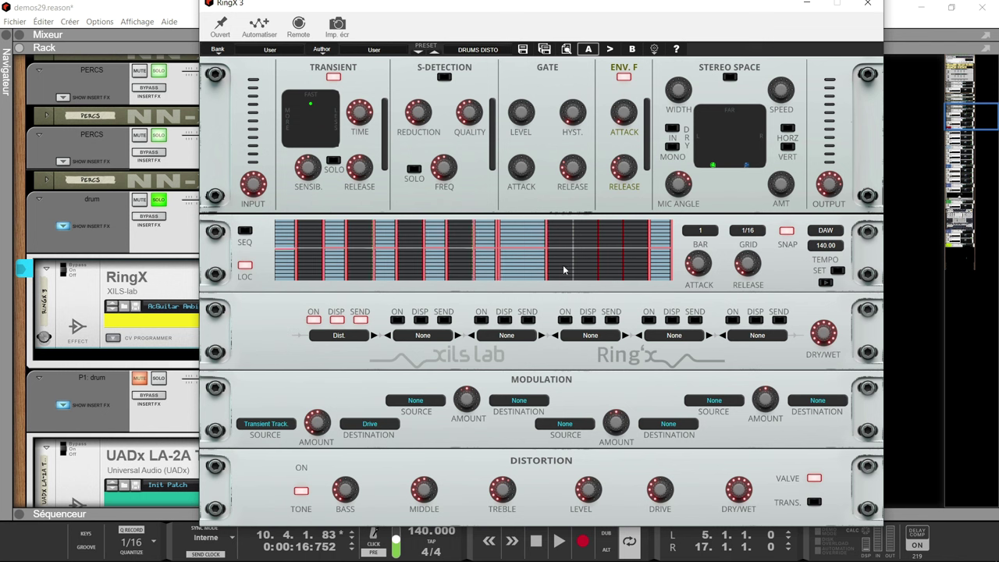
pyautogui.moveTo(502, 270); pyautogui.dragTo(528, 264)
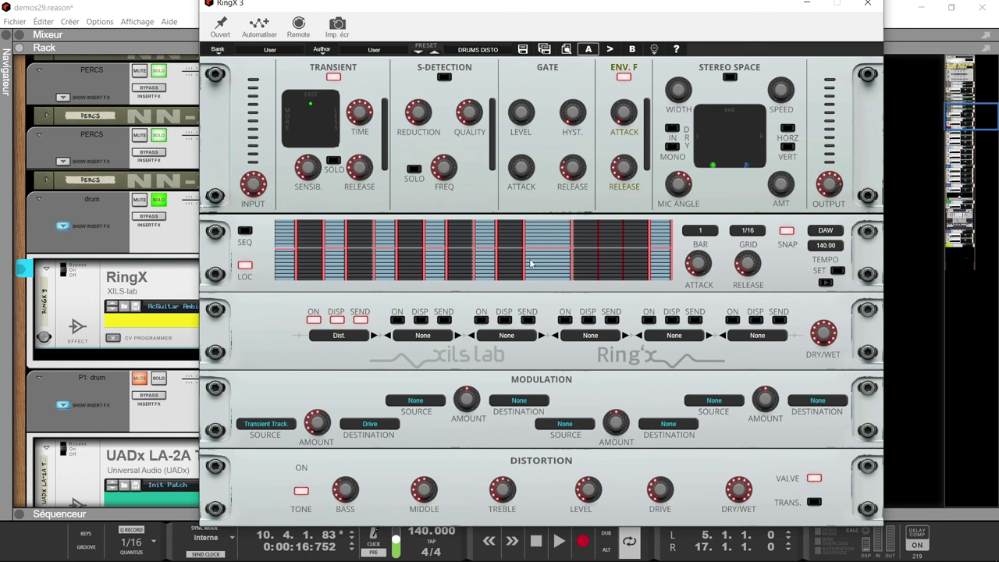
pyautogui.click(555, 266)
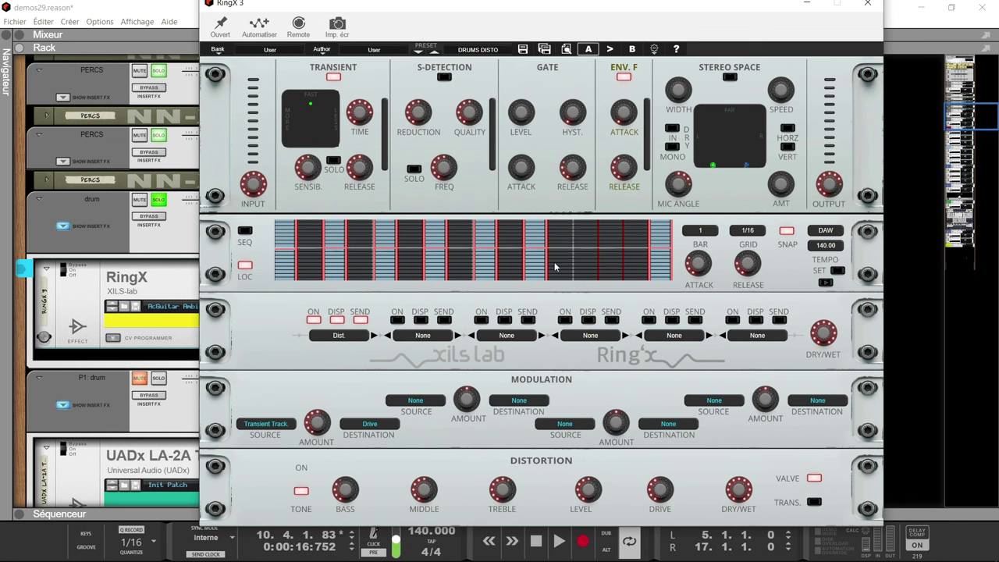
pyautogui.click(584, 264)
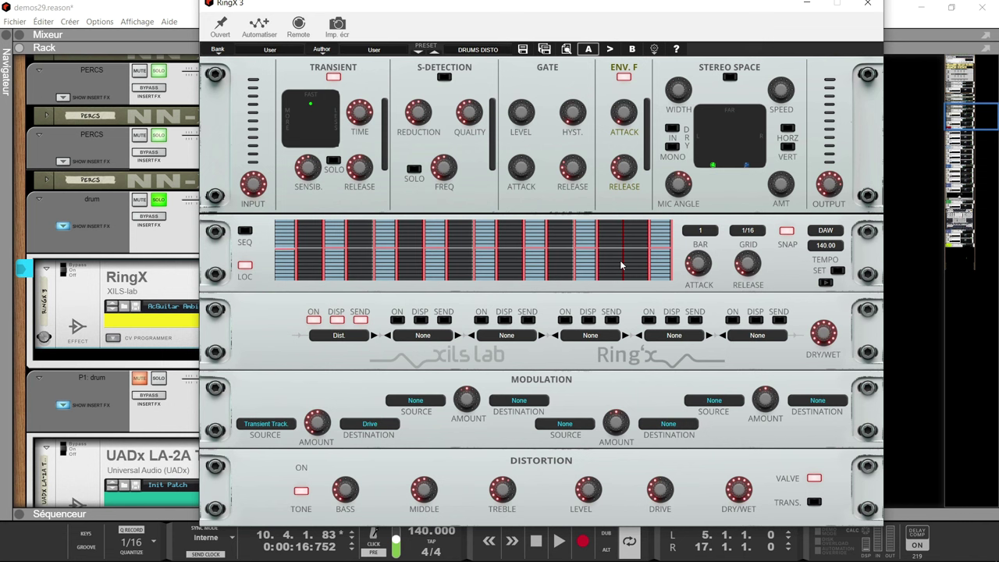
pyautogui.moveTo(659, 261); pyautogui.dragTo(629, 262)
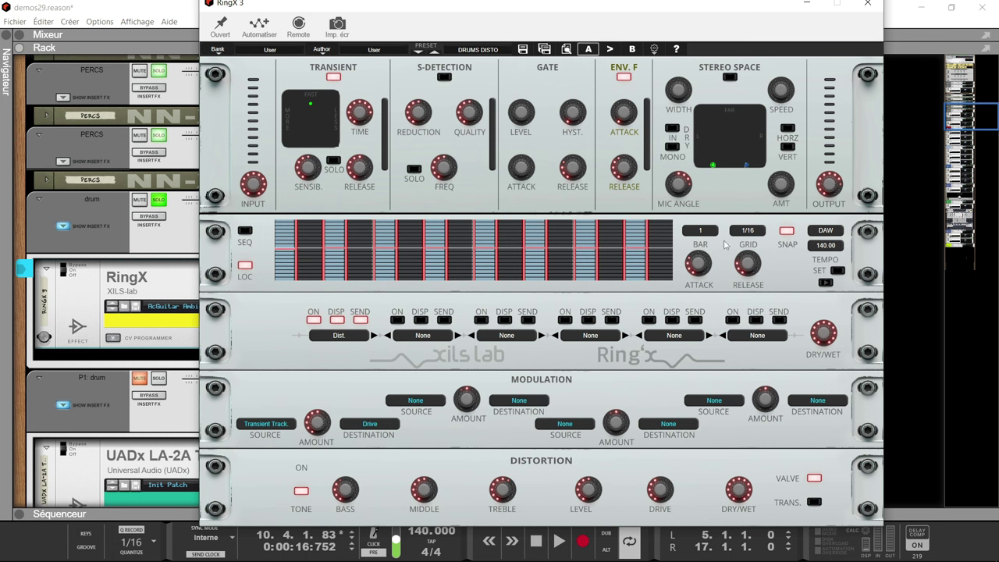
# Step: Try the tempo source options, return the source to DAW and turn on the tempo SET option
pyautogui.moveTo(708, 286)
pyautogui.click(829, 233)
pyautogui.click(836, 255)
pyautogui.click(827, 231)
pyautogui.click(832, 243)
pyautogui.click(837, 270)
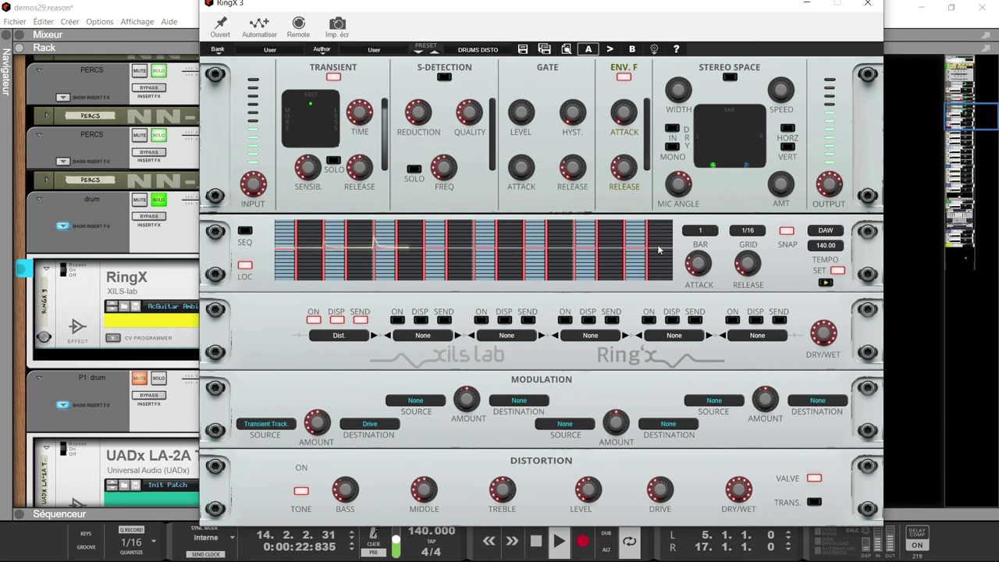
# Step: Switch to the step sequencer and draw varied step levels on track 1
pyautogui.click(245, 232)
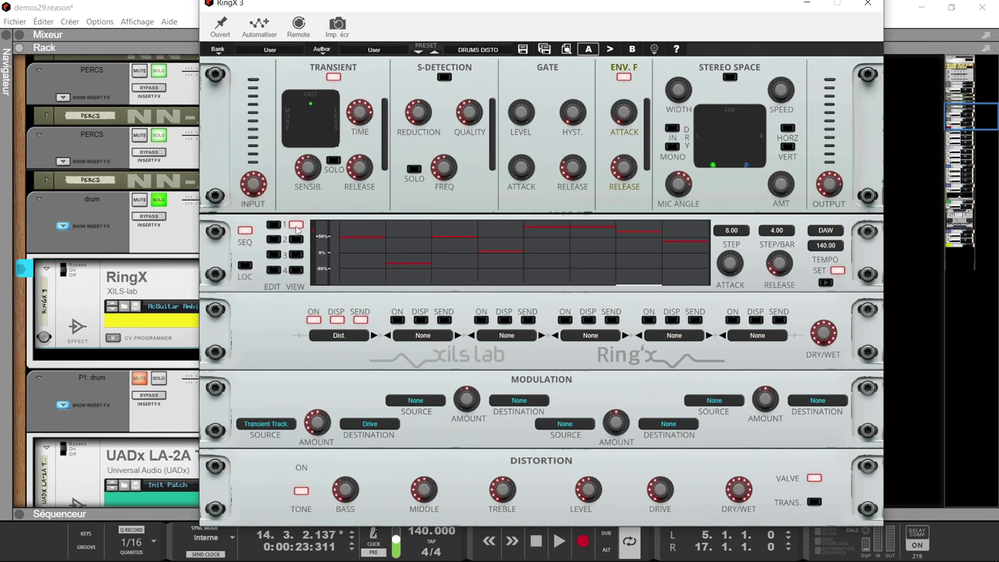
pyautogui.click(296, 227)
pyautogui.click(296, 226)
pyautogui.click(274, 226)
pyautogui.moveTo(629, 238); pyautogui.dragTo(591, 231)
pyautogui.click(686, 243)
# Step: Draw varied step levels on sequencer track 2 and display it together with track 1
pyautogui.click(297, 241)
pyautogui.click(297, 227)
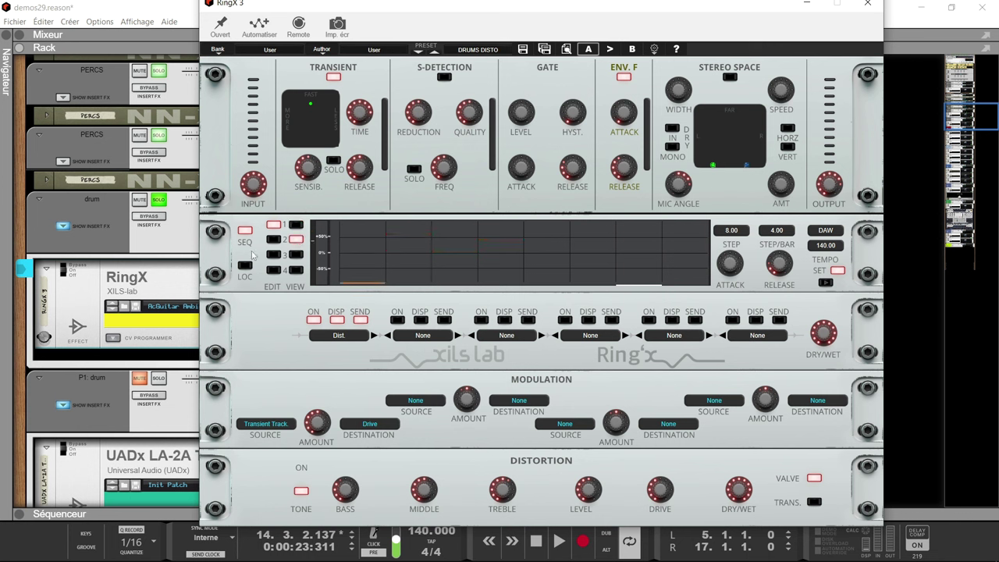
pyautogui.click(273, 239)
pyautogui.click(356, 260)
pyautogui.click(444, 230)
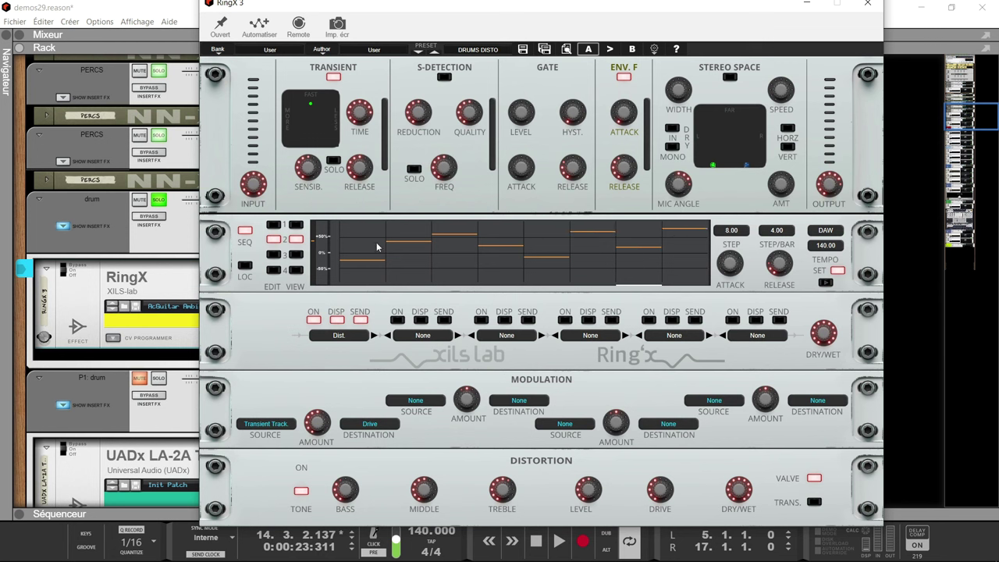
pyautogui.click(301, 226)
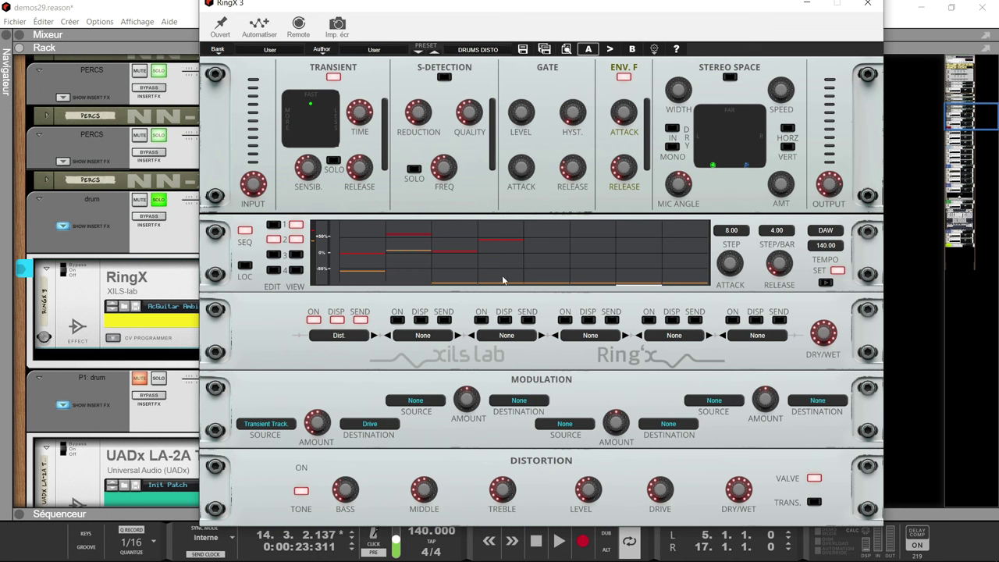
pyautogui.moveTo(610, 232)
pyautogui.mouseDown()
pyautogui.moveTo(687, 240)
pyautogui.moveTo(690, 263)
pyautogui.moveTo(630, 251)
pyautogui.mouseUp()
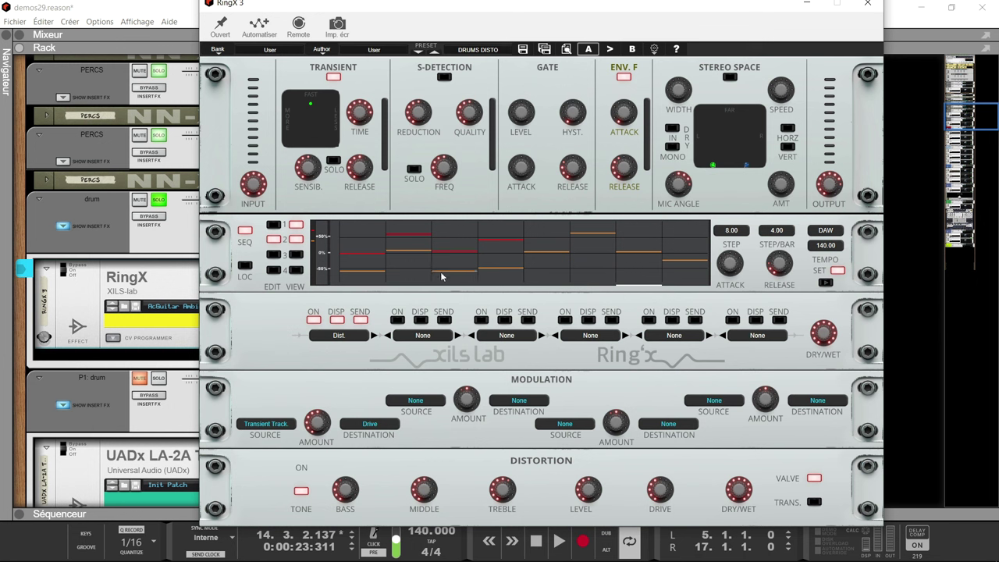
# Step: Draw step levels on sequencer track 3, and return to the LOC grid view
pyautogui.click(273, 255)
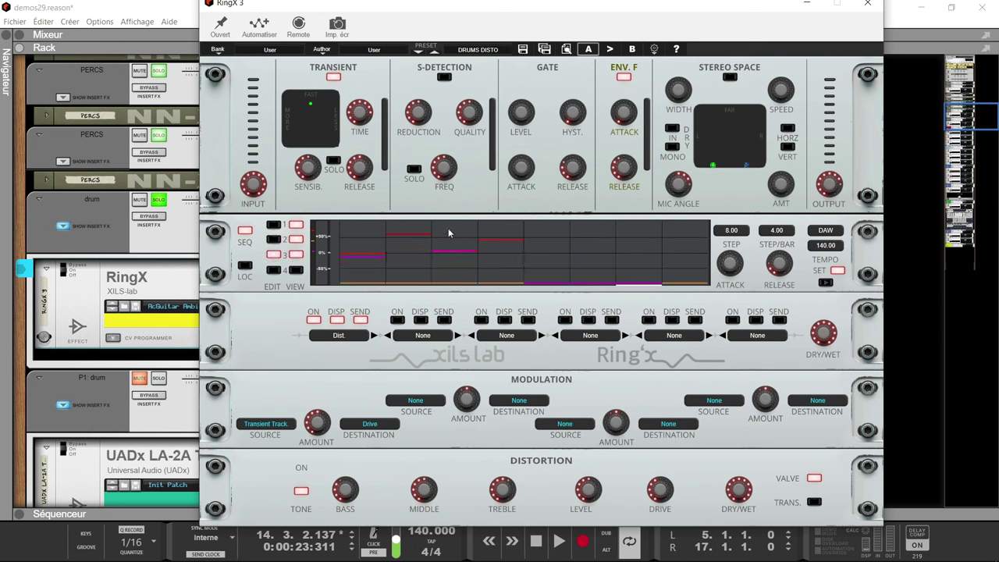
pyautogui.click(246, 230)
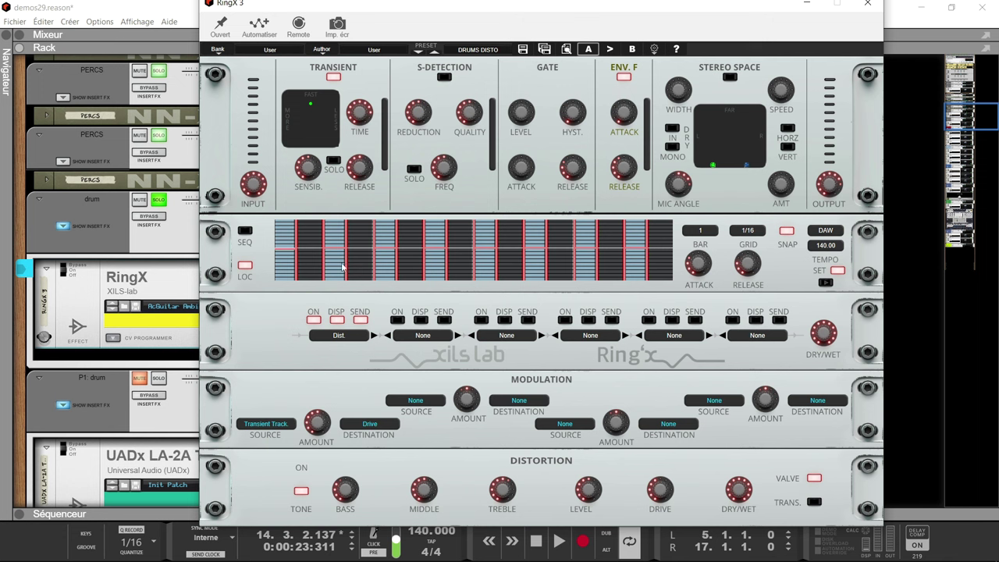
pyautogui.click(245, 232)
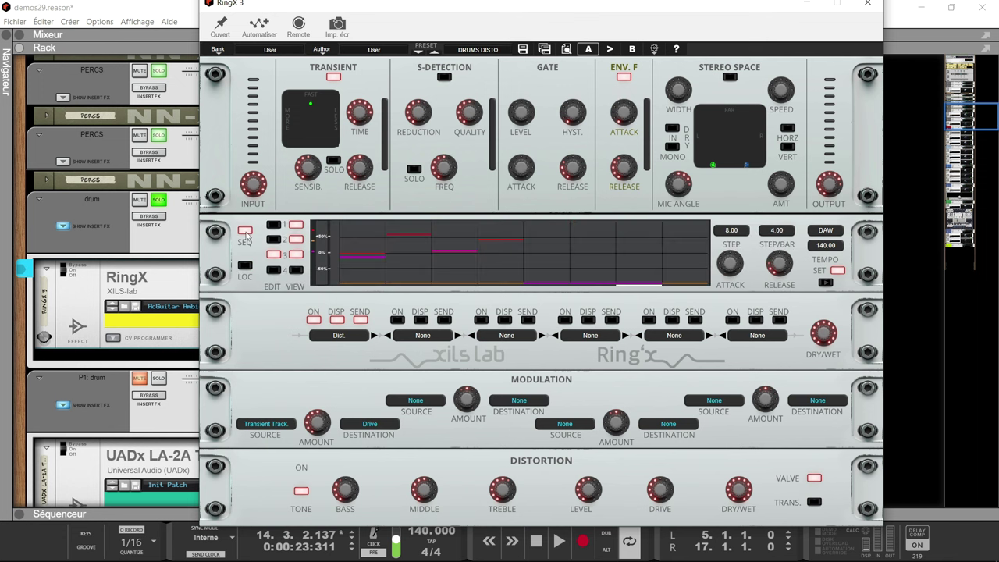
pyautogui.click(245, 266)
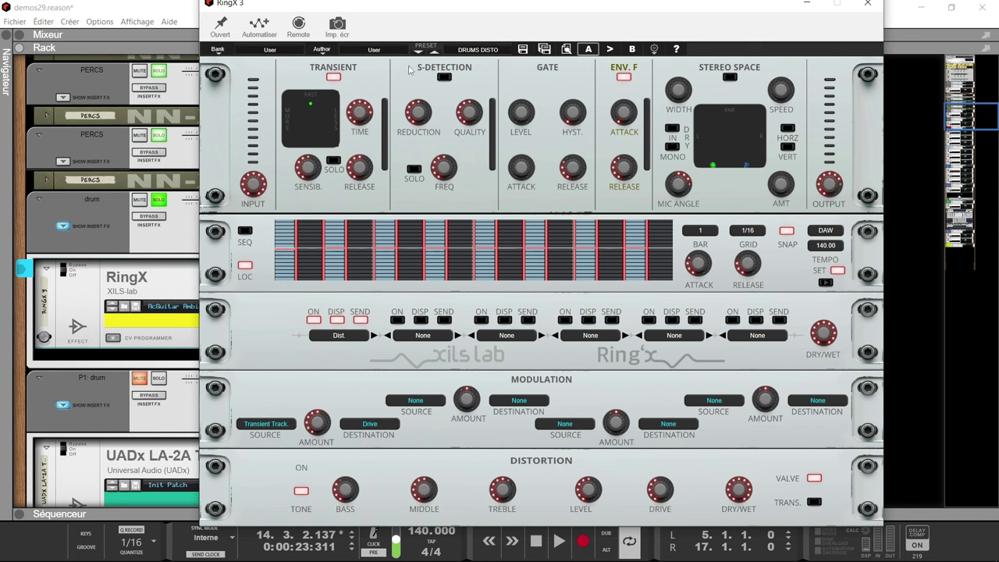
# Step: Reload the DRUMS DISTO preset from the User bank's User author presets
pyautogui.click(271, 51)
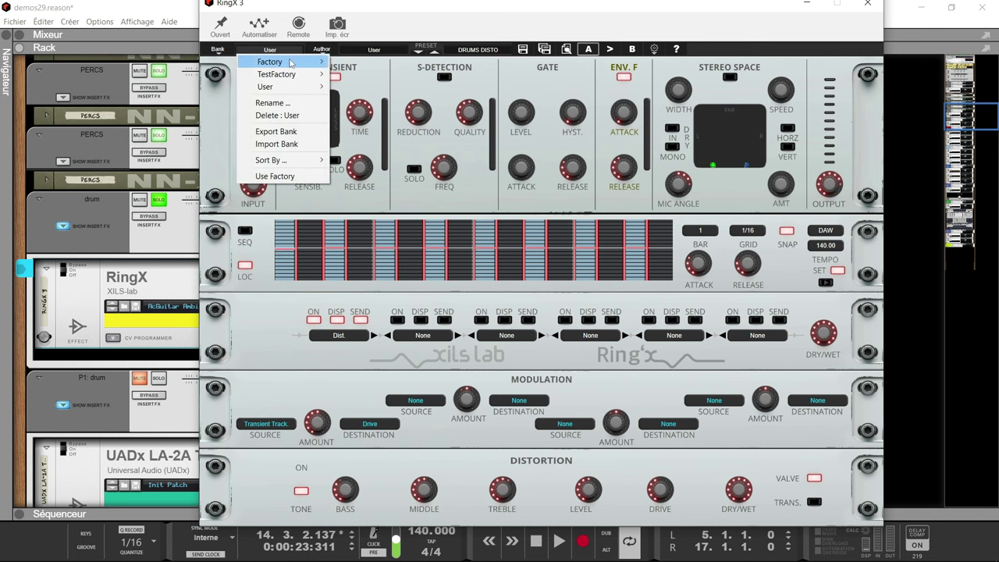
pyautogui.moveTo(290, 63)
pyautogui.moveTo(290, 87)
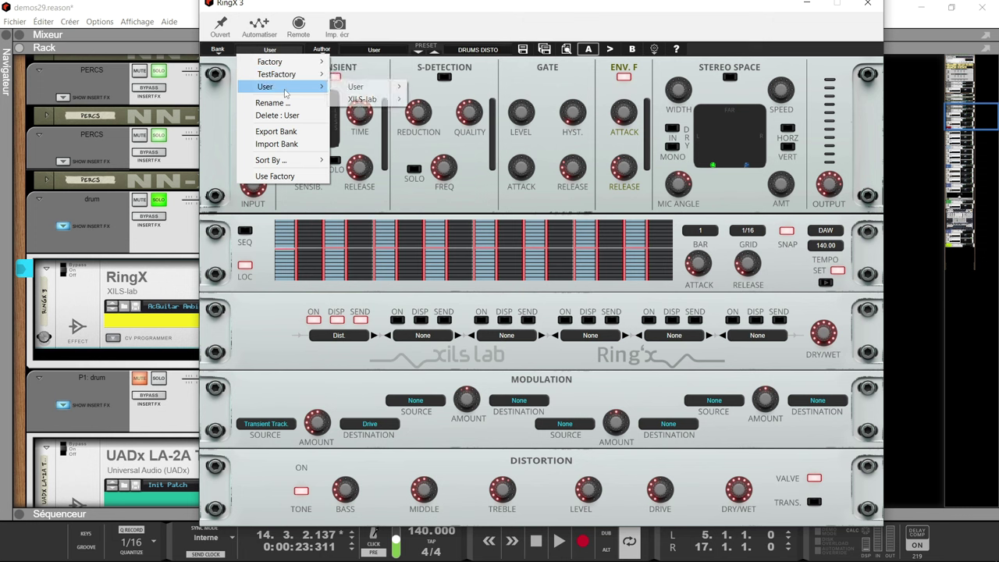
pyautogui.moveTo(378, 92)
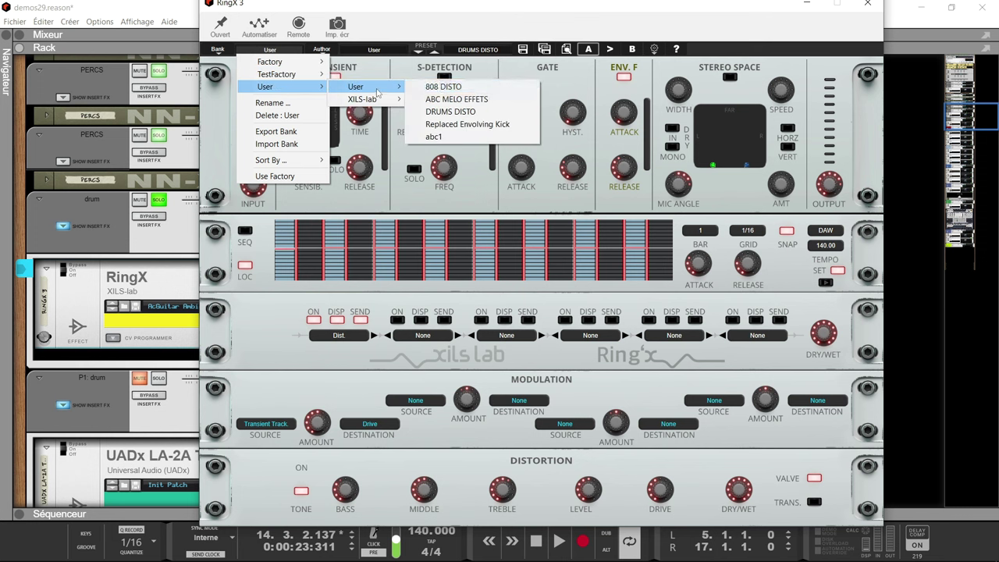
pyautogui.click(452, 111)
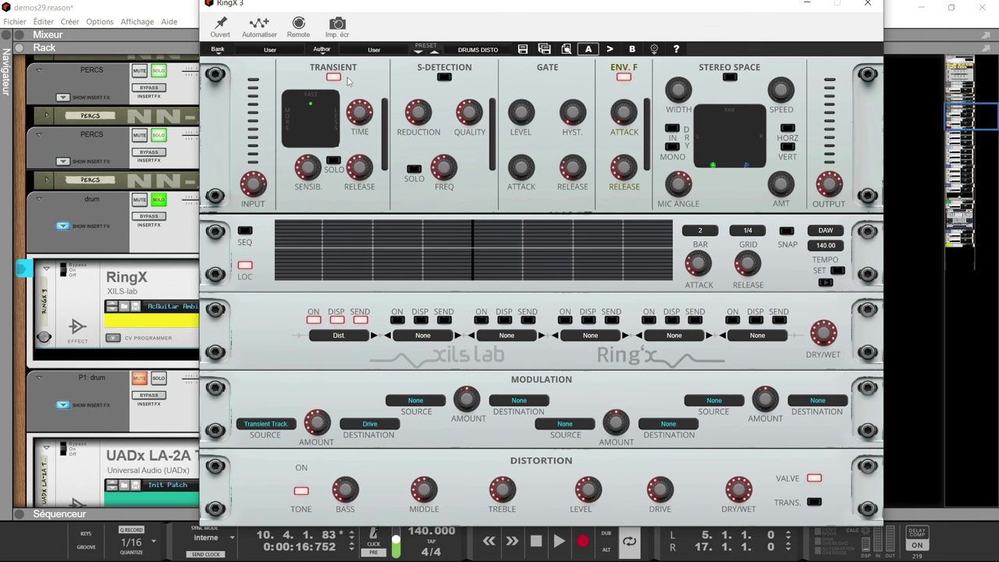
# Step: Start playback and select Transient Track. as the source of the first modulation slot, which targets Drive
pyautogui.press('space')
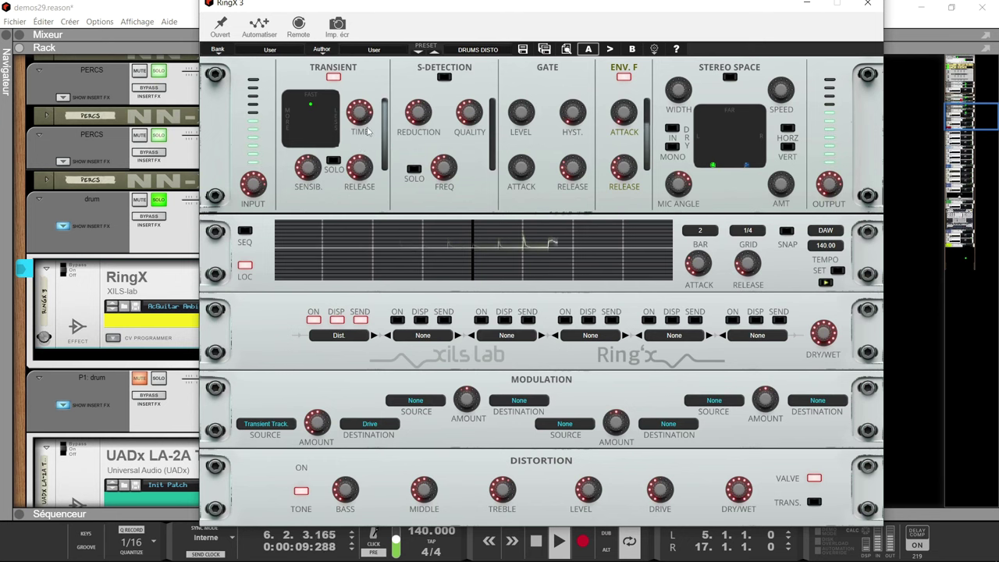
pyautogui.click(266, 423)
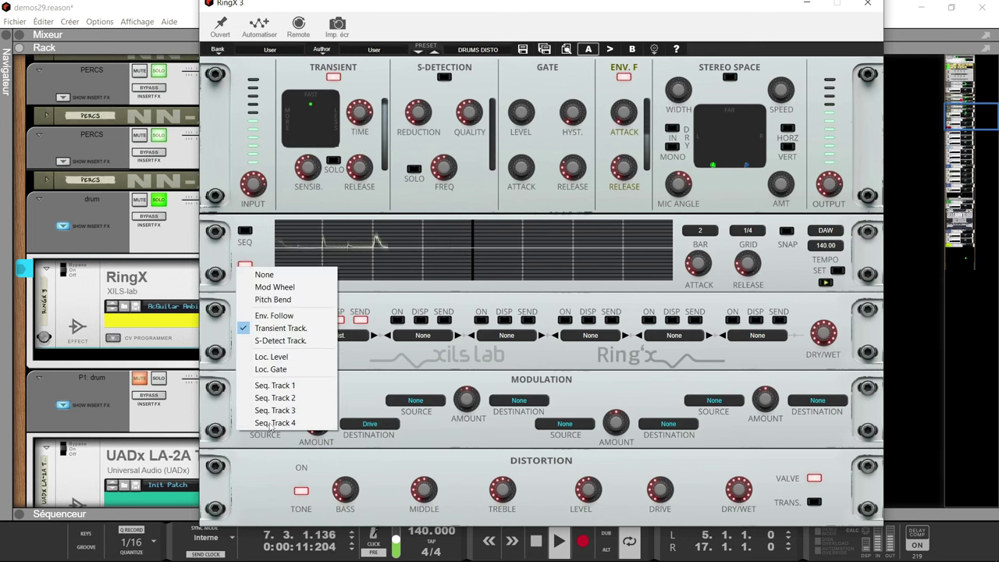
pyautogui.click(301, 328)
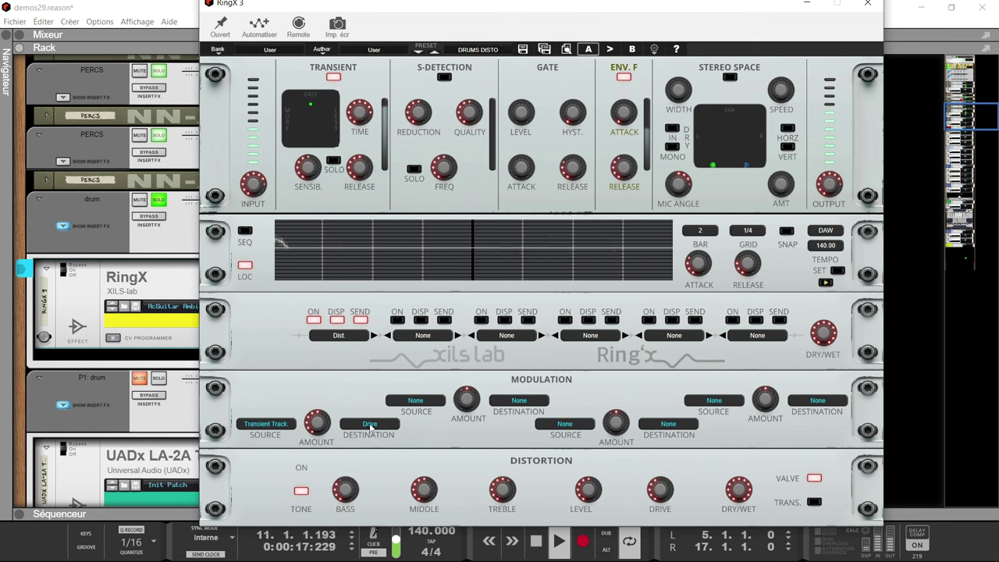
# Step: Reopen and pin the drum bus's RingX window, and toggle the drum channel's insert bypass to compare the dry and processed sound
pyautogui.moveTo(318, 422)
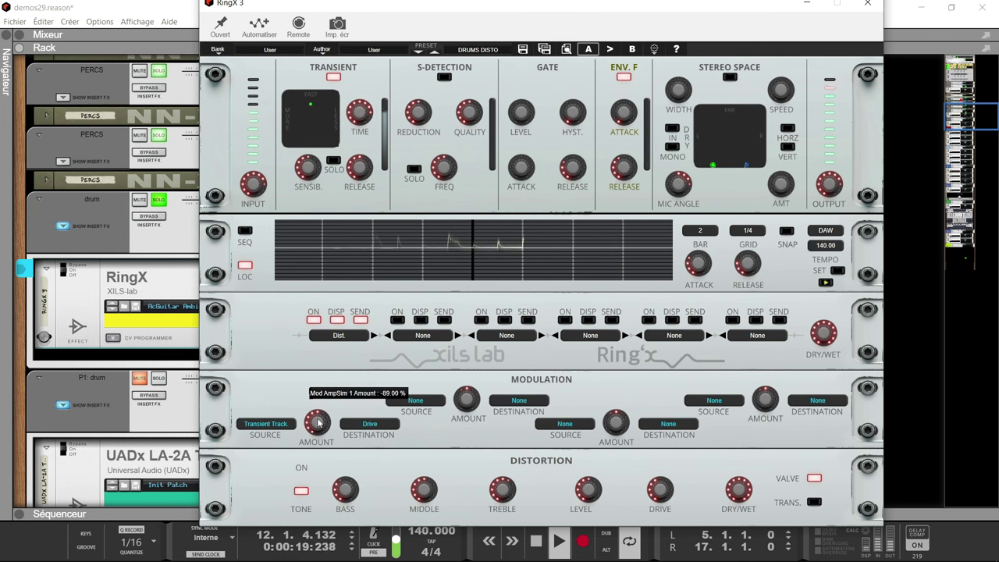
pyautogui.click(154, 224)
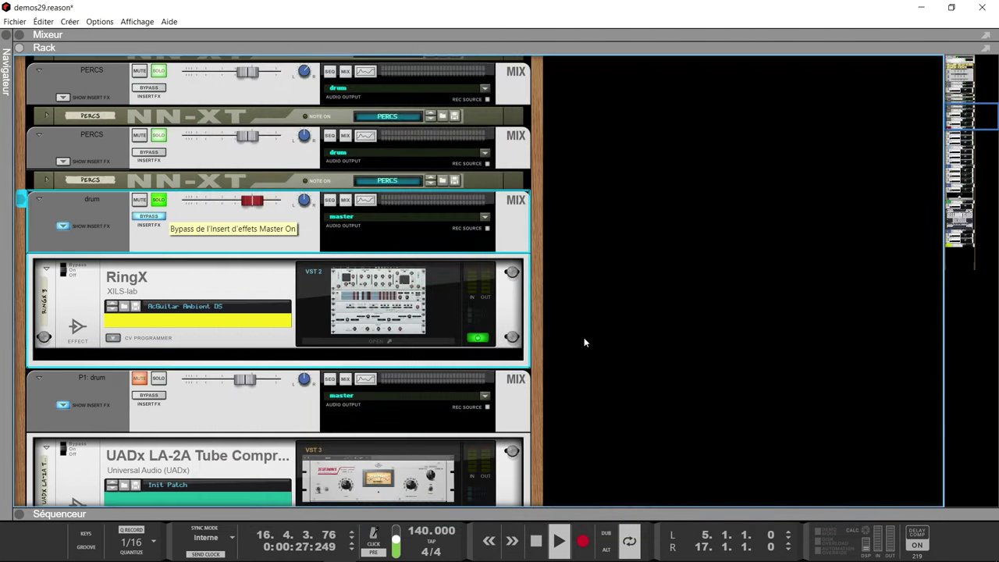
pyautogui.click(378, 341)
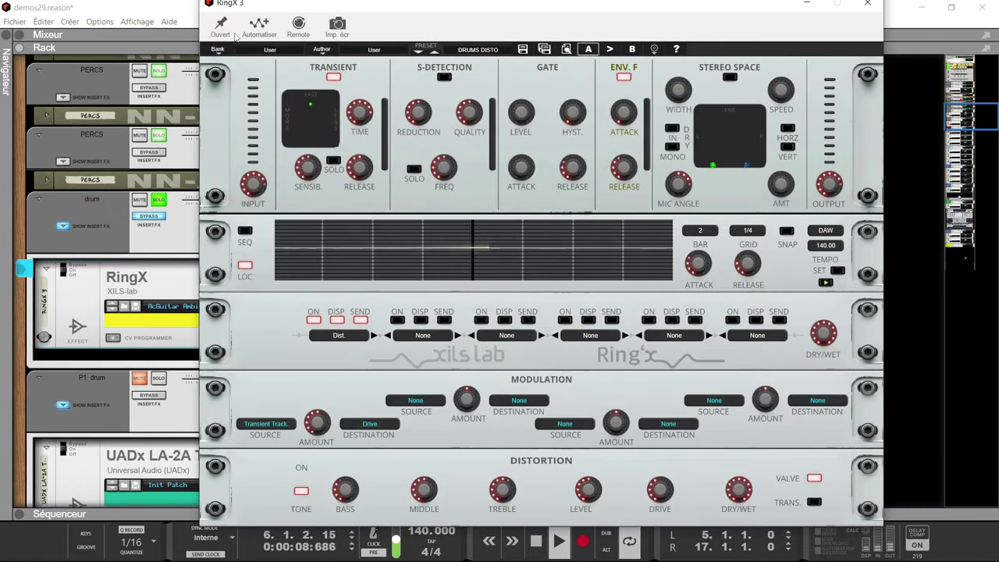
pyautogui.click(221, 26)
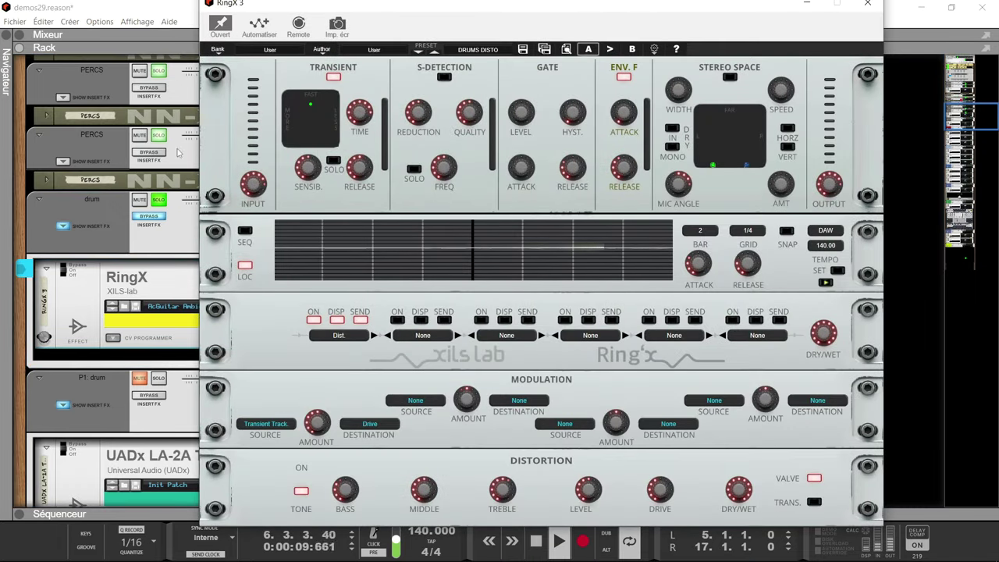
pyautogui.click(148, 224)
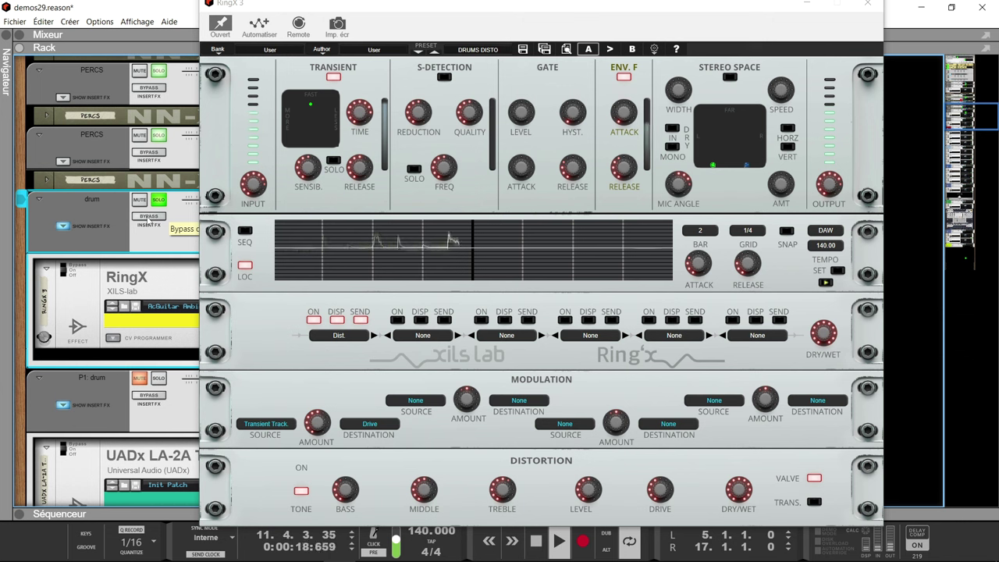
pyautogui.click(148, 218)
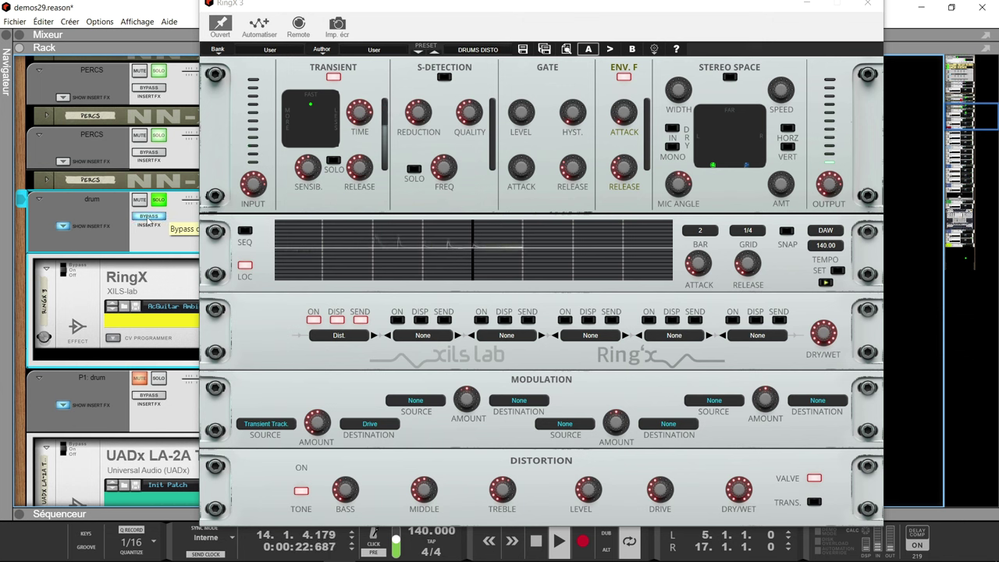
pyautogui.click(148, 218)
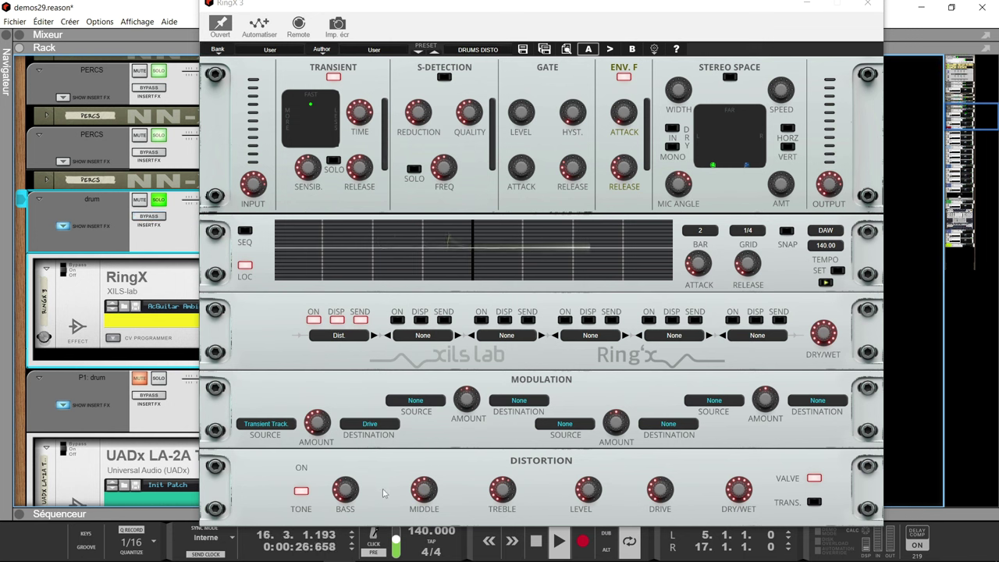
# Step: Check the Bass, Treble, Drive and Dry/Wet settings of the drum bus distortion
pyautogui.moveTo(366, 493)
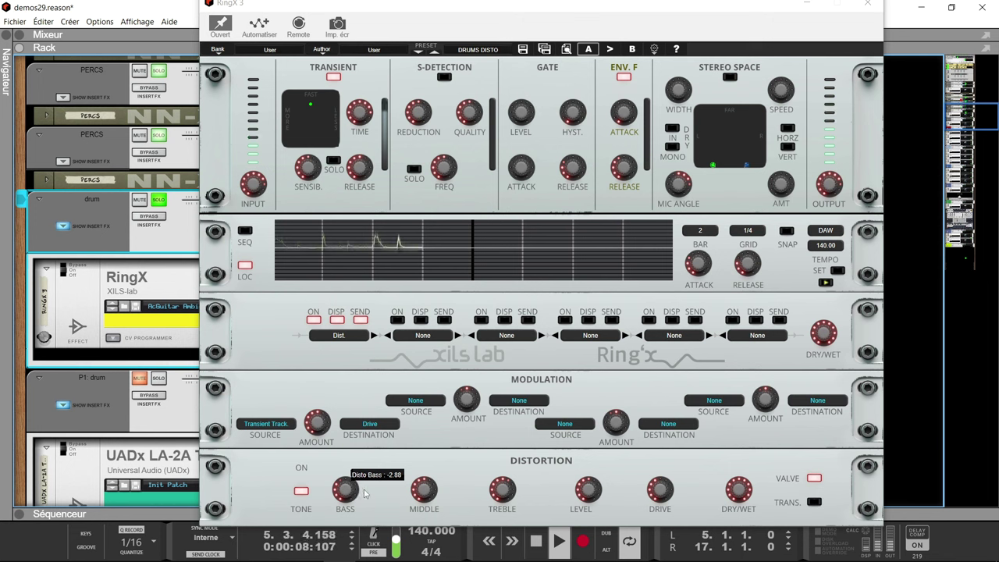
pyautogui.moveTo(519, 494)
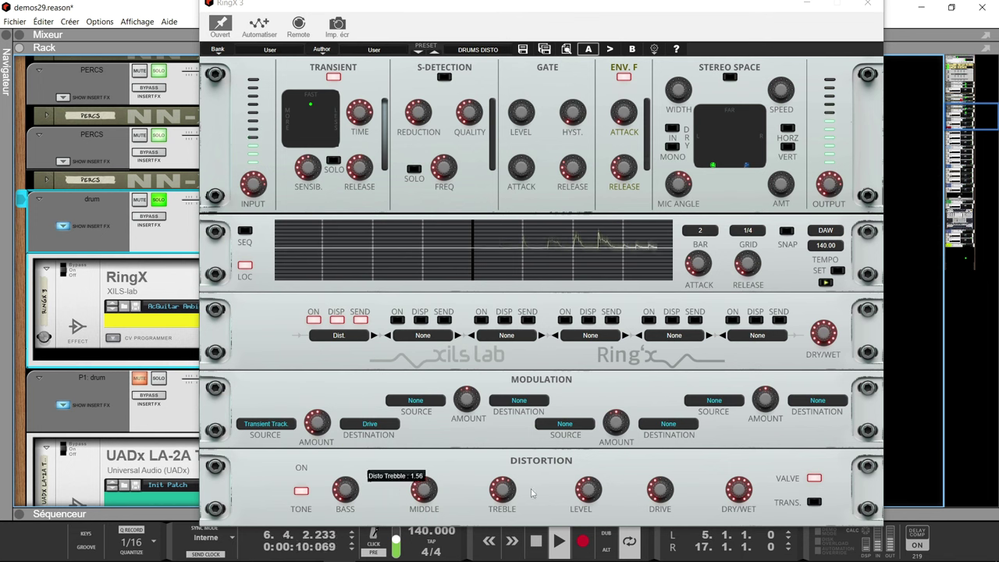
pyautogui.moveTo(664, 492)
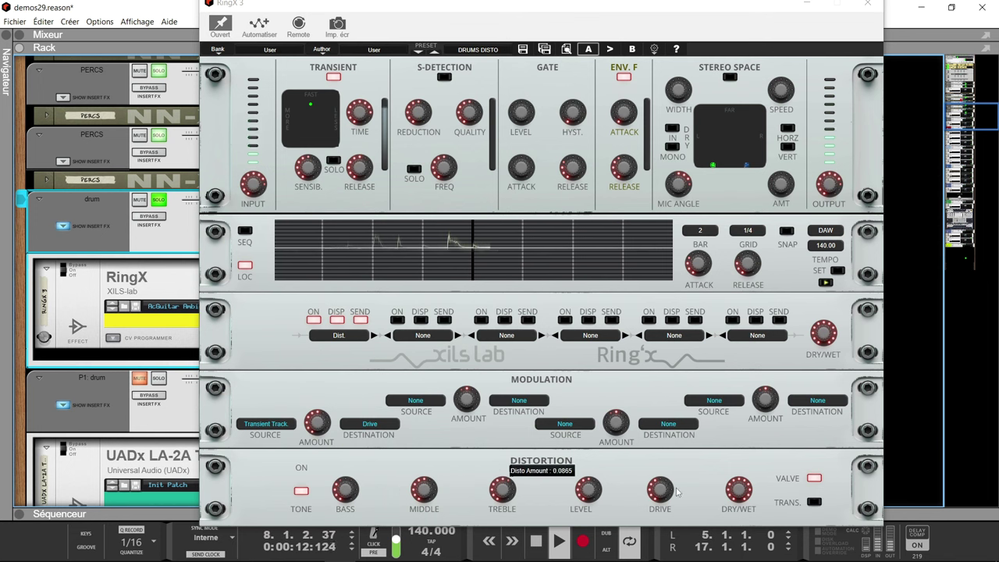
pyautogui.moveTo(745, 490)
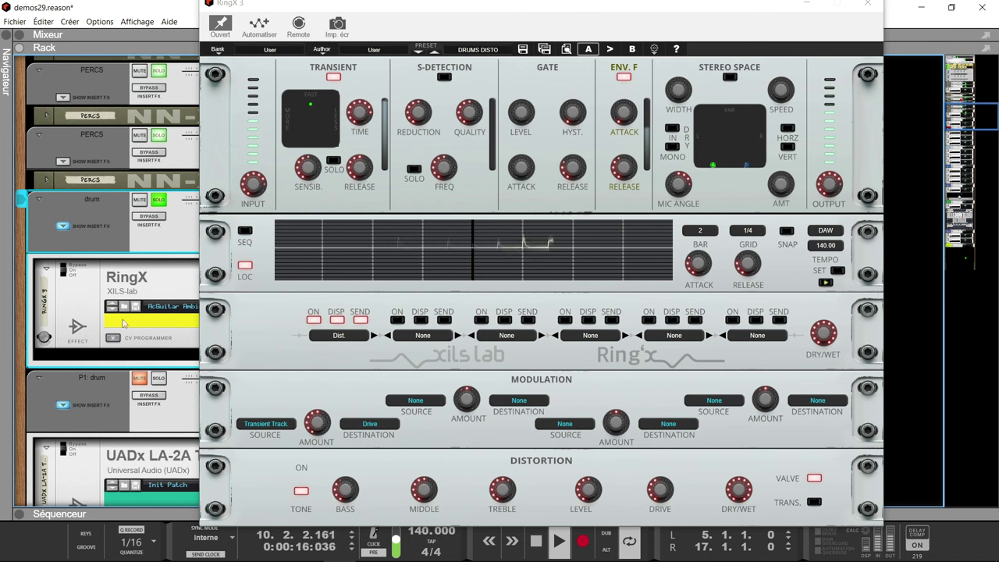
# Step: Solo the P1: drum channel and close the drum bus's RingX window
pyautogui.click(158, 379)
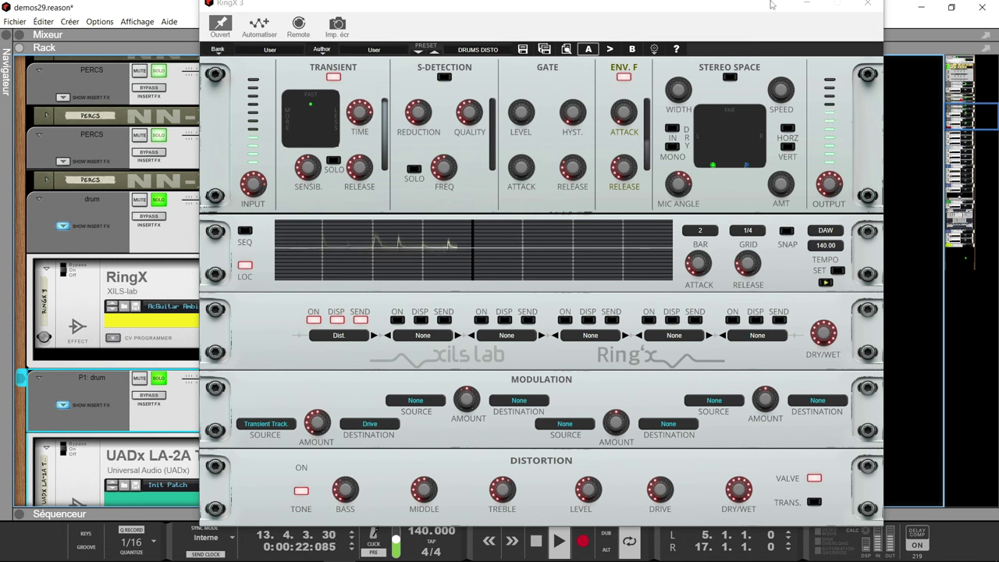
pyautogui.click(867, 4)
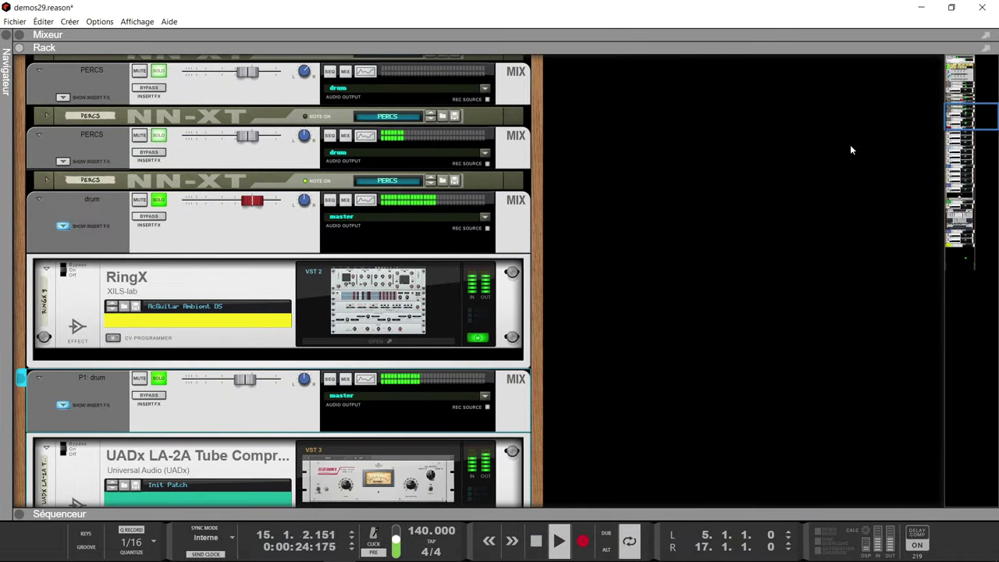
# Step: Solo the red 808 channel that holds the bx_dynEQ V2 and RingX inserts
pyautogui.scroll(-5, 788, 249)
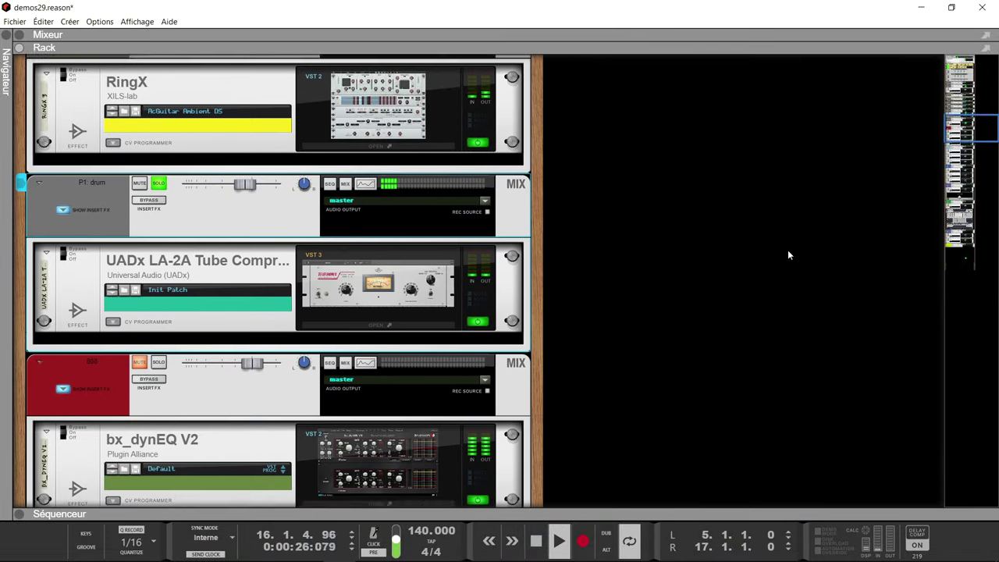
pyautogui.scroll(-1, 785, 252)
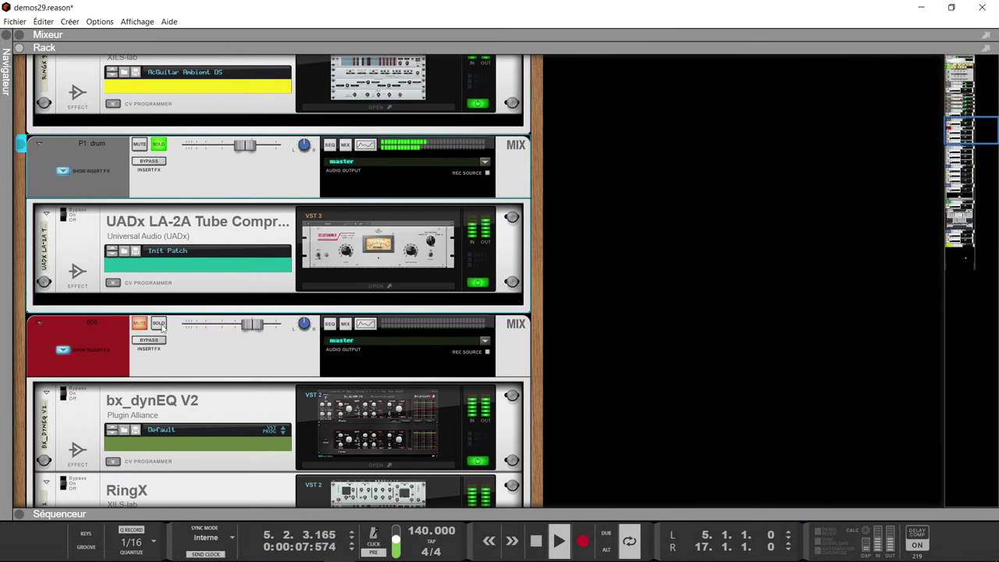
pyautogui.click(81, 328)
pyautogui.scroll(-6, 692, 266)
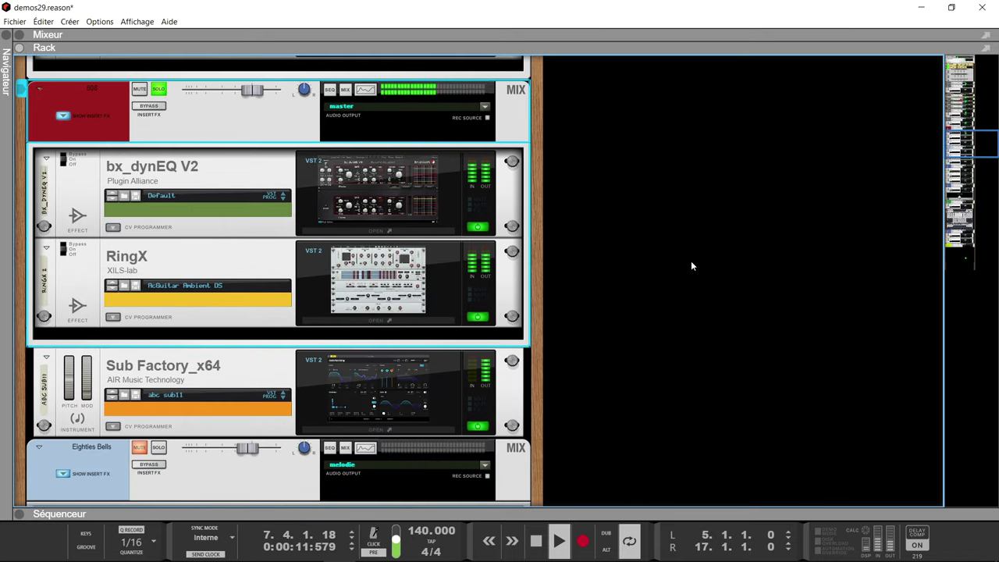
# Step: Remove the solo from the P1: drum and drum channels so only the 808 channel plays
pyautogui.scroll(4, 495, 108)
pyautogui.scroll(4, 495, 108)
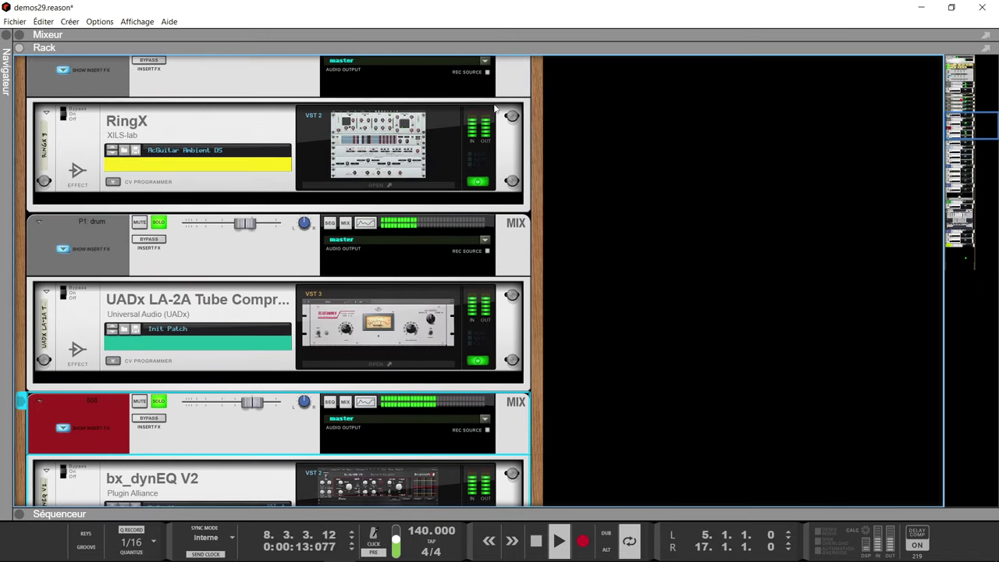
pyautogui.click(157, 224)
pyautogui.scroll(3, 506, 167)
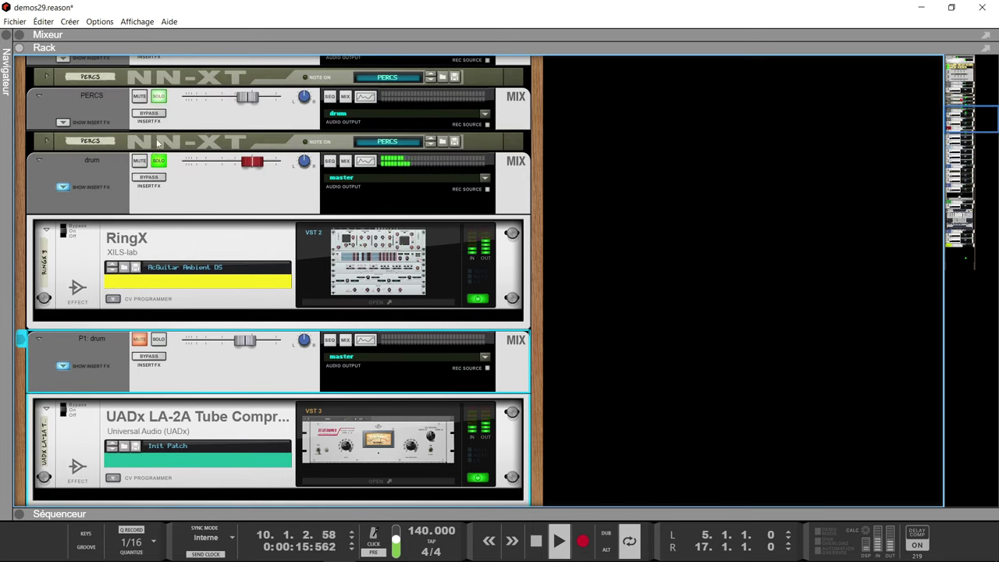
pyautogui.click(505, 168)
# Step: Open the RingX insert of the 808 channel and move its window slightly up
pyautogui.scroll(-8, 567, 181)
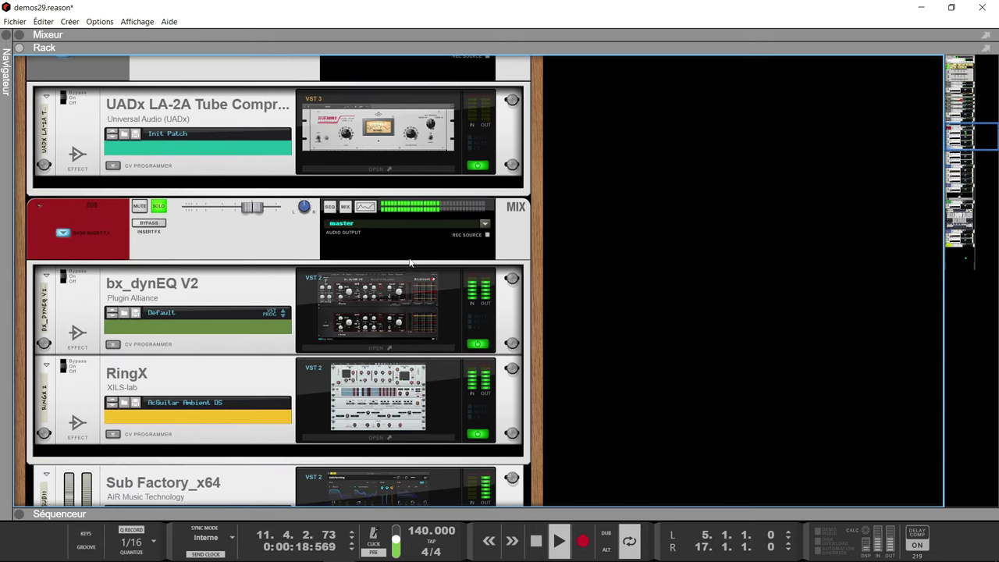
pyautogui.click(355, 372)
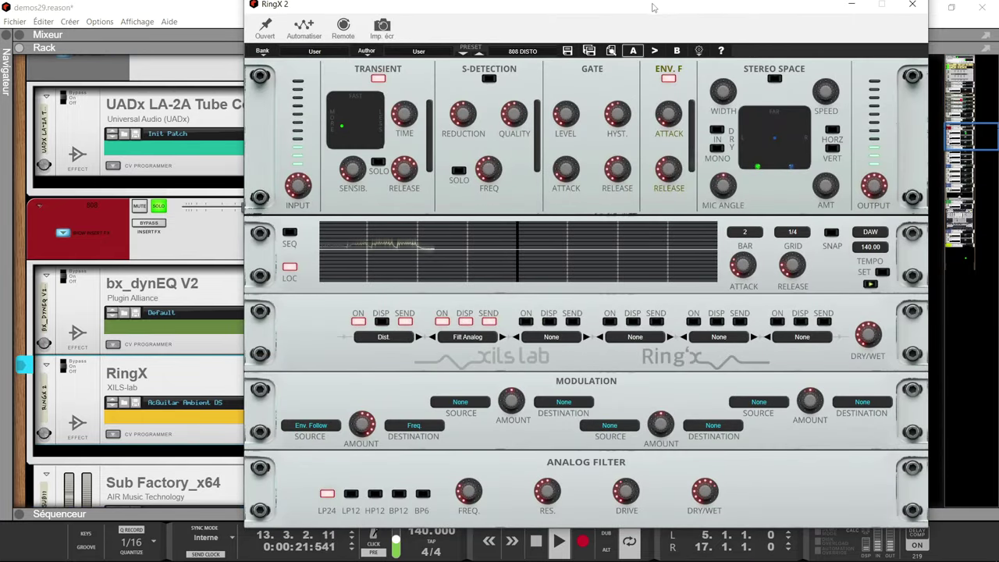
pyautogui.moveTo(653, 6); pyautogui.dragTo(644, 1)
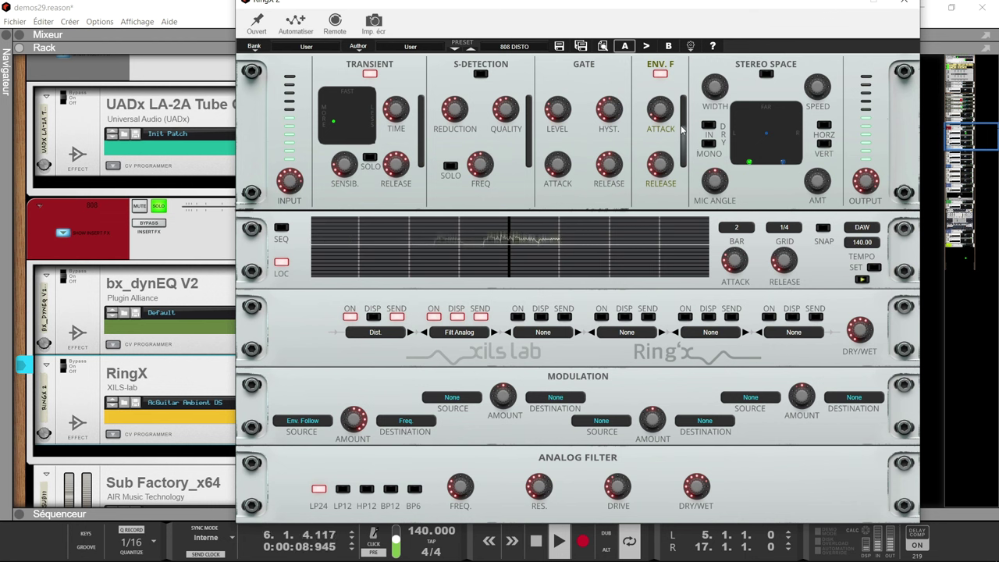
# Step: Switch the Filt Analog and Dist. modules off and back on to compare the 808 sound without them
pyautogui.moveTo(370, 416)
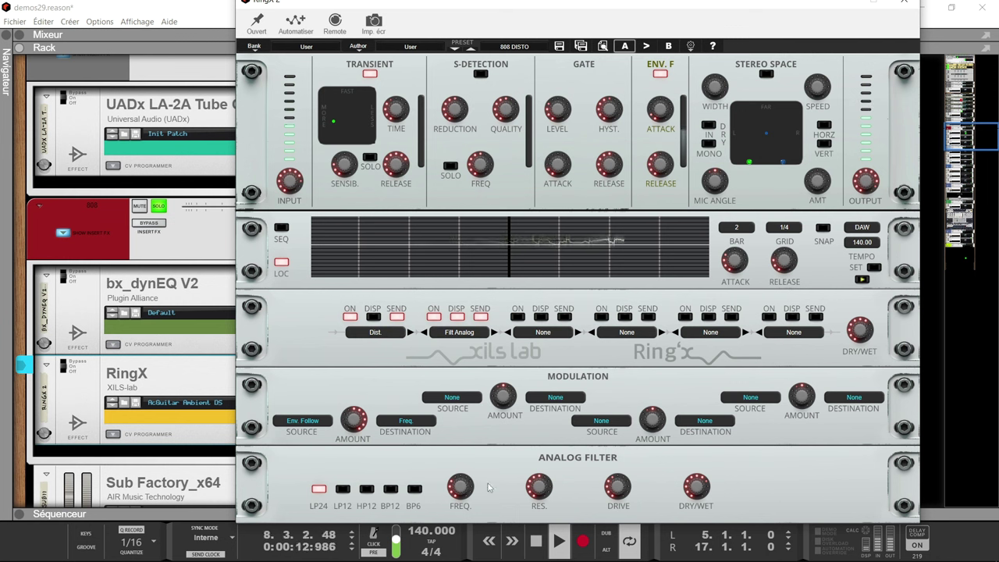
pyautogui.moveTo(468, 484)
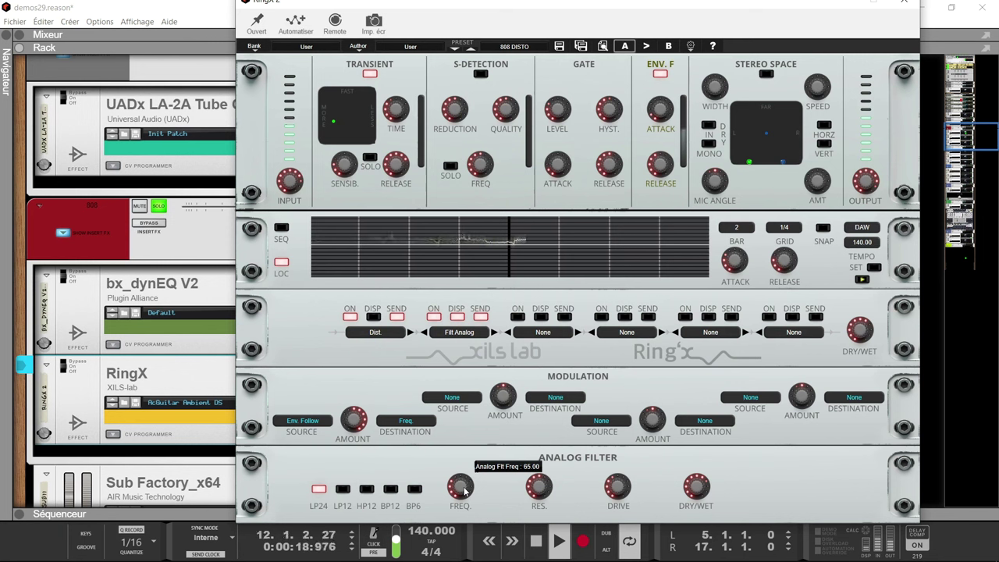
pyautogui.click(433, 317)
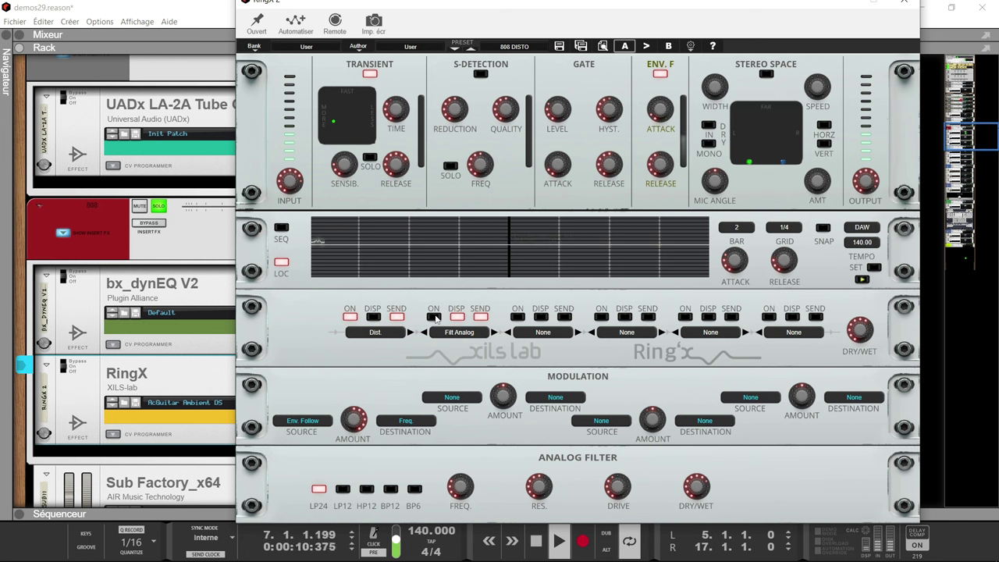
pyautogui.click(349, 317)
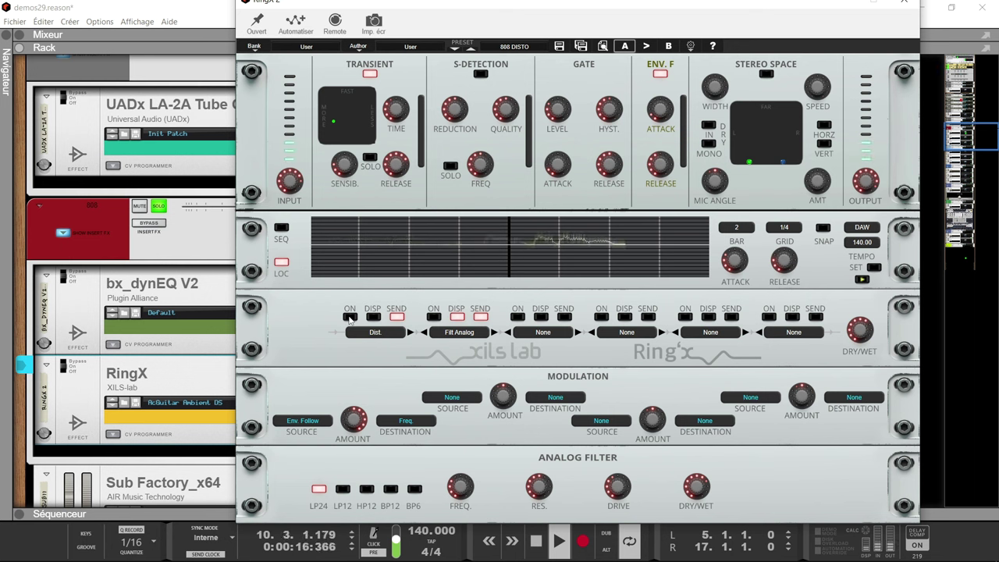
pyautogui.click(350, 316)
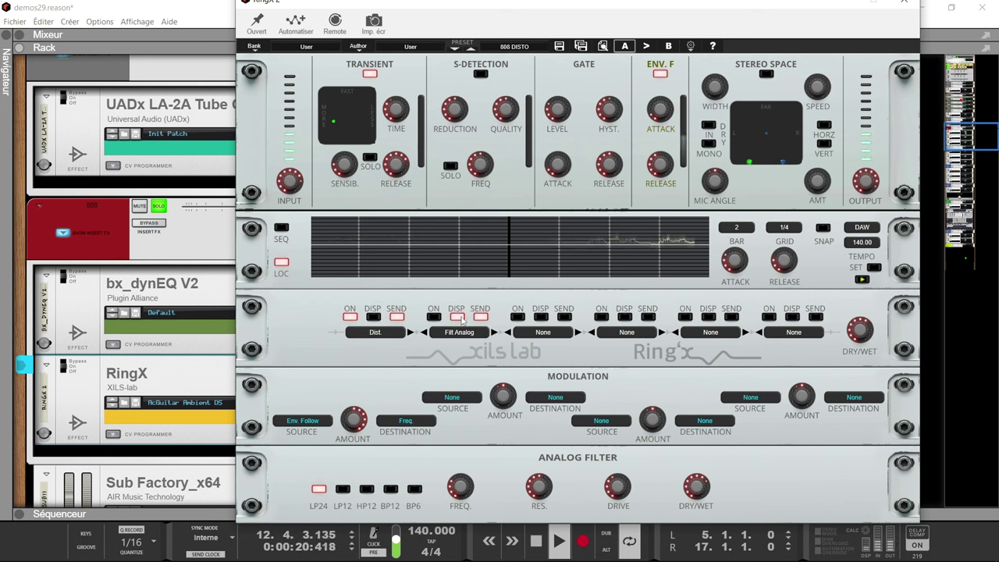
pyautogui.click(434, 317)
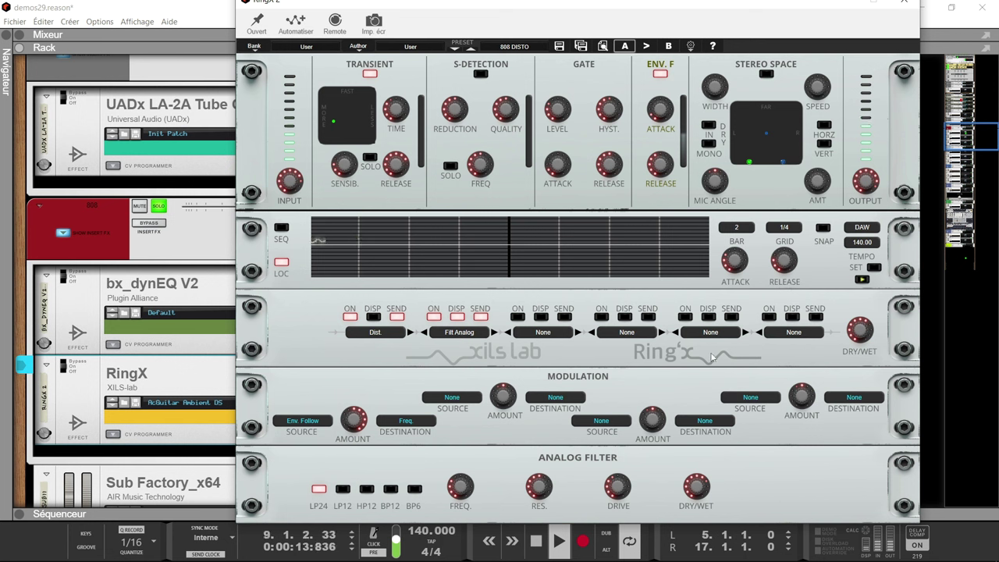
# Step: Stop and restart playback, and turn up the overall Dry/Wet of the effects row
pyautogui.press('space')
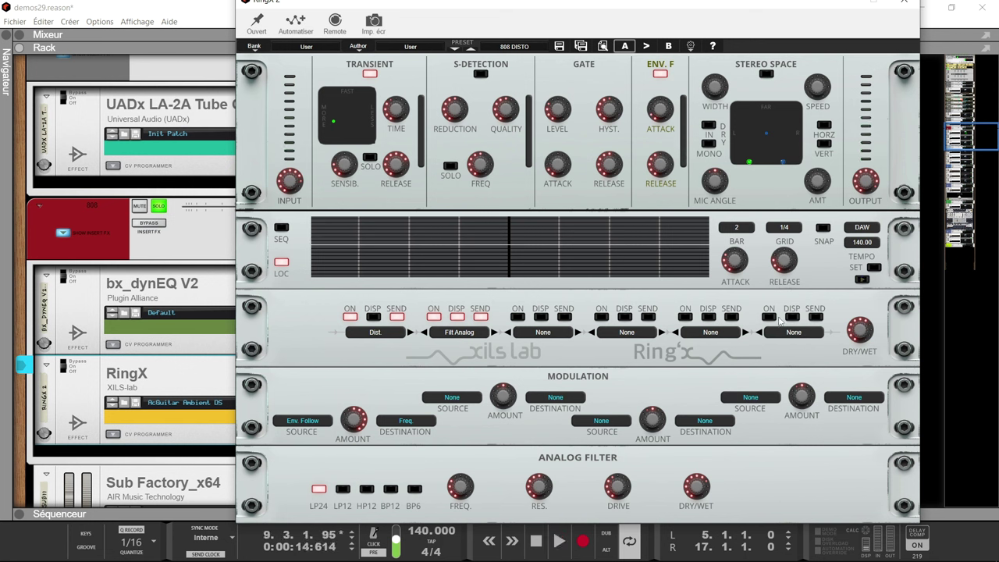
pyautogui.moveTo(861, 335)
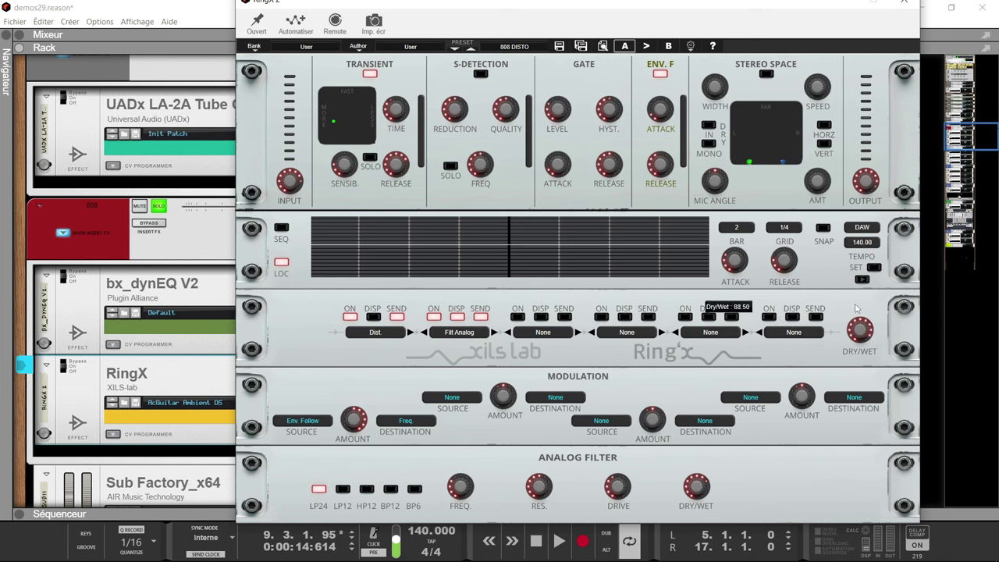
pyautogui.press('space')
pyautogui.moveTo(853, 333); pyautogui.dragTo(858, 290)
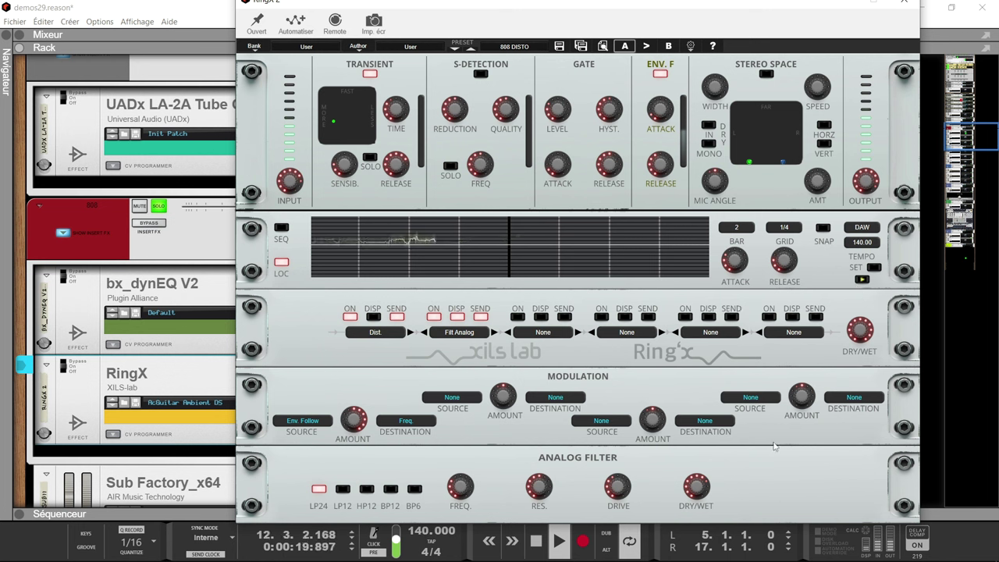
# Step: Raise the analog filter's Dry/Wet to 100 and turn it back down
pyautogui.moveTo(698, 484)
pyautogui.moveTo(698, 484); pyautogui.dragTo(699, 453)
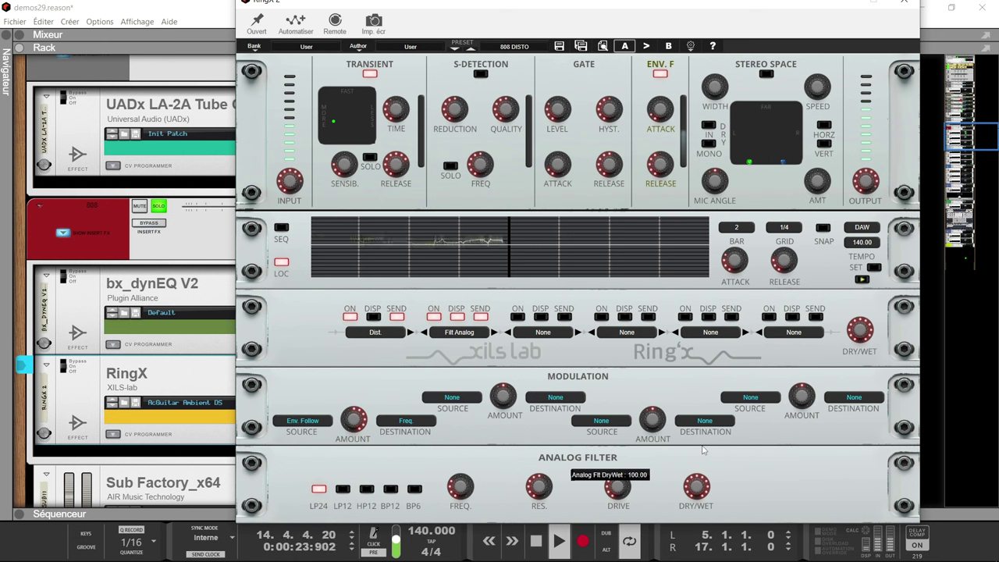
pyautogui.moveTo(703, 451); pyautogui.dragTo(709, 516)
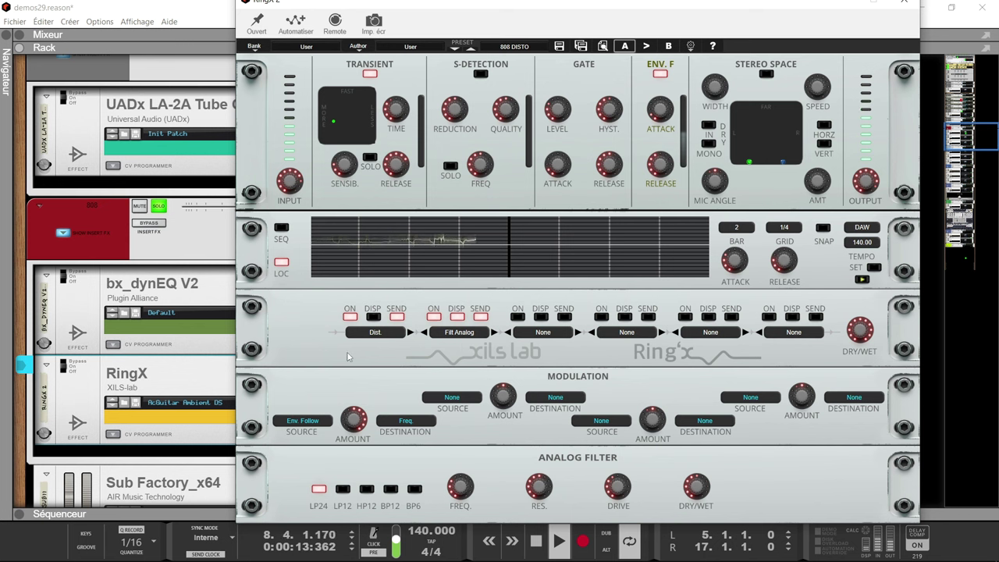
# Step: Display the Dist. module's controls and adjust the distortion's Drive
pyautogui.click(375, 318)
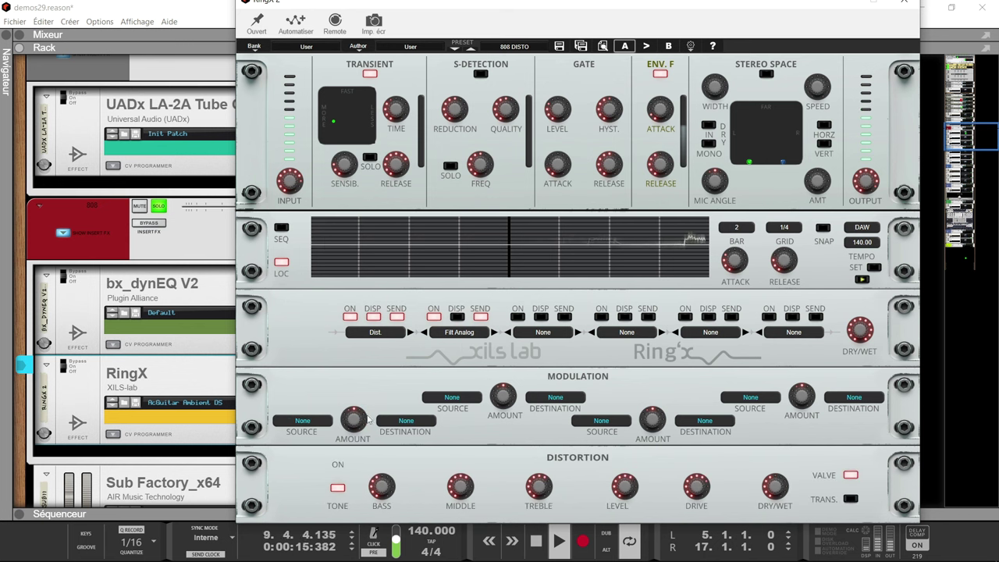
pyautogui.moveTo(697, 488)
pyautogui.moveTo(698, 468)
pyautogui.mouseDown()
pyautogui.moveTo(700, 445)
pyautogui.moveTo(690, 561)
pyautogui.moveTo(694, 488)
pyautogui.mouseUp()
# Step: Adjust the distortion's Dry/Wet and turn down the overall Dry/Wet of the effects row
pyautogui.moveTo(775, 471)
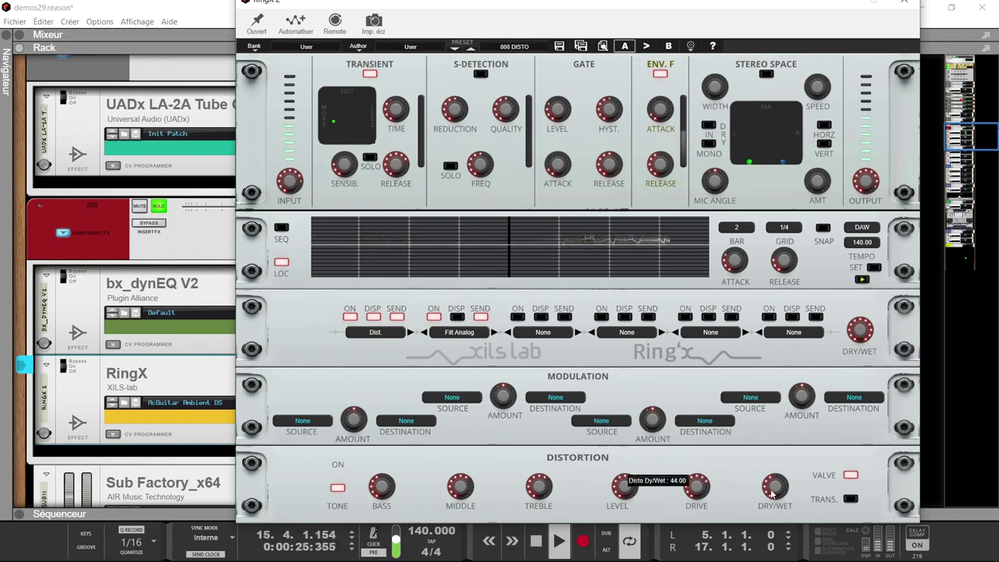
pyautogui.moveTo(769, 454); pyautogui.dragTo(761, 472)
pyautogui.moveTo(860, 331); pyautogui.dragTo(855, 381)
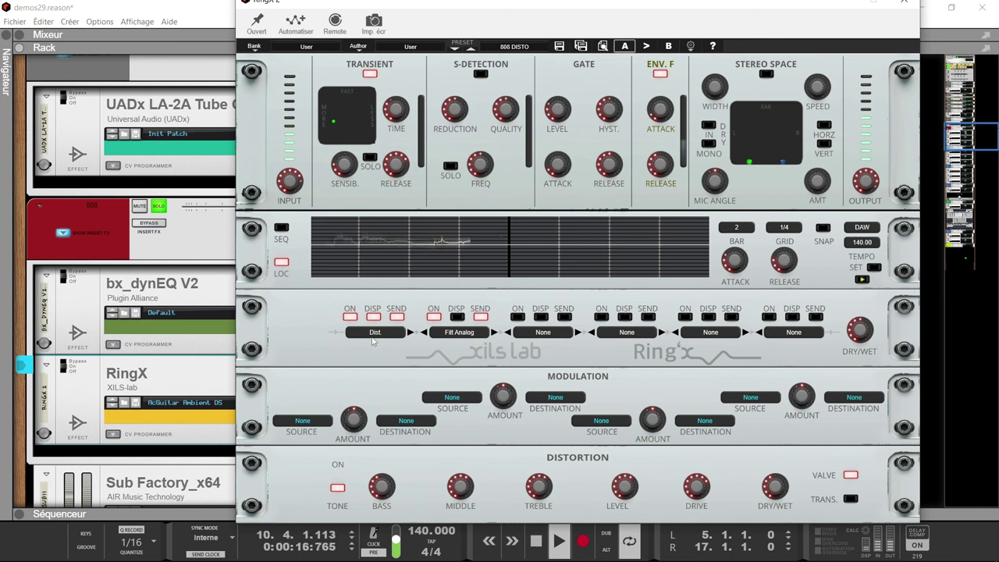
# Step: Display the Filt Analog module's controls and choose Env. Follow as its first modulation source
pyautogui.click(454, 332)
pyautogui.click(456, 316)
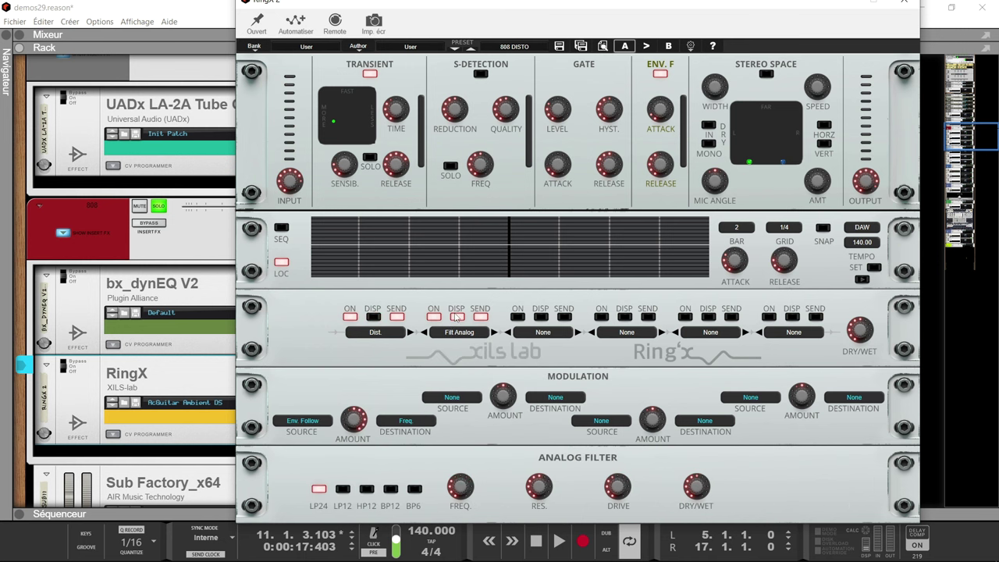
pyautogui.click(292, 422)
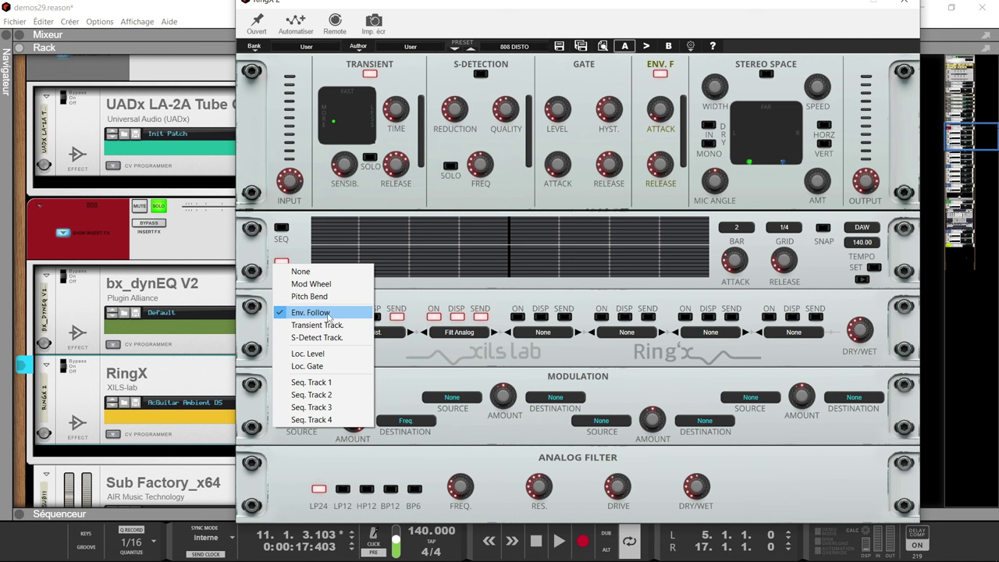
pyautogui.click(329, 315)
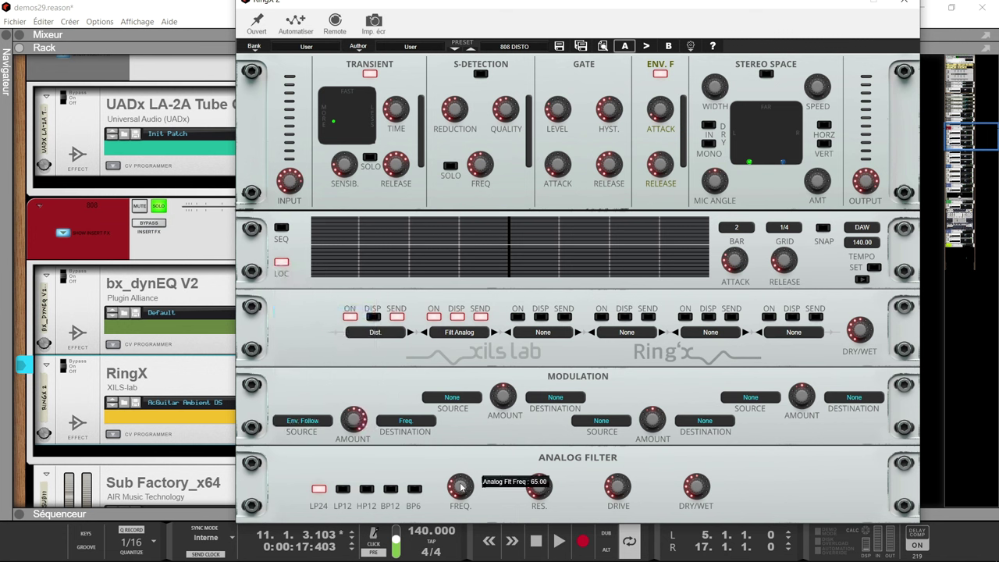
# Step: Play the 808 loop while adjusting the Env. Follow modulation amount on the analog filter's frequency, and stop playback
pyautogui.press('space')
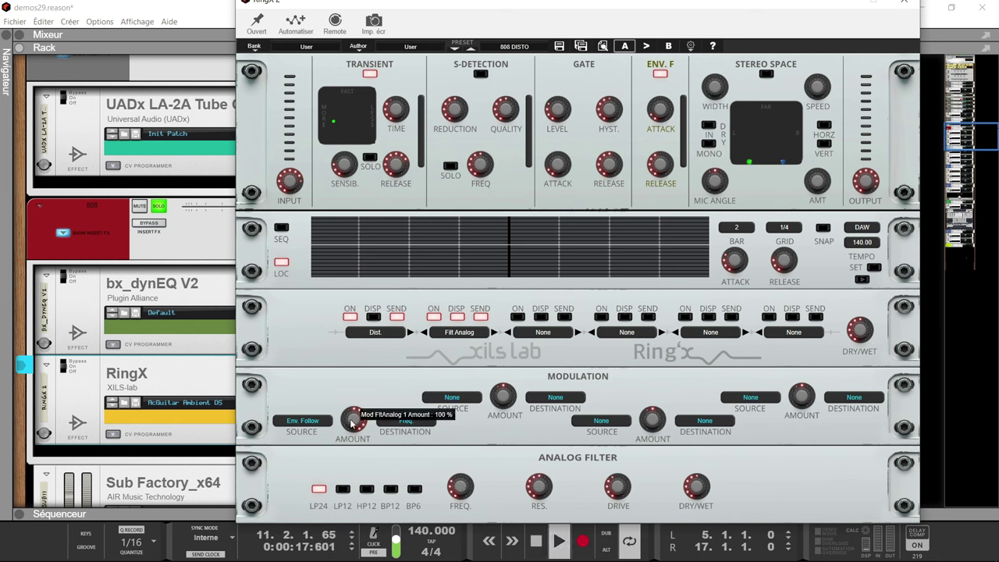
pyautogui.moveTo(353, 422)
pyautogui.mouseDown()
pyautogui.moveTo(356, 485)
pyautogui.moveTo(364, 420)
pyautogui.mouseUp()
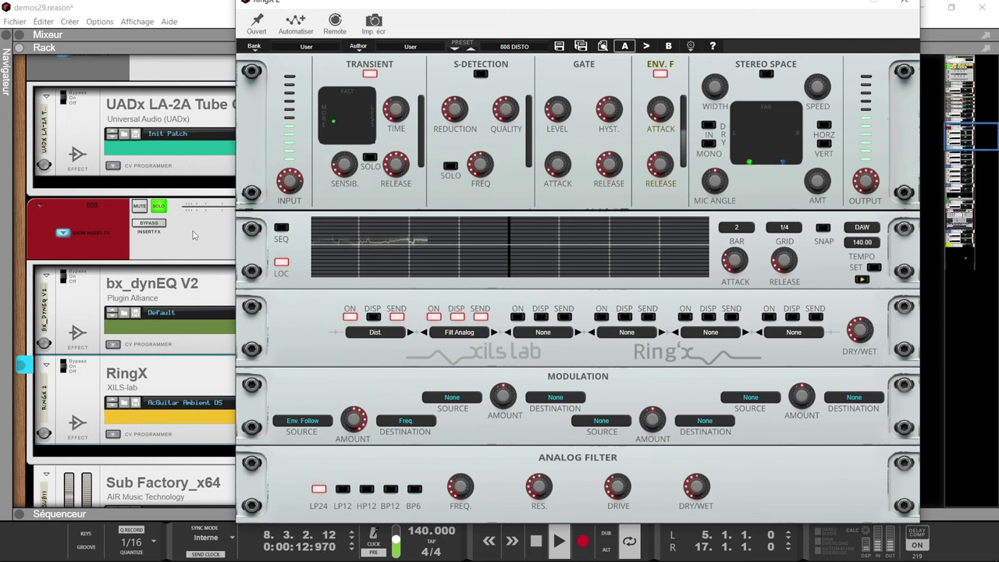
pyautogui.press('space')
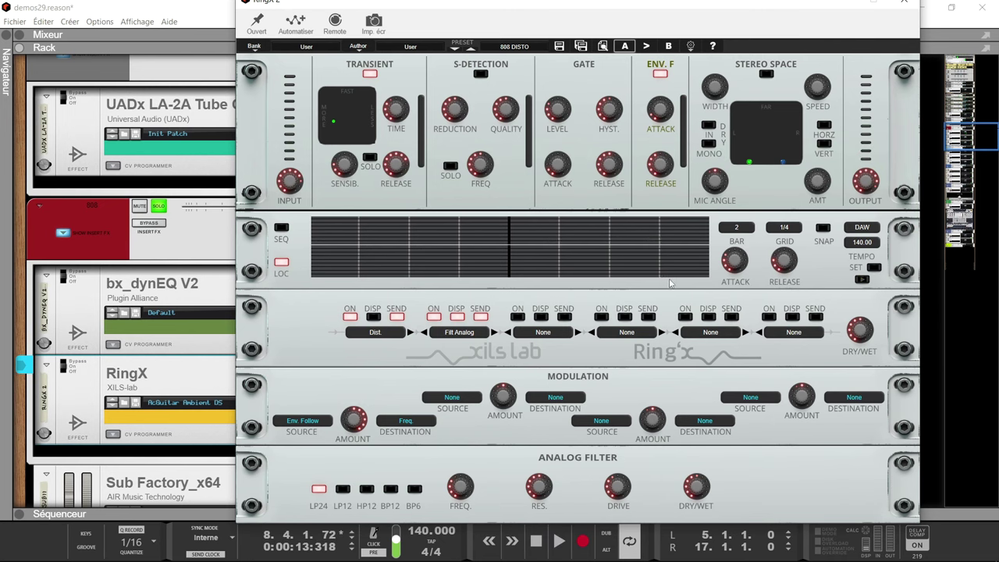
# Step: Close the 808's RingX window, solo the Back To The 80s mix channel and bypass its insert effects
pyautogui.hotkey('alt', 'F4')
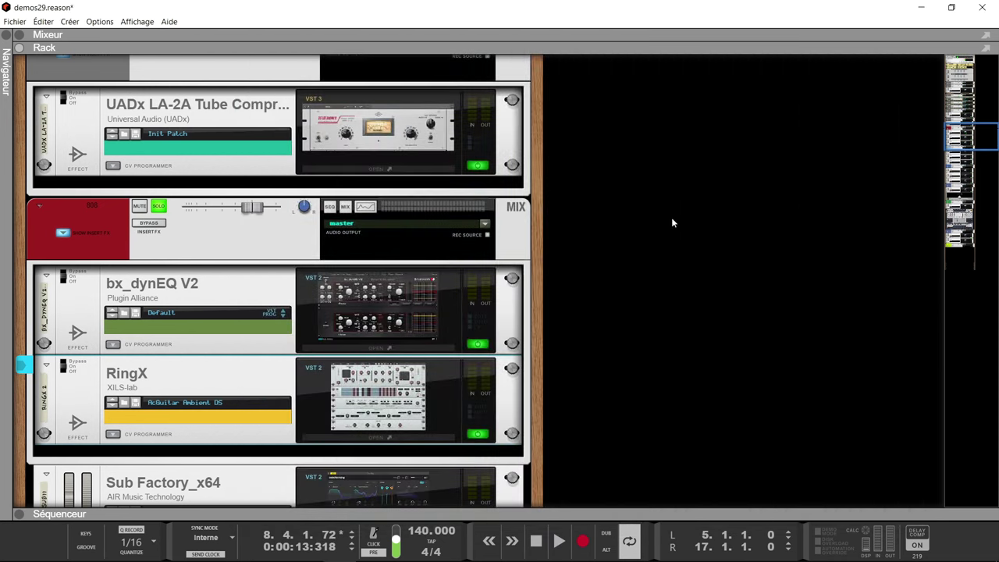
pyautogui.scroll(-10, 632, 200)
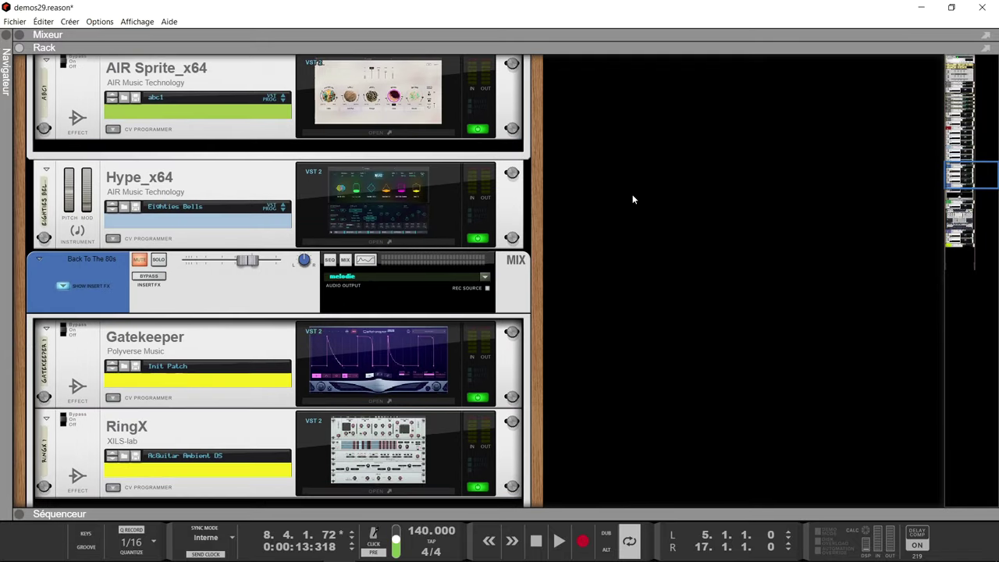
pyautogui.scroll(-2, 633, 200)
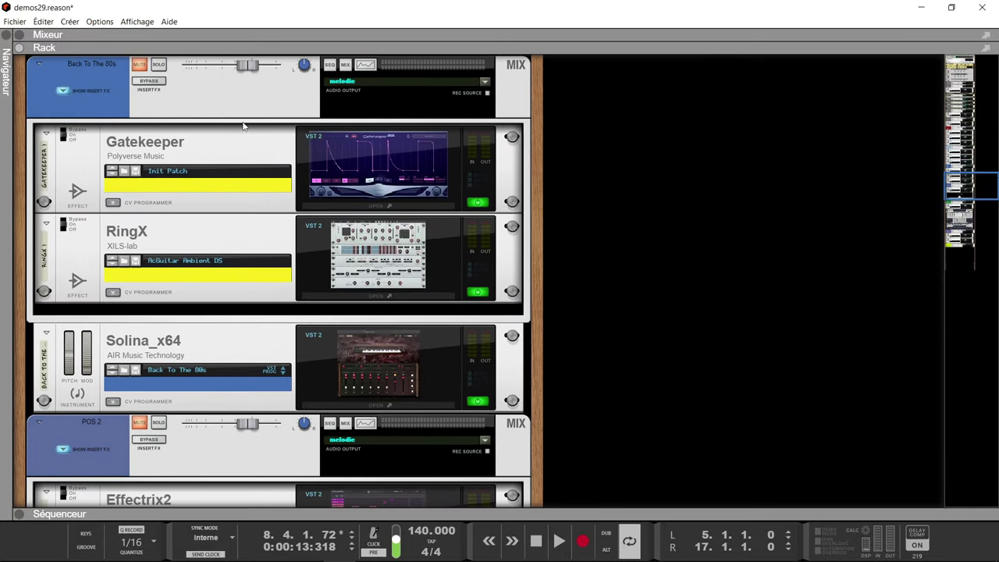
pyautogui.scroll(10, 242, 125)
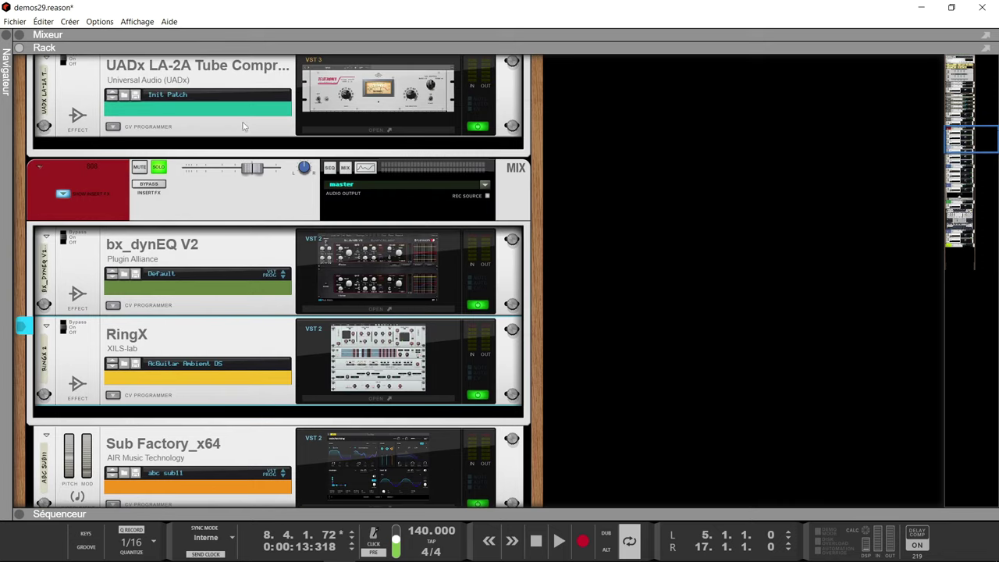
pyautogui.scroll(-15, 240, 230)
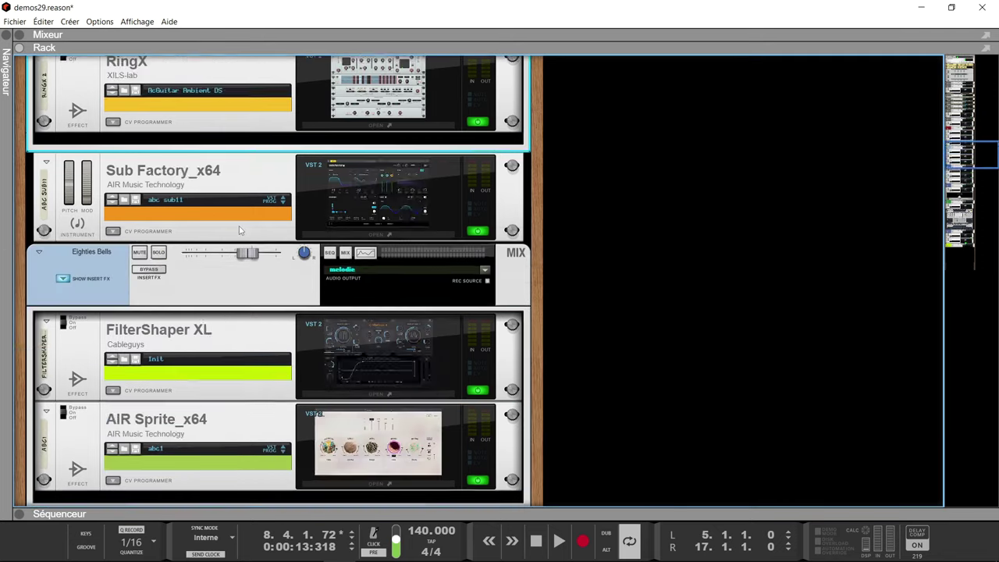
pyautogui.scroll(-1, 239, 230)
pyautogui.scroll(1, 182, 208)
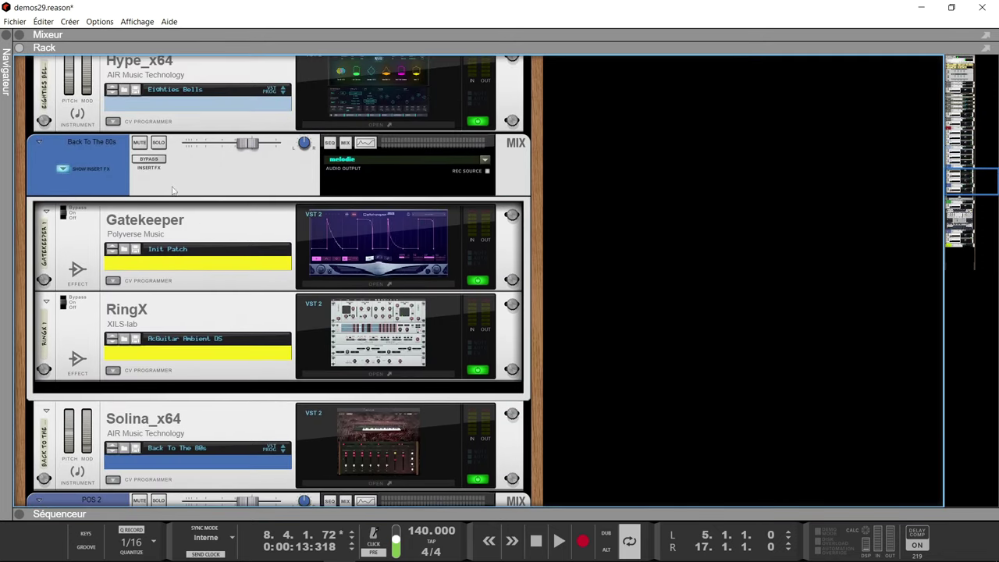
pyautogui.click(159, 142)
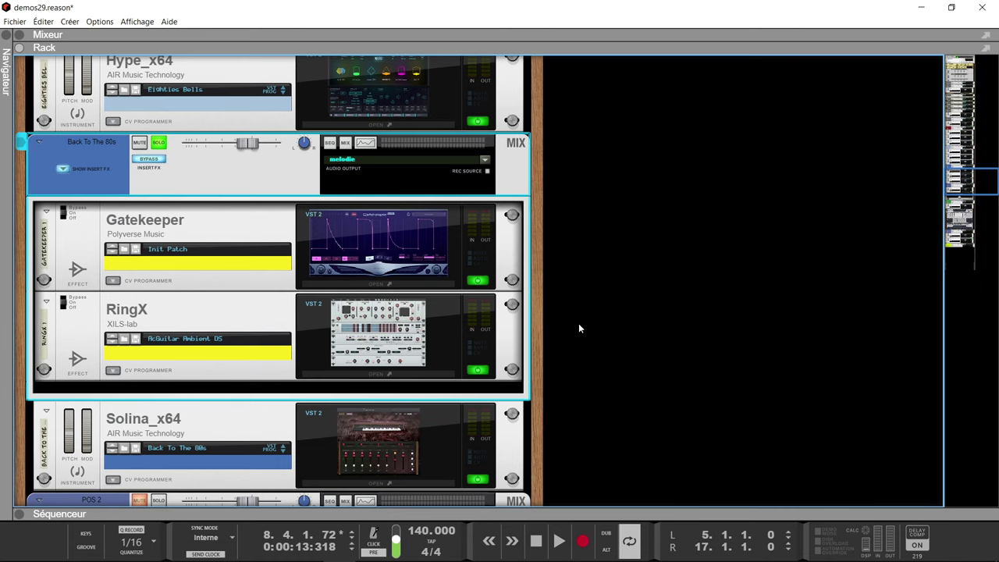
# Step: Show the sequencer and play the soloed Back To The 80s track without its insert effects
pyautogui.press('F7')
pyautogui.press('space')
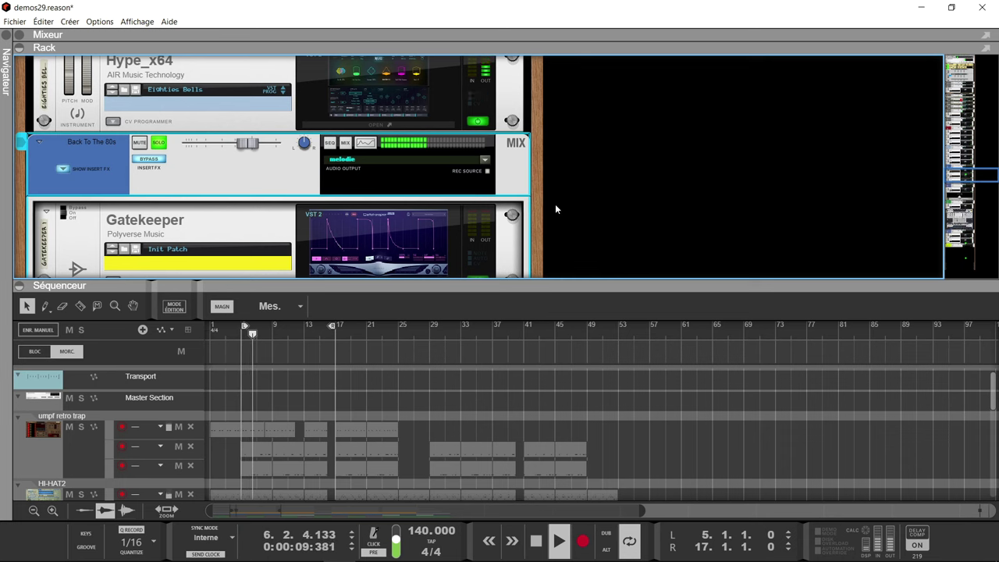
pyautogui.scroll(-3, 561, 205)
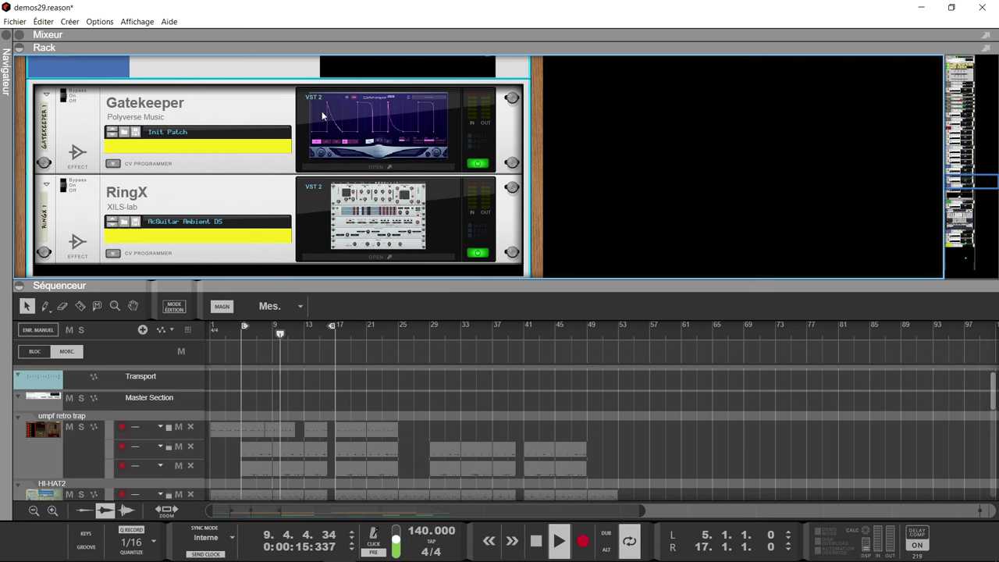
pyautogui.press('space')
# Step: Reactivate the insert effects of the Back To The 80s channel and play the track through them
pyautogui.click(201, 121)
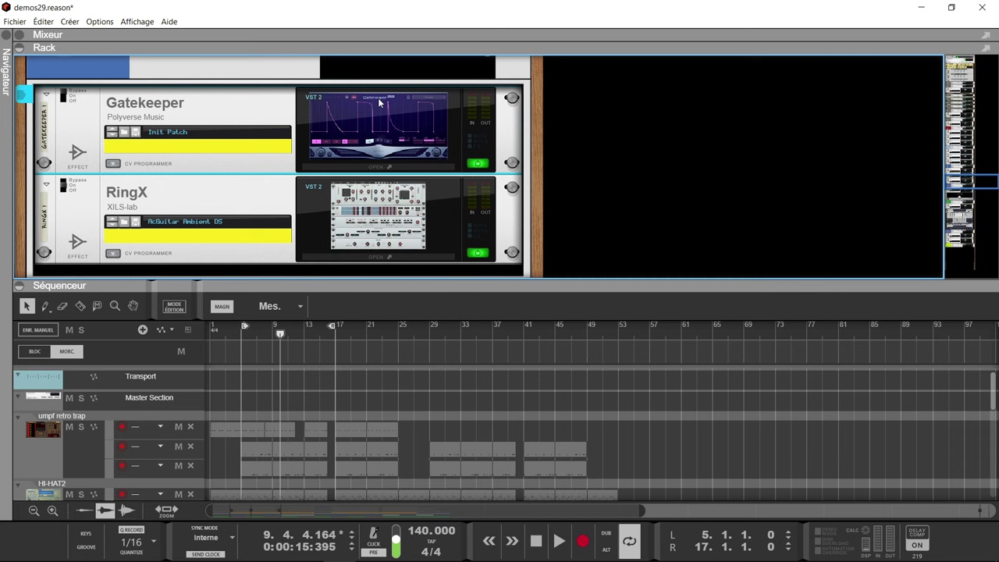
pyautogui.scroll(2, 173, 150)
pyautogui.press('space')
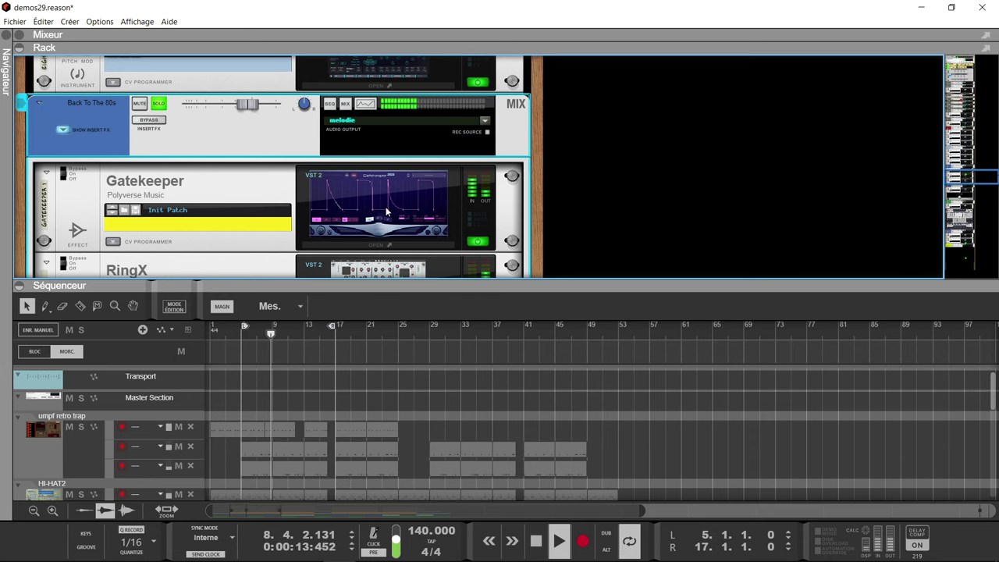
pyautogui.press('space')
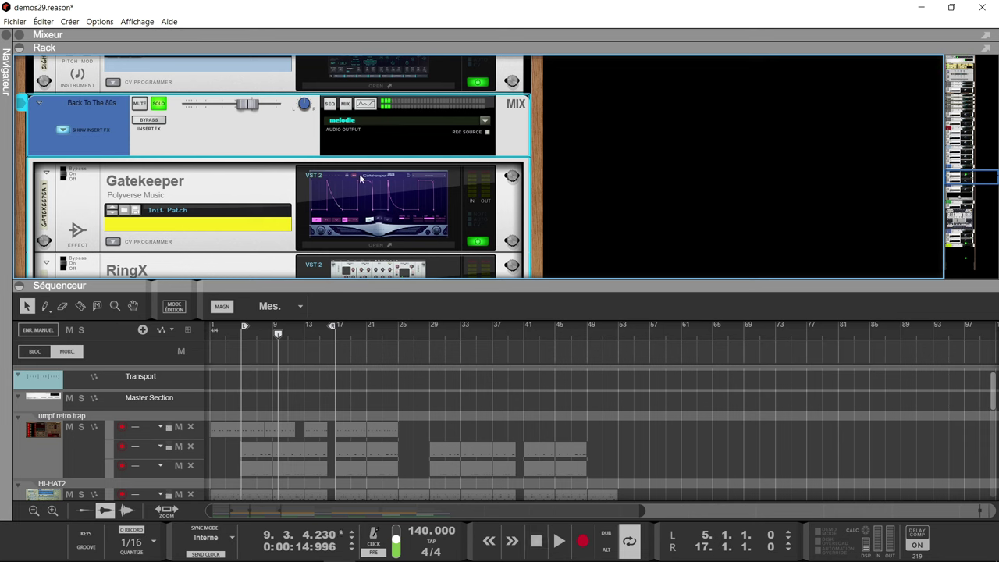
# Step: Move the loop's end to bar 9 and open the Back To The 80s channel's RingX editor beside the rack
pyautogui.moveTo(331, 327); pyautogui.dragTo(268, 320)
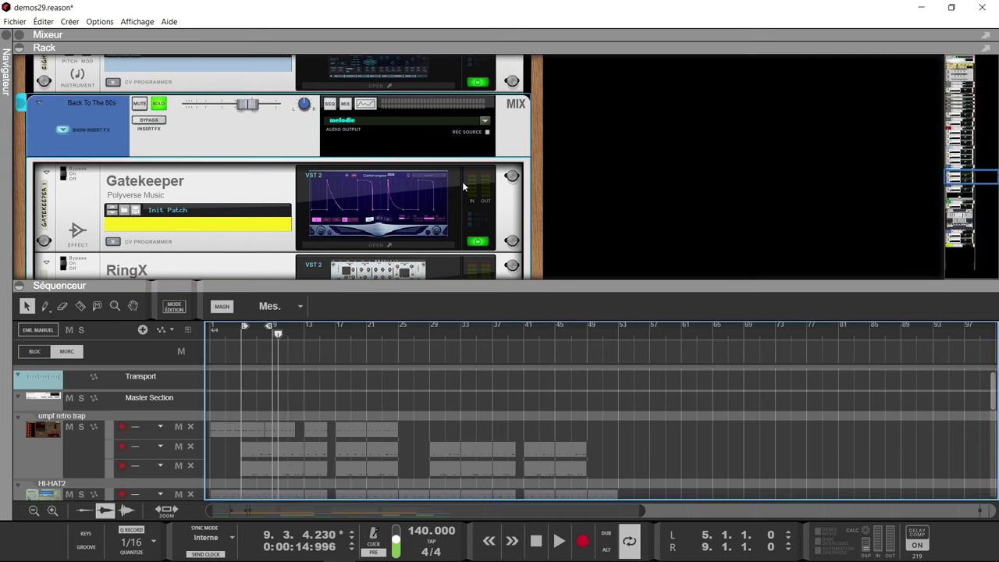
pyautogui.scroll(-2, 463, 186)
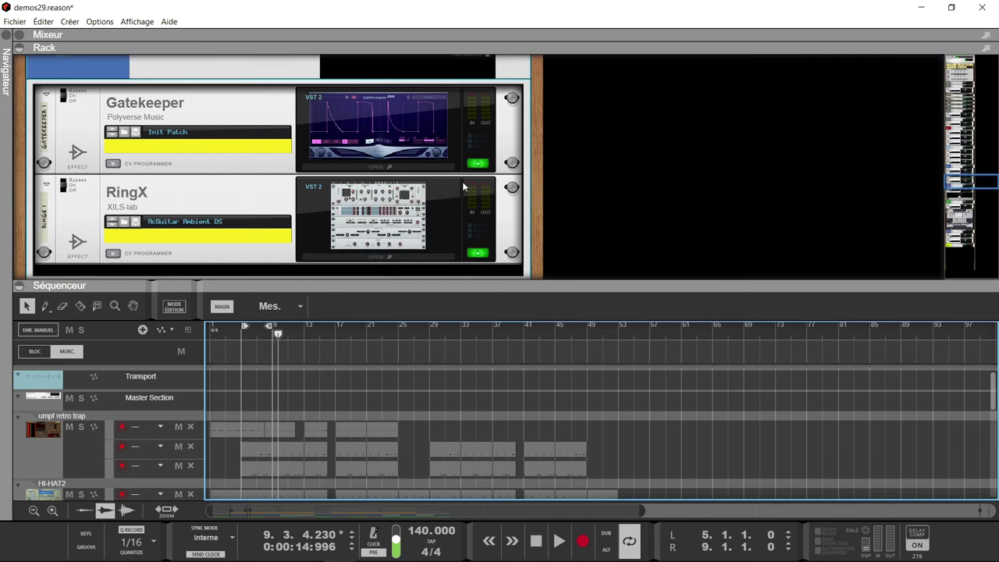
pyautogui.doubleClick(369, 234)
pyautogui.moveTo(489, 8); pyautogui.dragTo(572, 6)
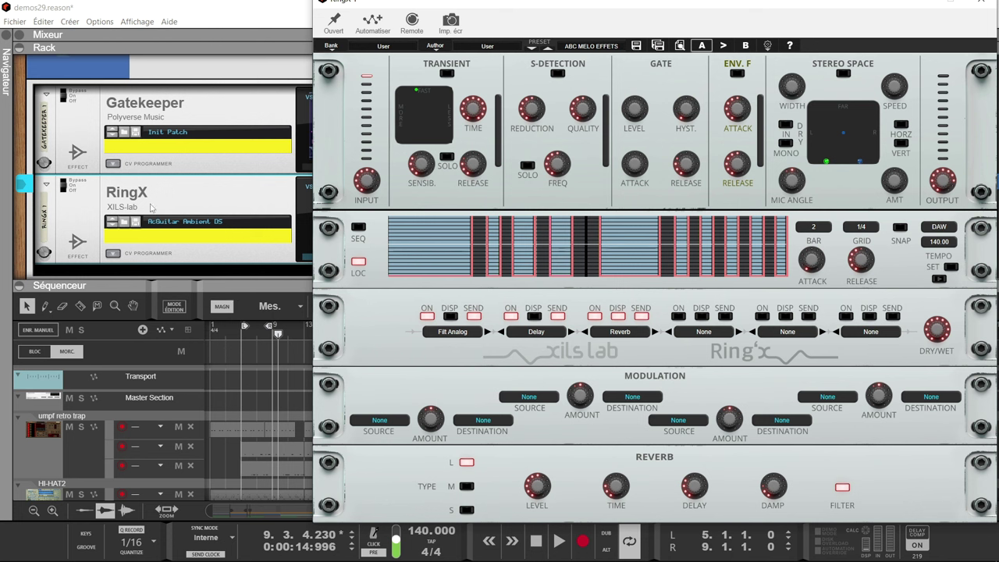
# Step: Play the loop from its start and switch RingX between bypass and on to compare the melody's sound
pyautogui.press('KP_1')
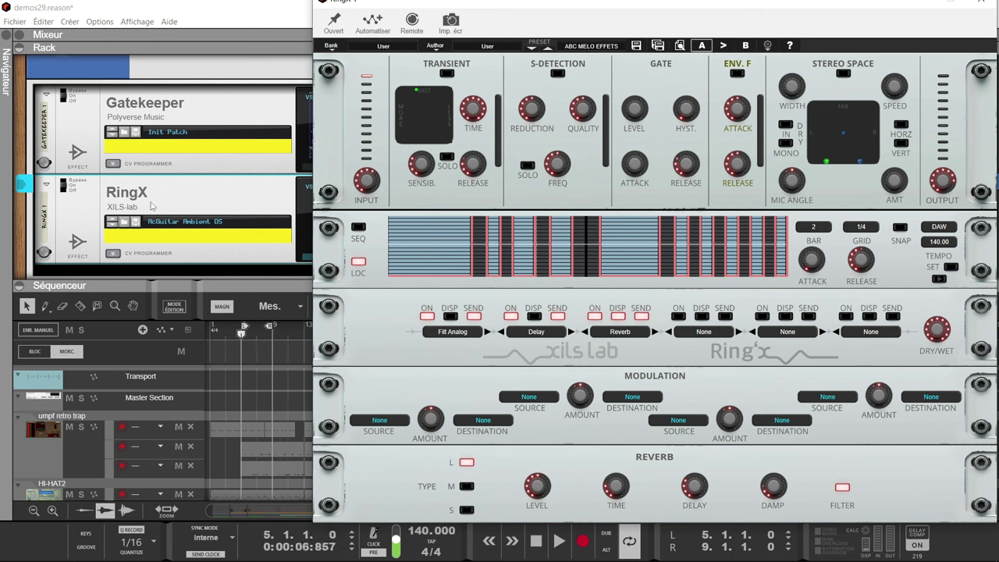
pyautogui.press('space')
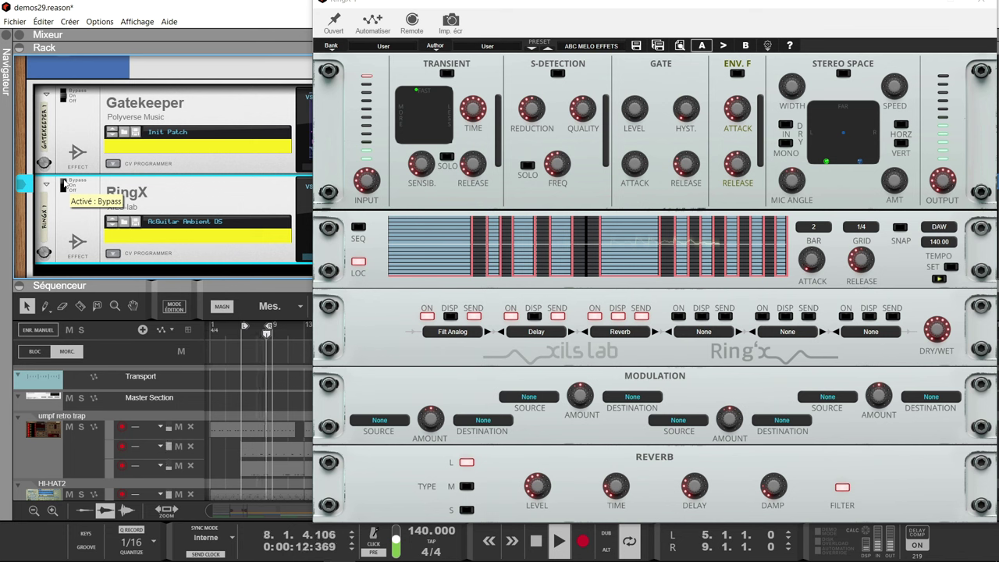
pyautogui.click(63, 186)
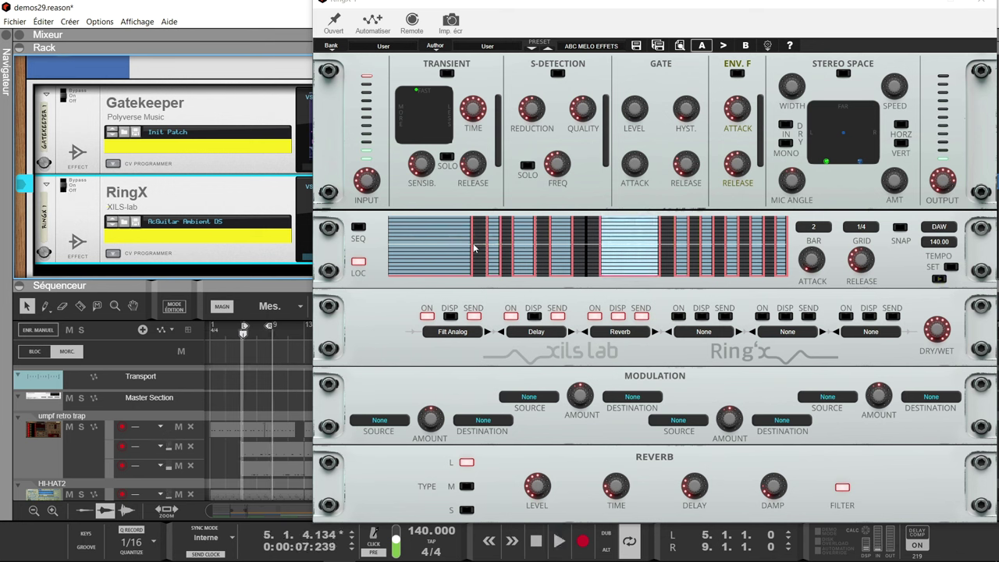
# Step: Display the Filt Analog module's controls and set its first modulation source to Loc. Level
pyautogui.click(449, 316)
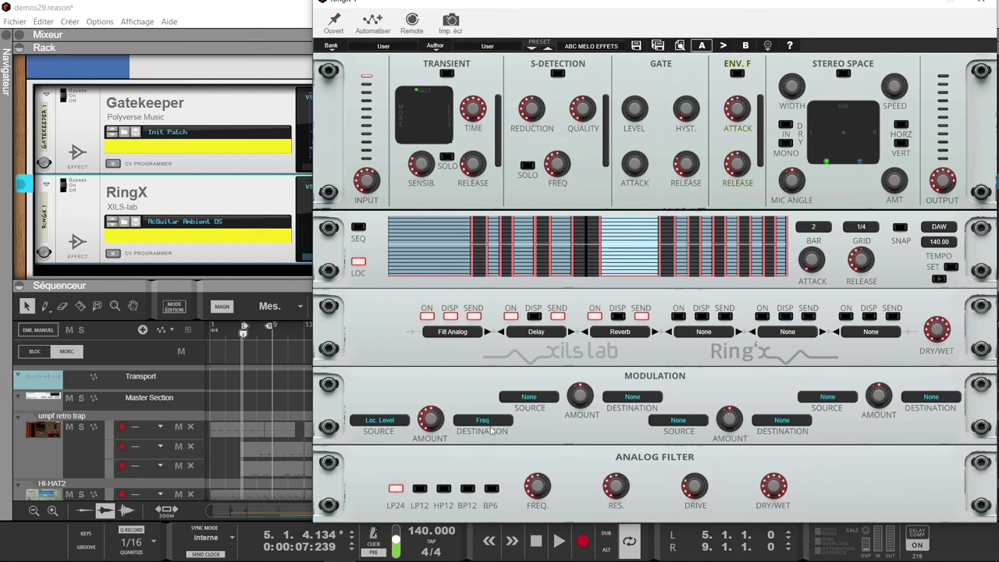
pyautogui.click(372, 428)
pyautogui.click(373, 425)
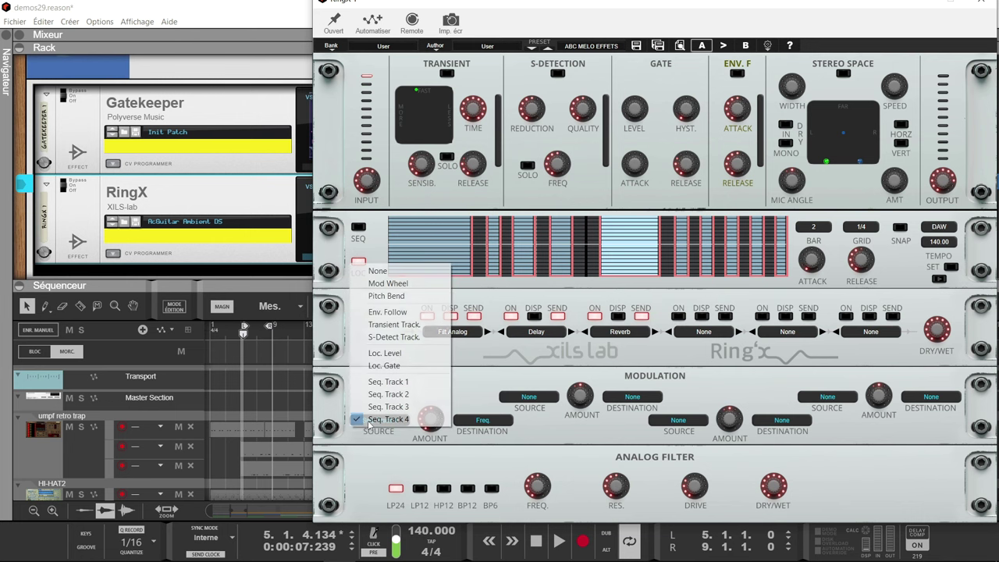
pyautogui.click(396, 356)
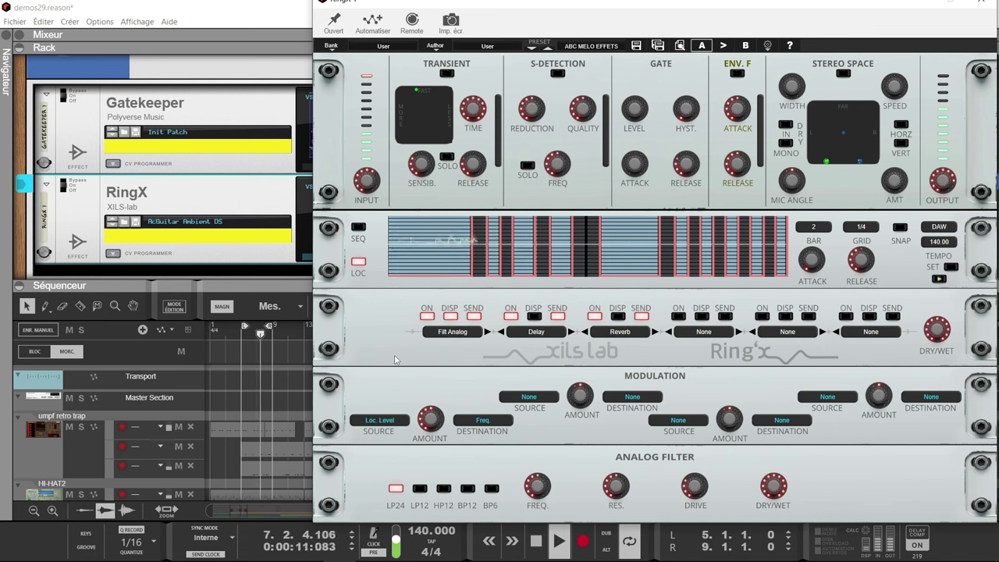
# Step: Adjust the filter frequency's Loc. Level modulation amount during playback and switch the analog filter off and on to compare
pyautogui.moveTo(432, 408); pyautogui.dragTo(424, 459)
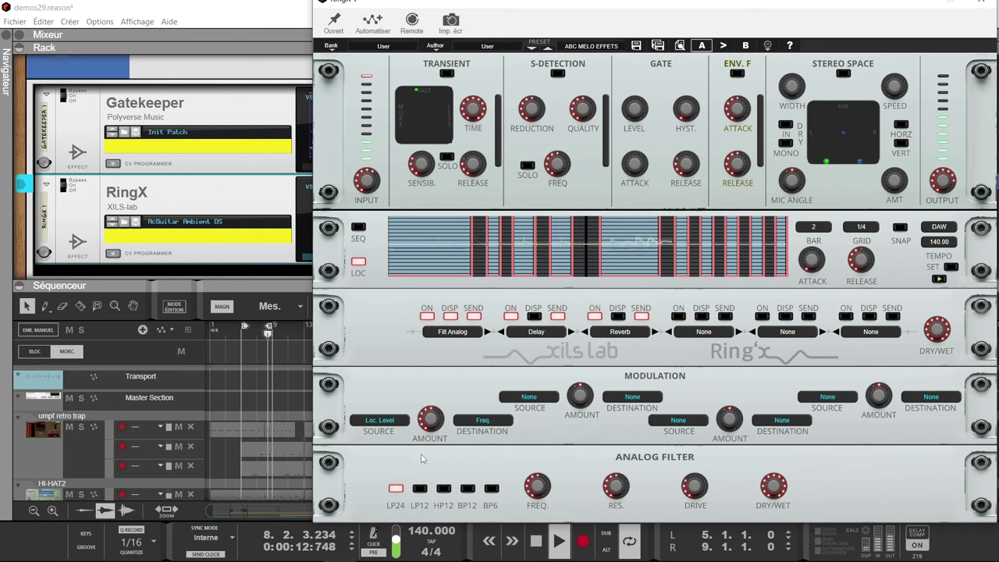
pyautogui.click(427, 316)
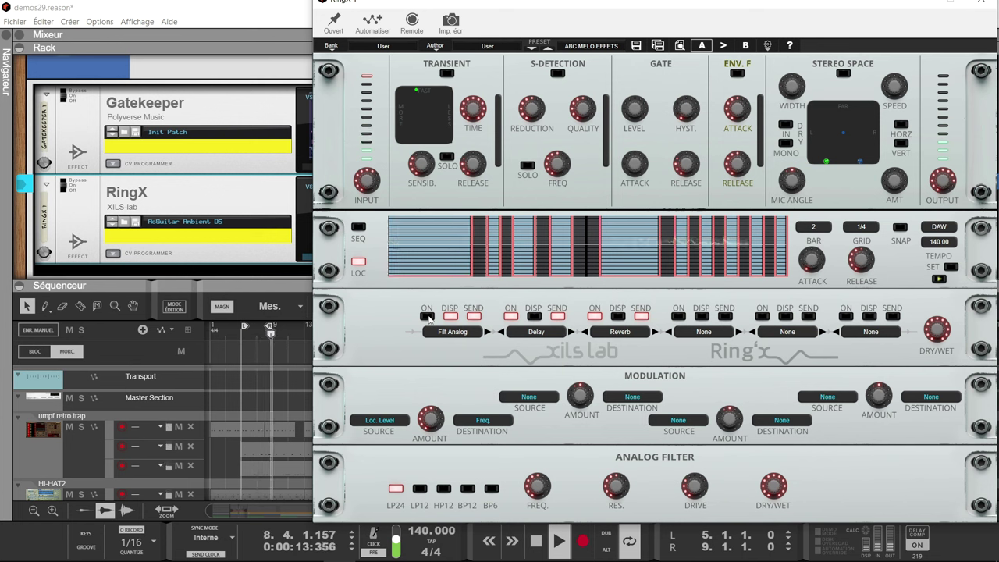
pyautogui.click(428, 316)
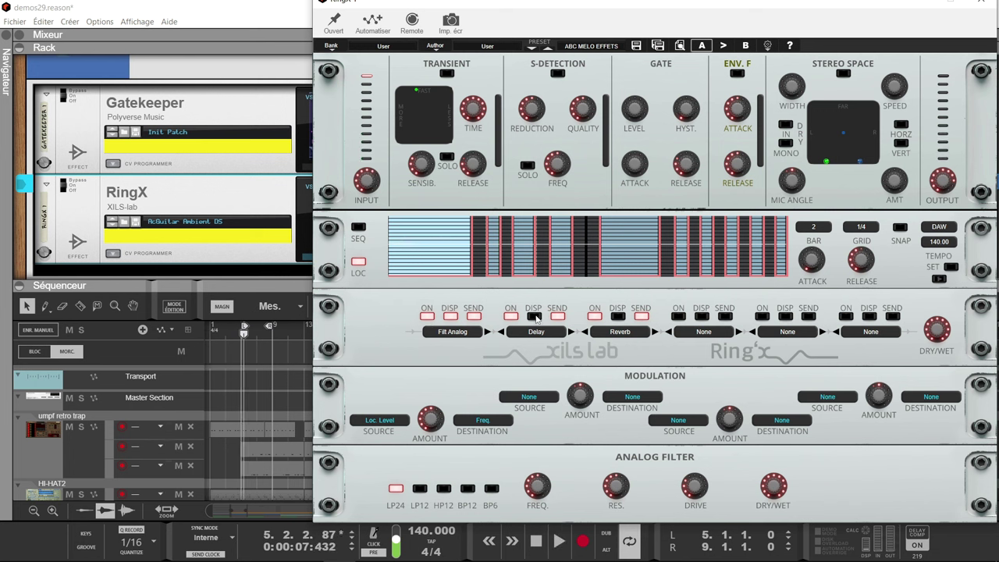
# Step: Display the Delay module's controls and switch the delay off and back on during playback to compare
pyautogui.click(535, 316)
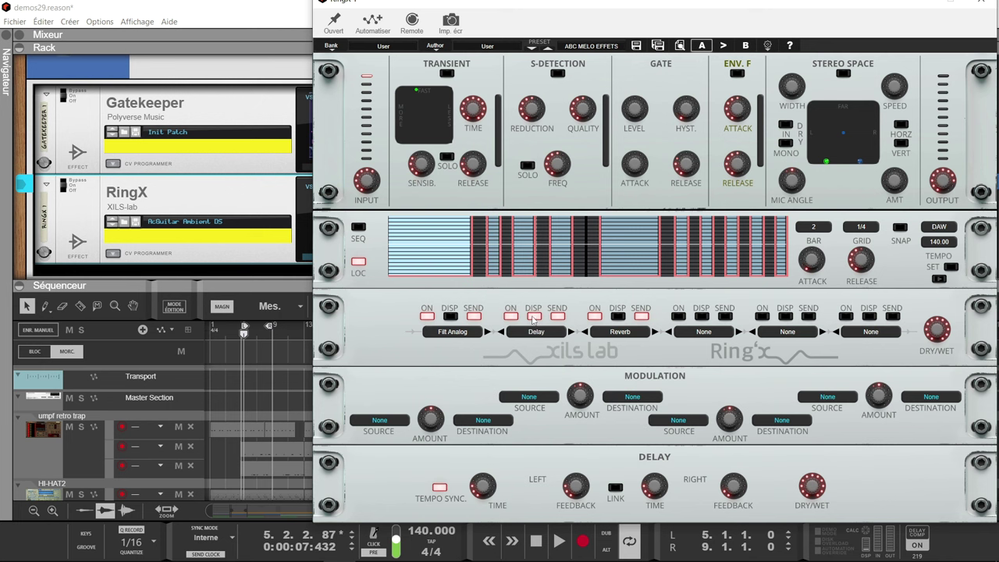
pyautogui.press('space')
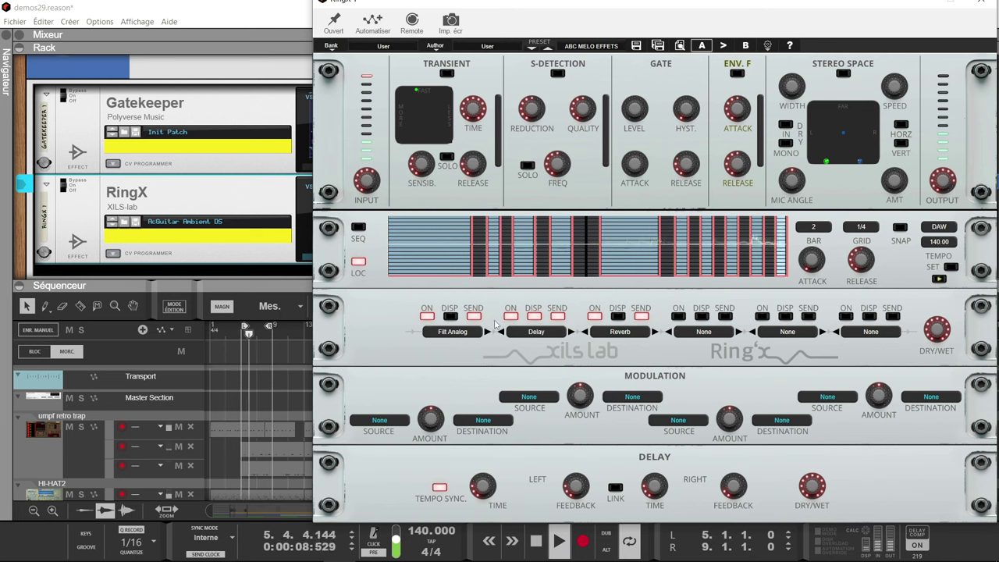
pyautogui.click(511, 316)
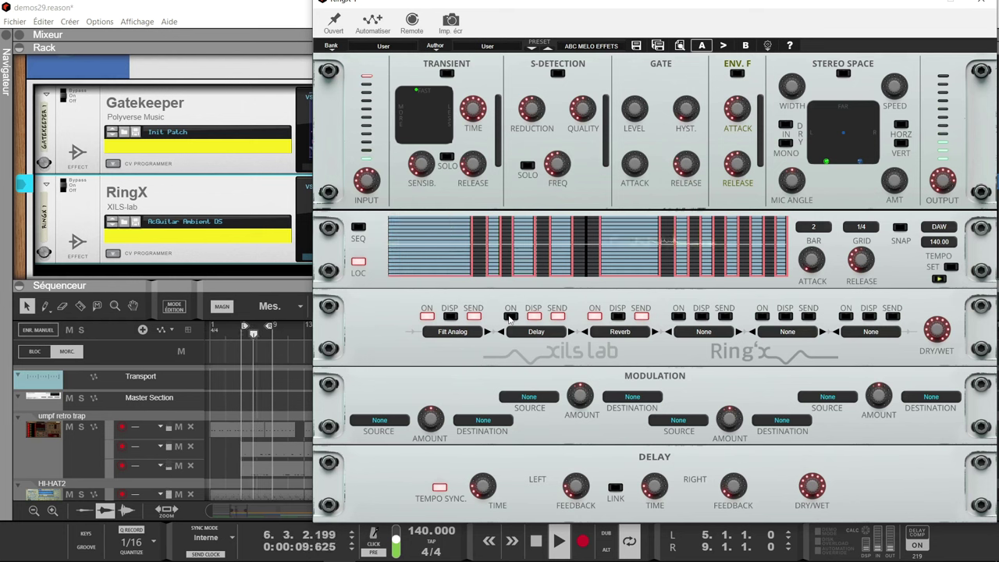
pyautogui.click(511, 316)
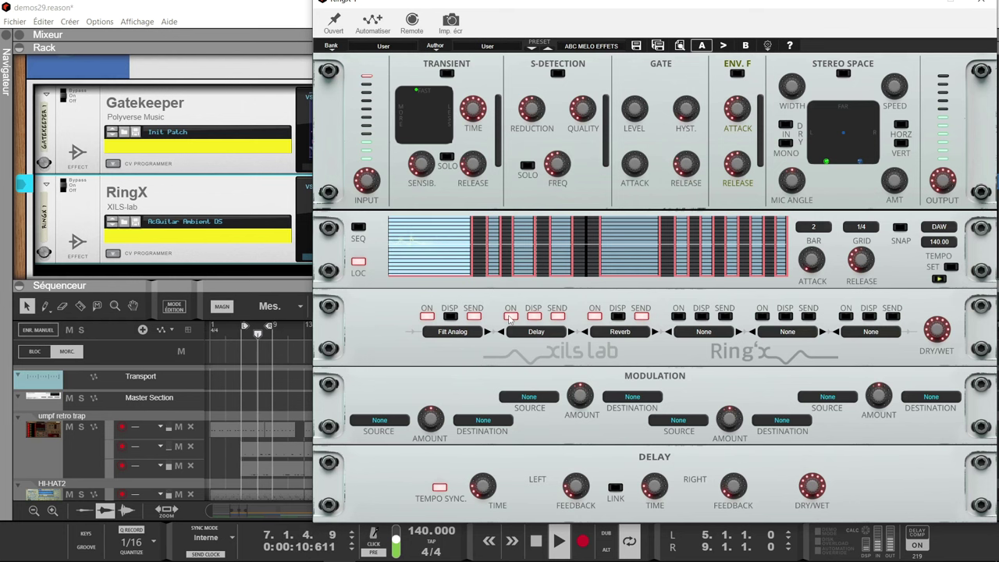
# Step: Display the Reverb module's controls
pyautogui.click(616, 316)
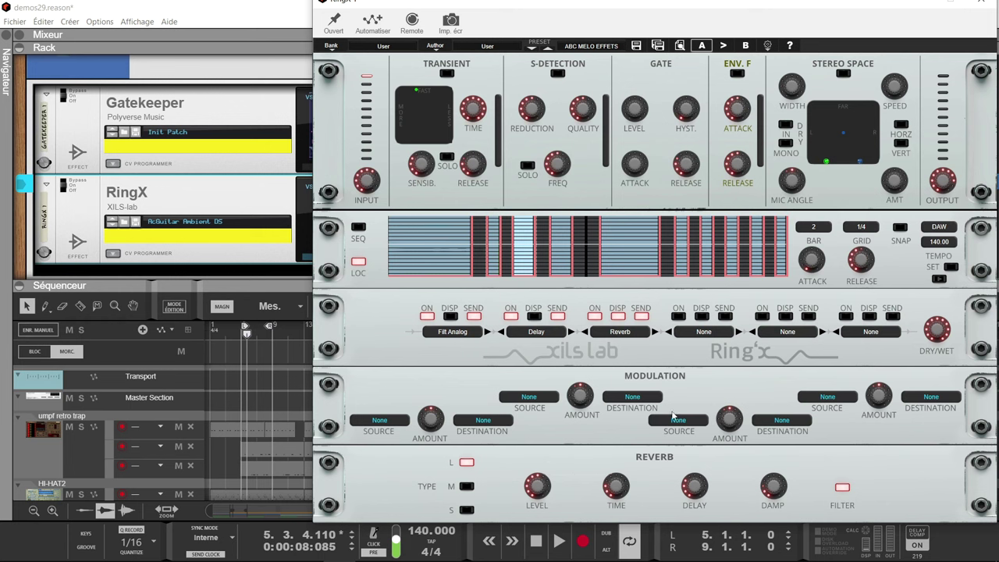
# Step: Switch the RingX reverb off and back on during playback to compare
pyautogui.press('space')
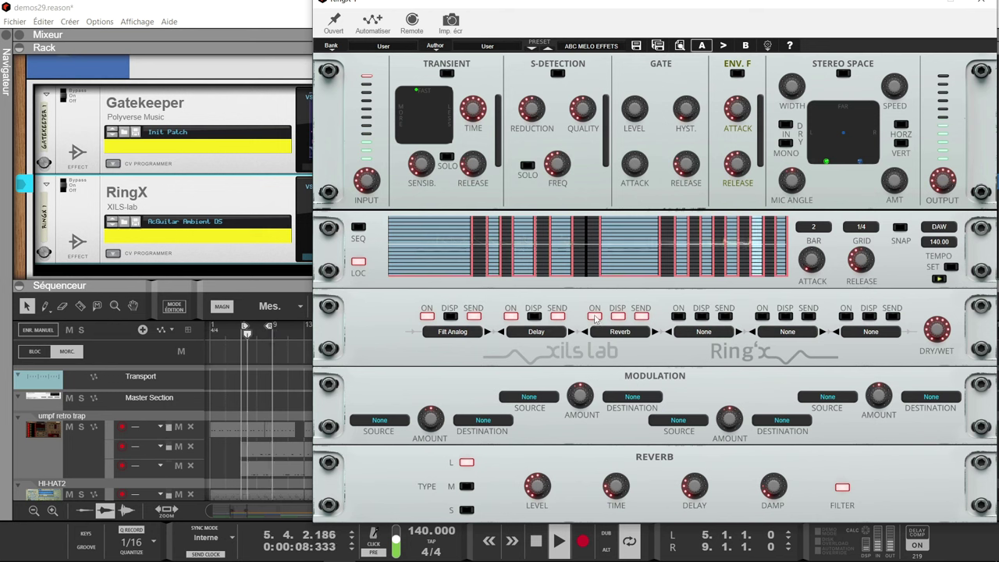
pyautogui.click(594, 316)
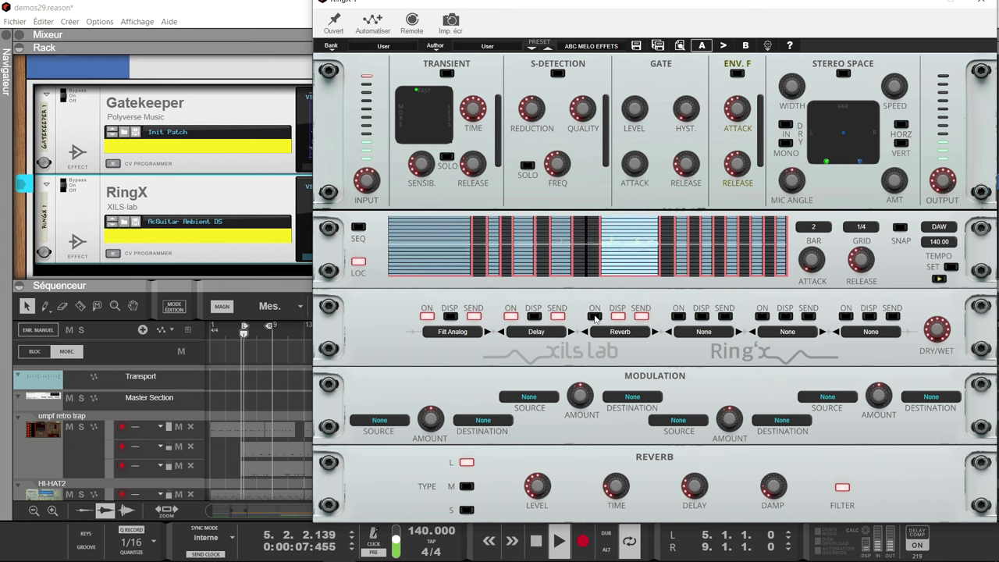
pyautogui.click(595, 316)
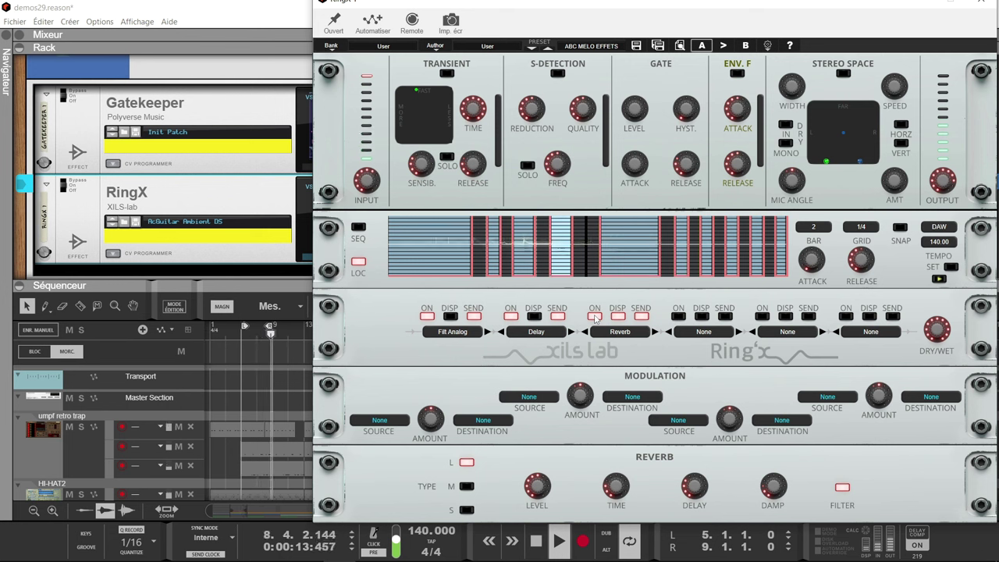
# Step: Bypass Gatekeeper to hear RingX alone with its editor open, and re-enable Gatekeeper
pyautogui.click(62, 93)
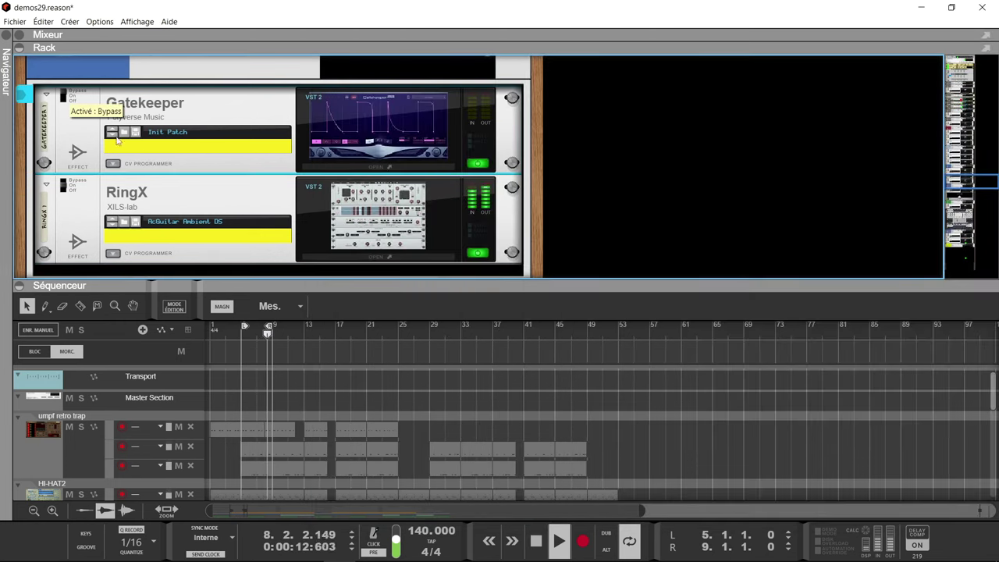
pyautogui.click(364, 221)
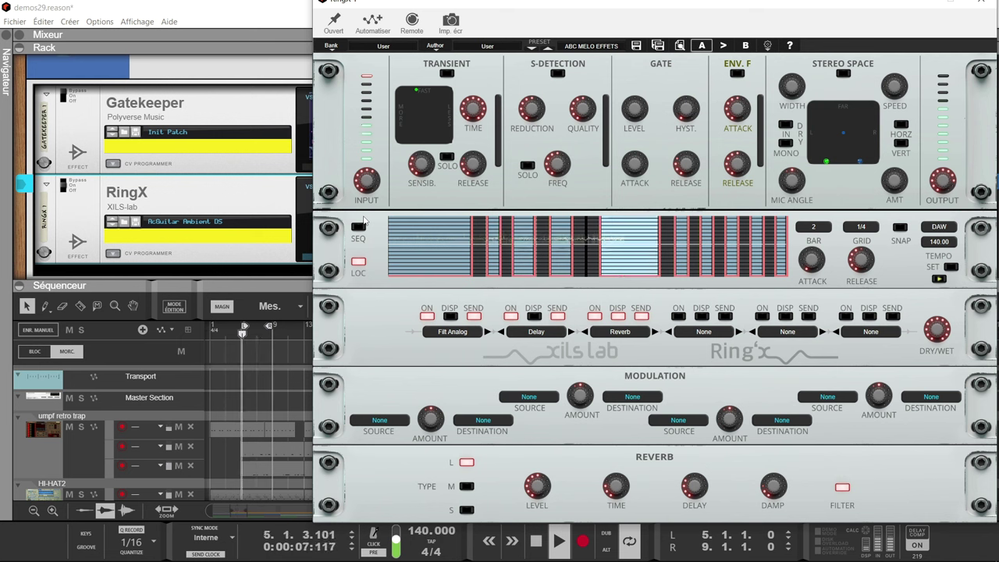
pyautogui.click(64, 92)
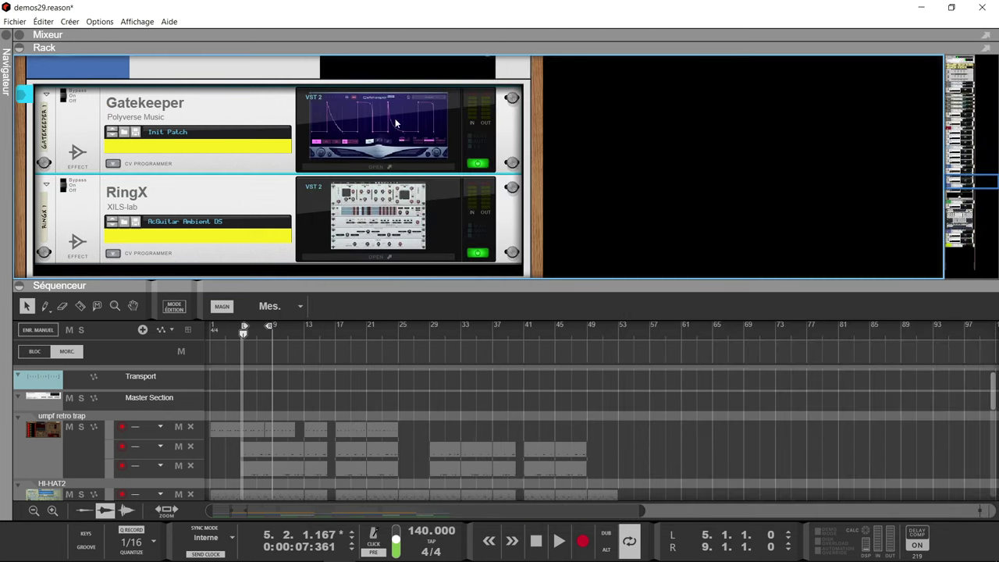
# Step: Examine the gate pattern in the Gatekeeper editor and close the editor
pyautogui.doubleClick(392, 117)
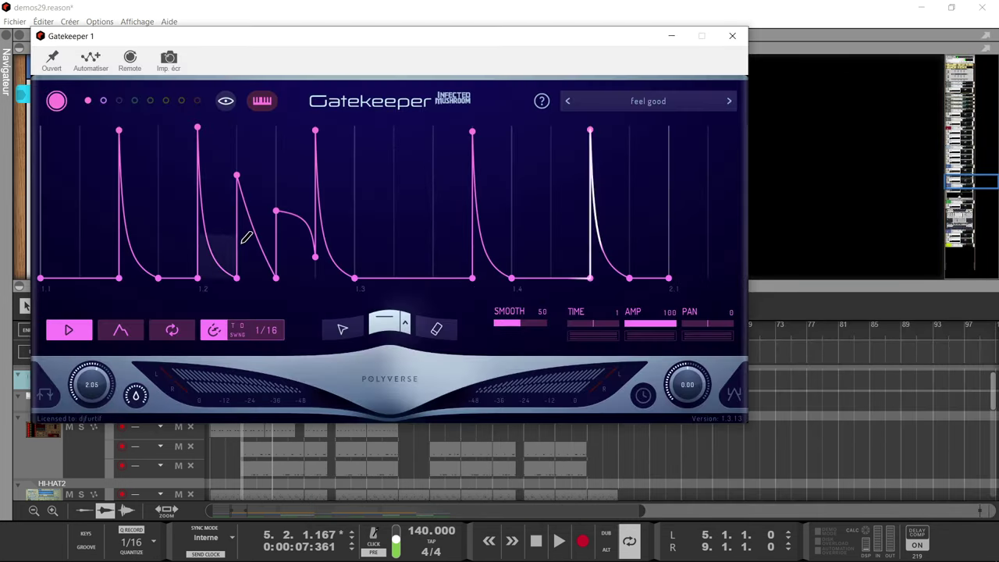
pyautogui.click(732, 36)
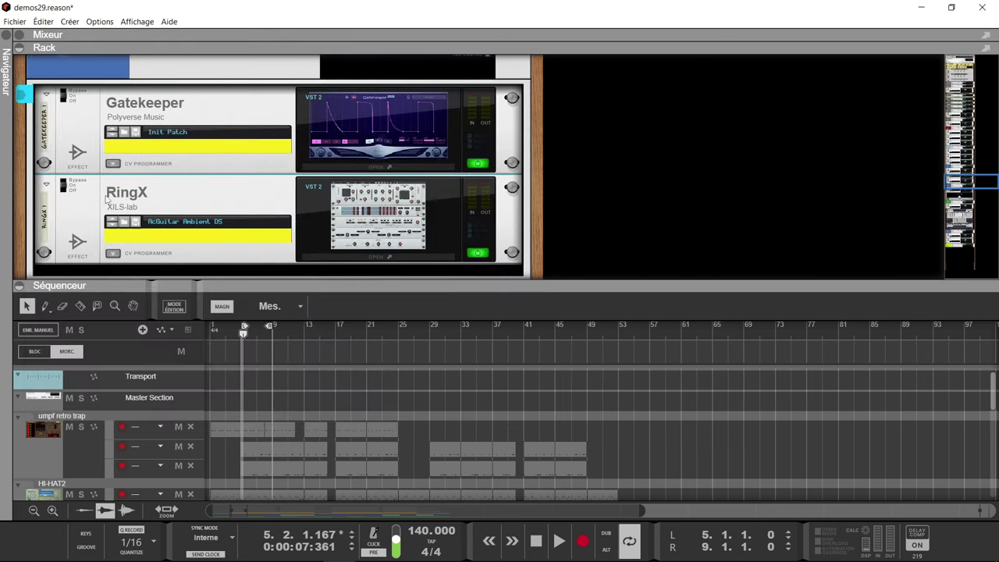
# Step: Bypass RingX and toggle Gatekeeper's bypass during playback to compare, and set RingX back to On
pyautogui.click(63, 184)
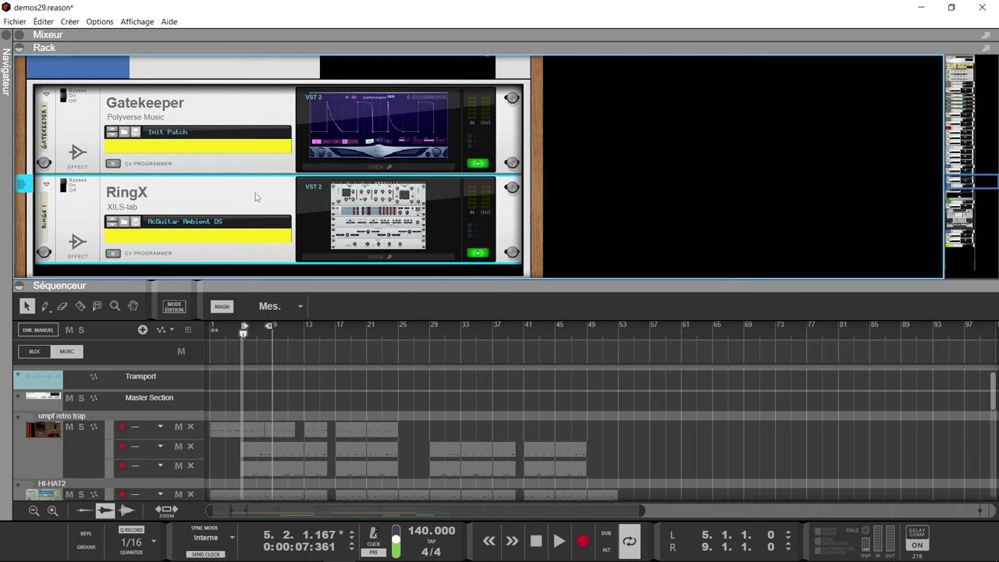
pyautogui.press('space')
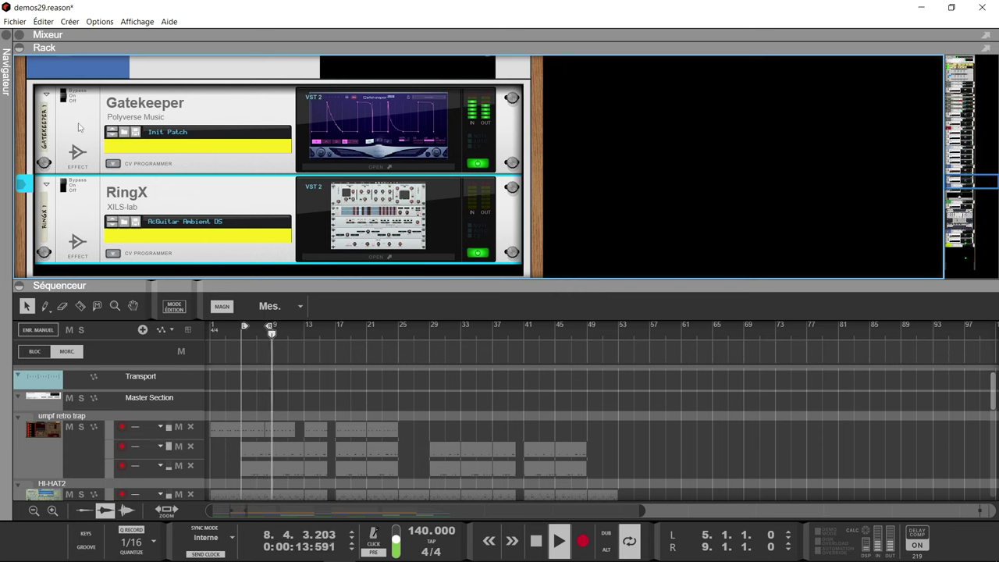
pyautogui.rightClick(78, 127)
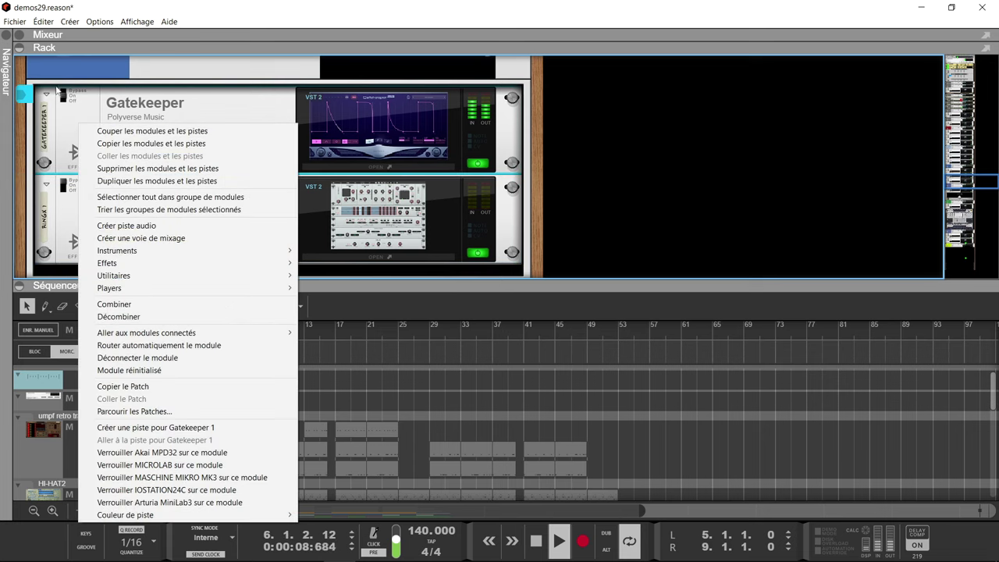
pyautogui.click(64, 93)
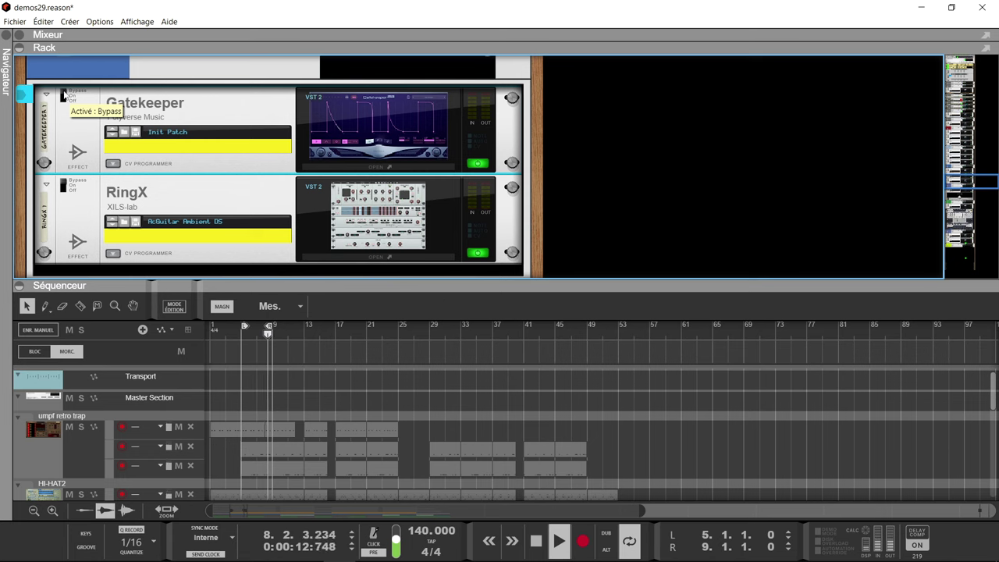
pyautogui.click(64, 94)
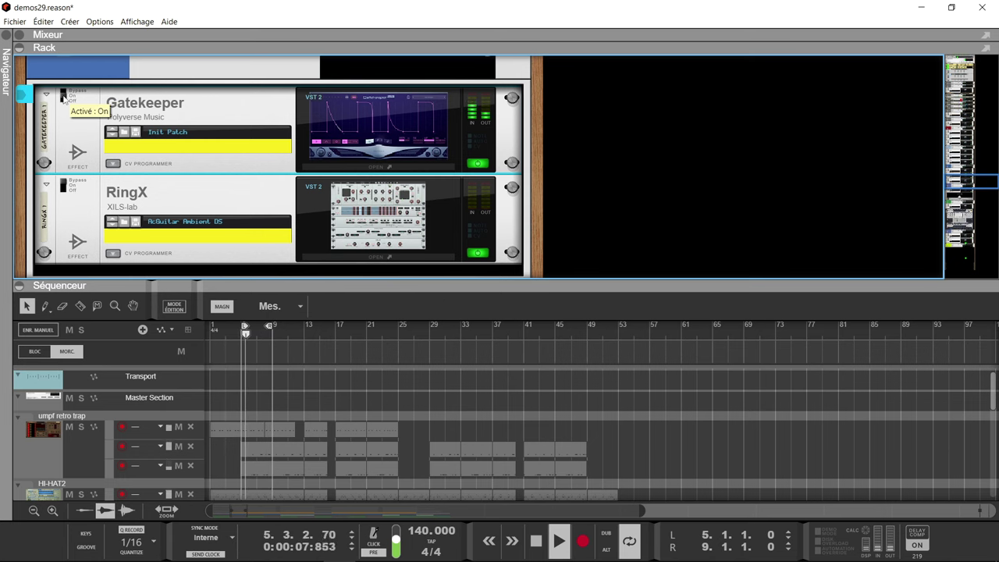
pyautogui.click(64, 184)
pyautogui.click(63, 184)
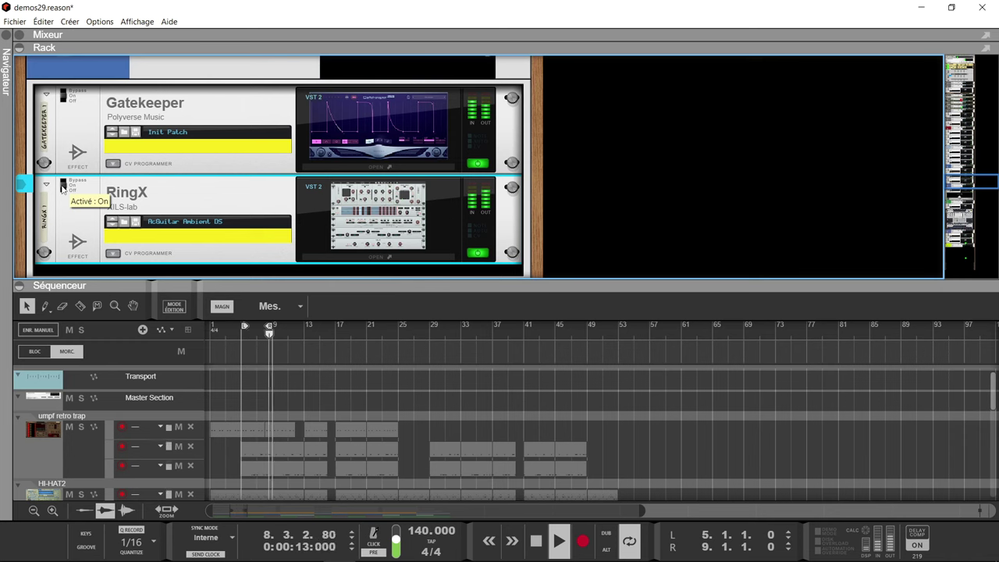
# Step: Turn off solo on the Back To The 80s mix channel and stop playback after listening to the full mix
pyautogui.scroll(3, 62, 188)
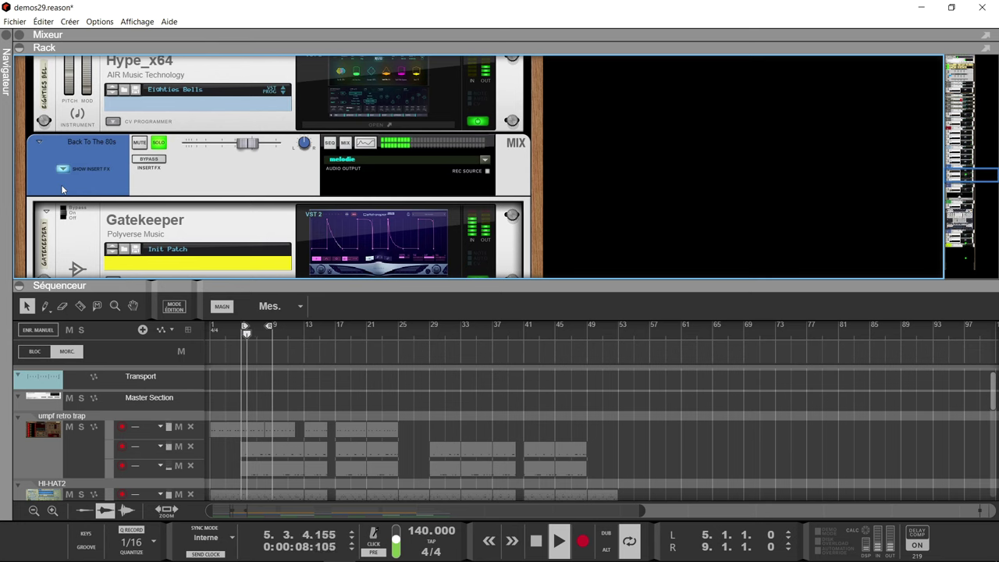
pyautogui.click(160, 143)
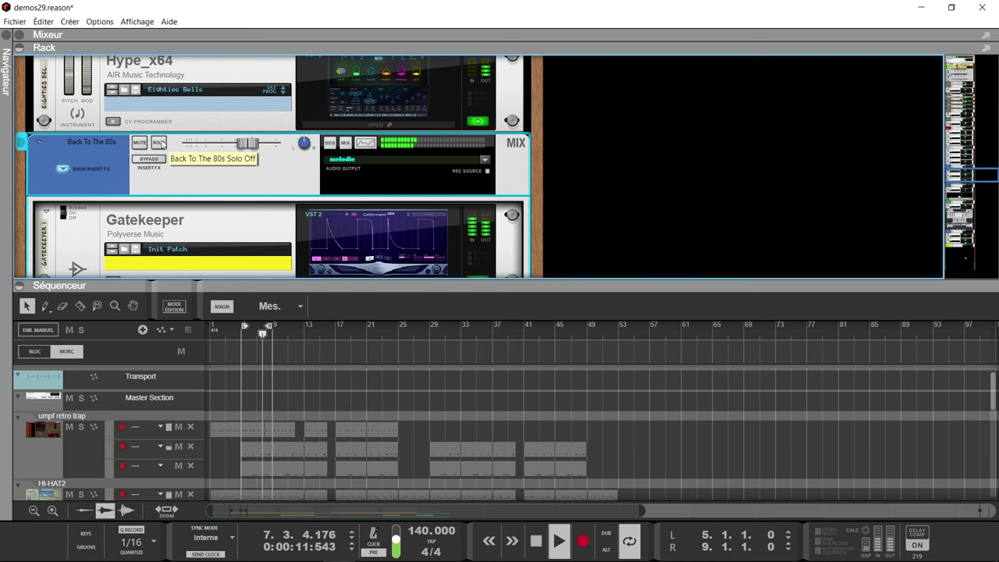
pyautogui.press('space')
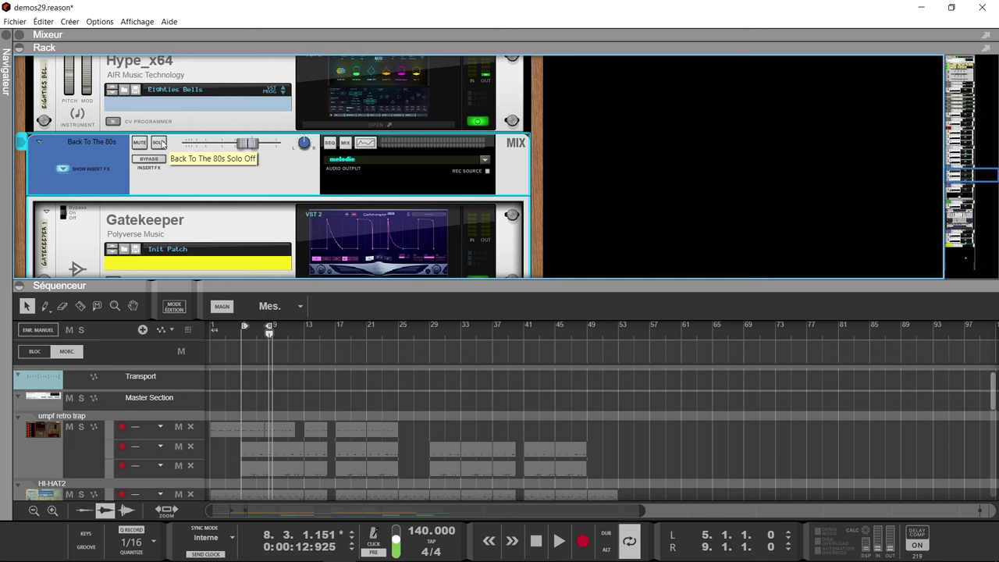
# Step: Open the RingX editor and shift its window toward the middle of the screen
pyautogui.scroll(-3, 412, 127)
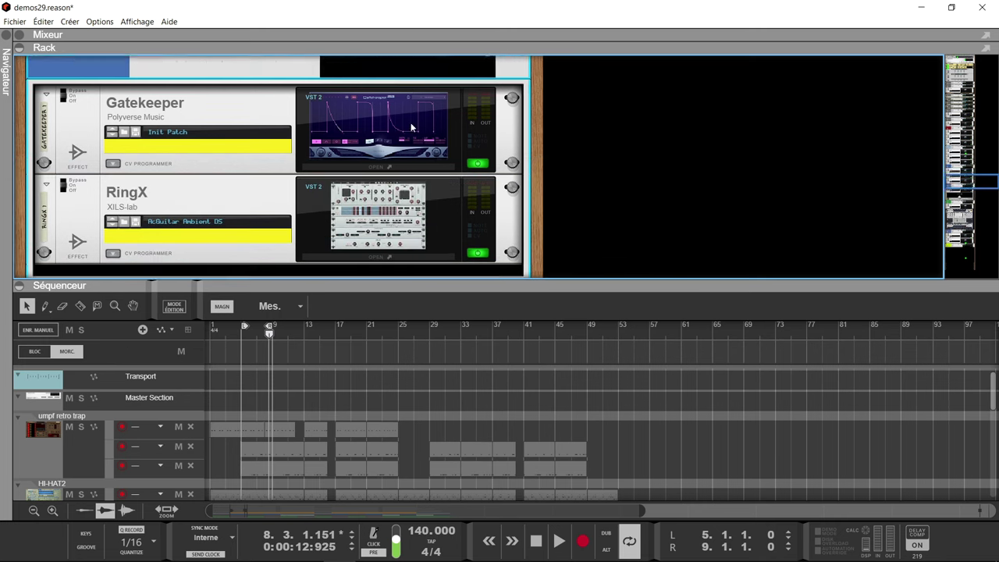
pyautogui.scroll(-2, 411, 126)
pyautogui.click(413, 160)
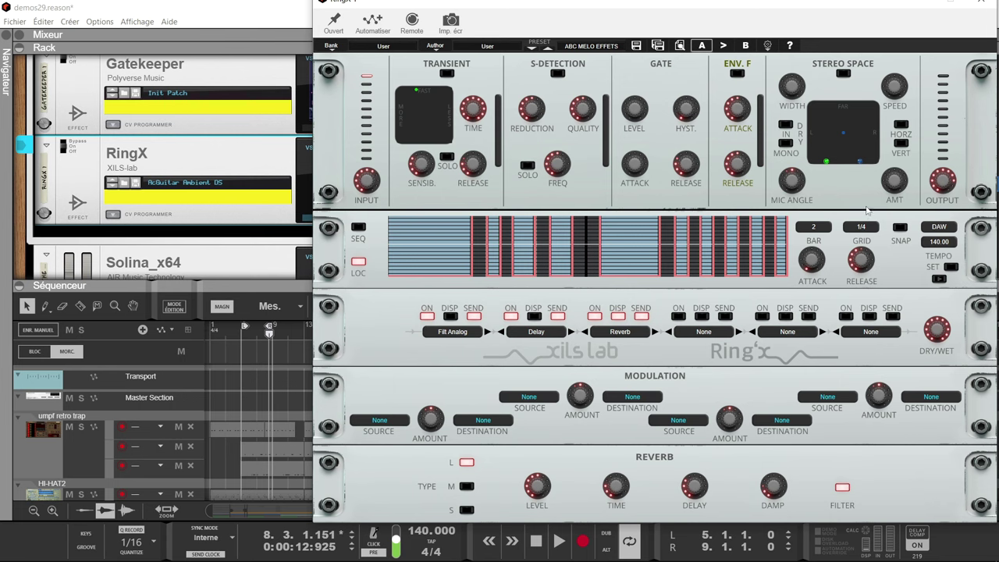
pyautogui.moveTo(858, 7); pyautogui.dragTo(767, 8)
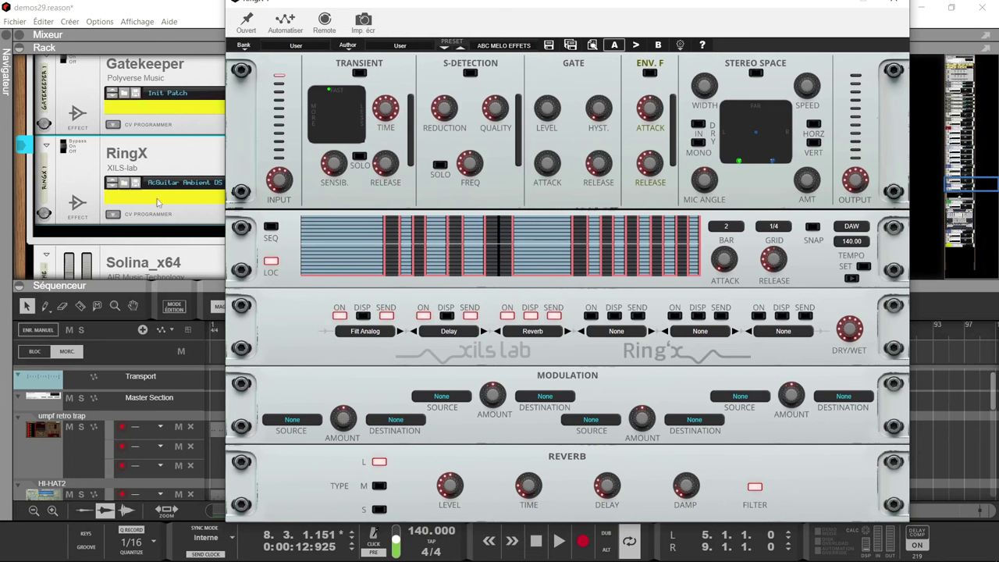
# Step: Compare the full mix with the Back To The 80s insert effects bypassed and active, and stop playback
pyautogui.scroll(3, 158, 203)
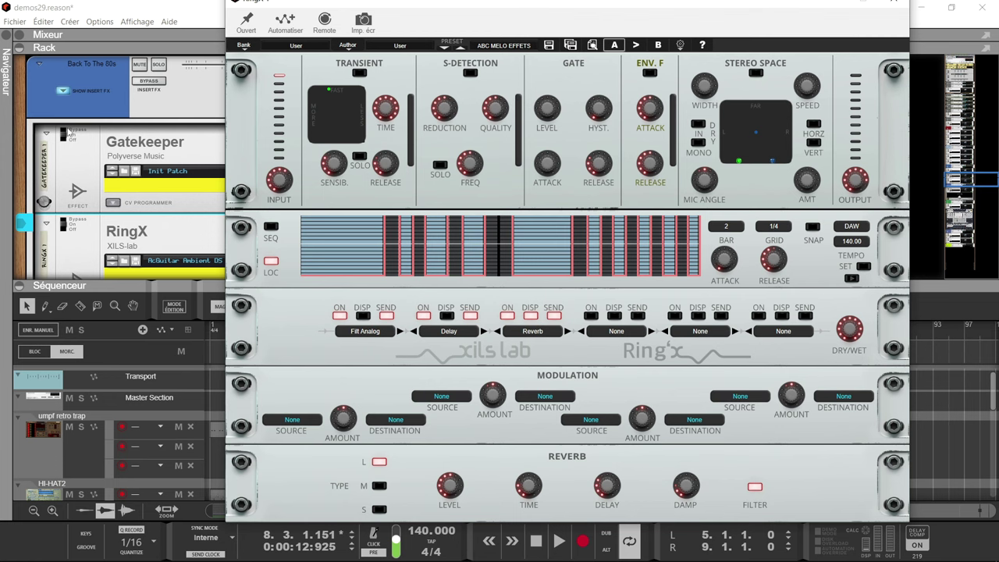
pyautogui.click(68, 135)
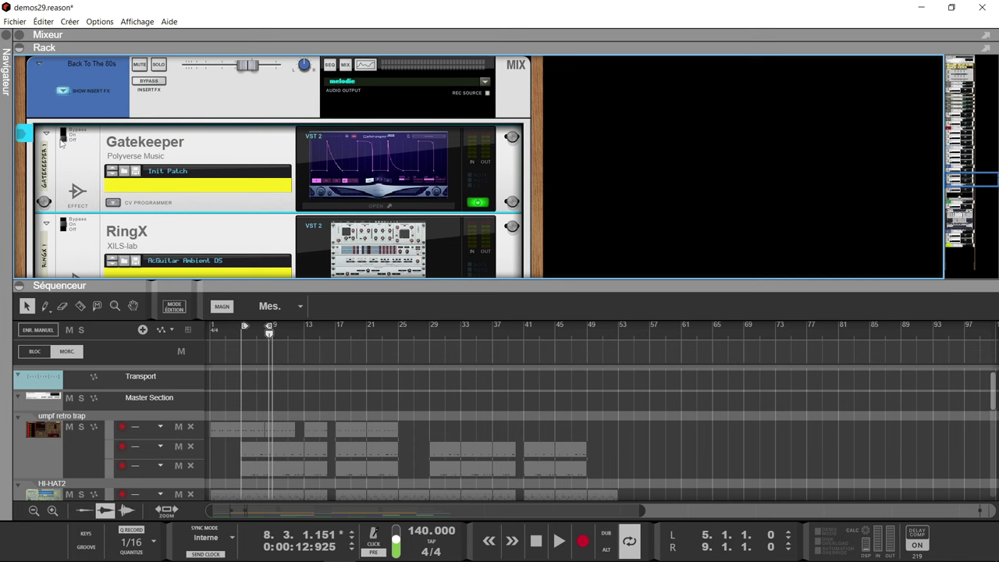
pyautogui.click(150, 81)
pyautogui.press('space')
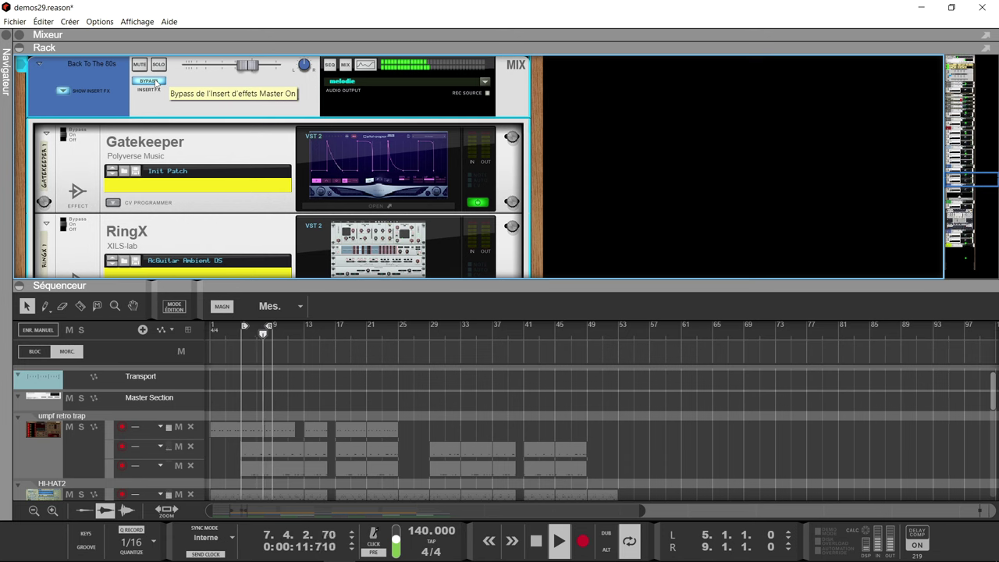
pyautogui.click(63, 134)
pyautogui.click(63, 134)
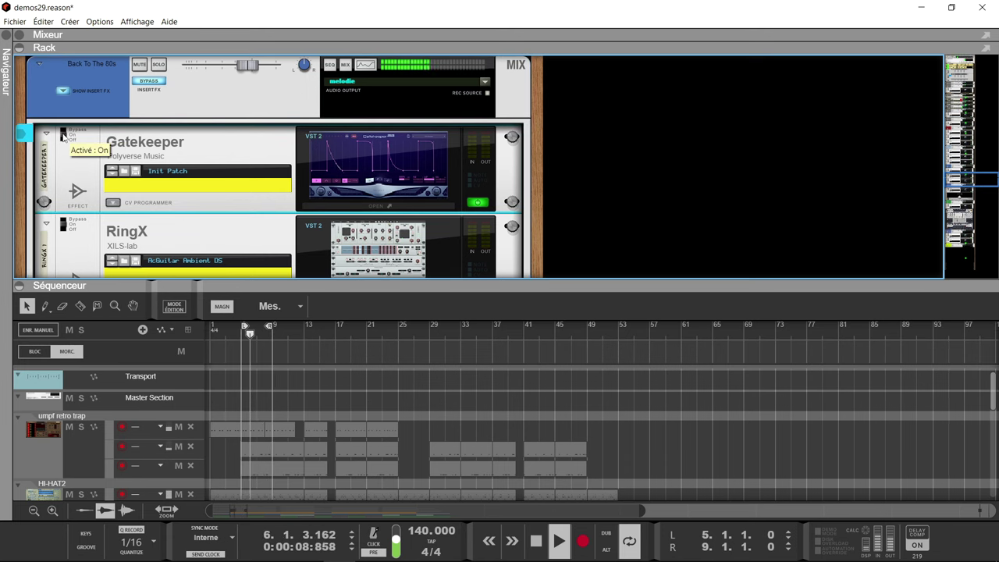
pyautogui.click(151, 83)
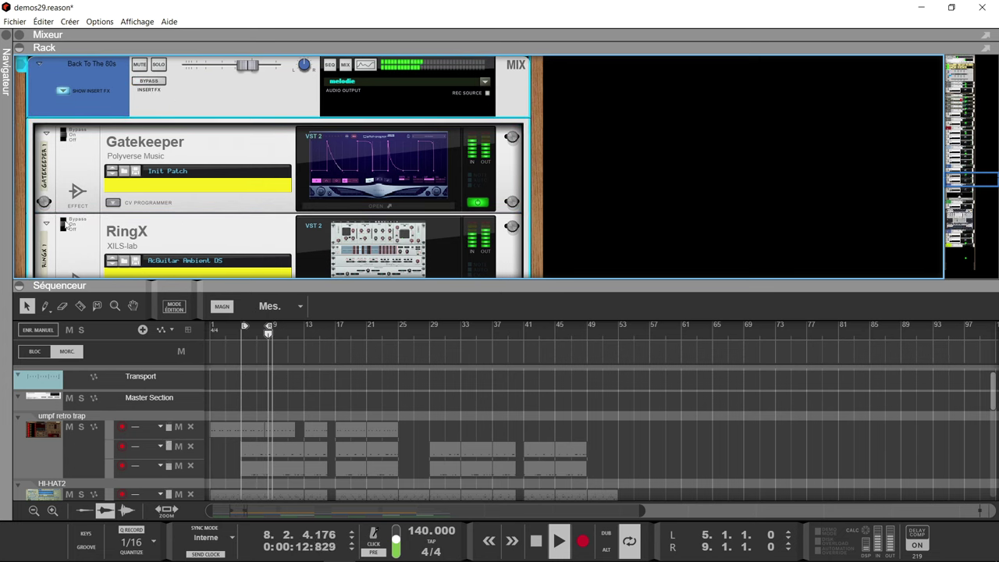
pyautogui.click(67, 224)
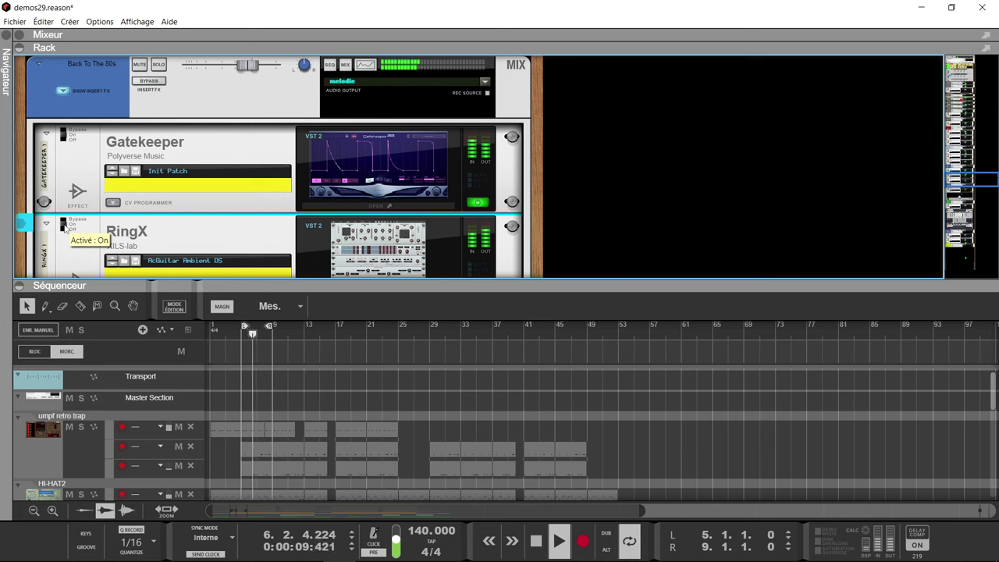
pyautogui.press('space')
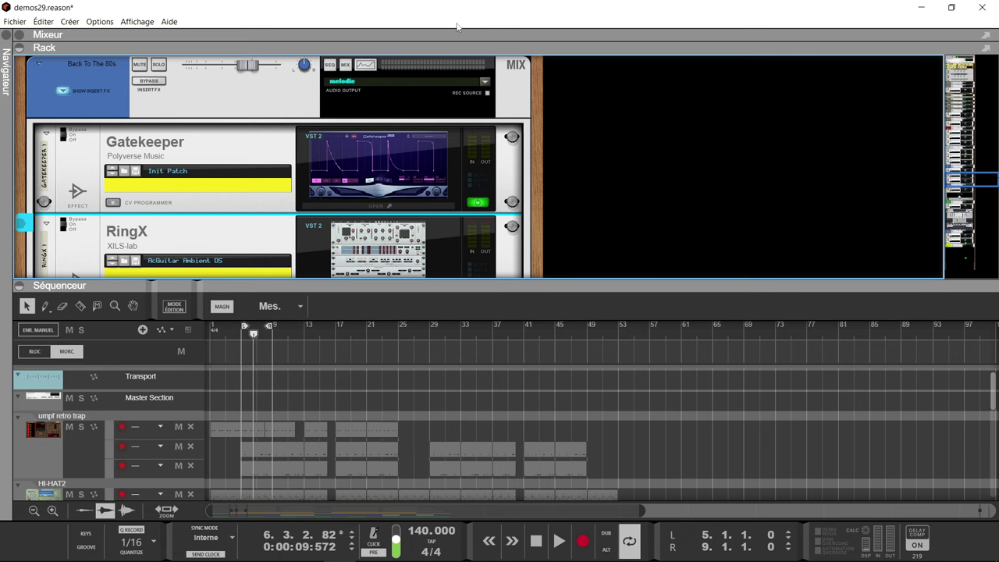
# Step: Reopen the RingX editor and display the Filt Analog module's controls
pyautogui.click(396, 267)
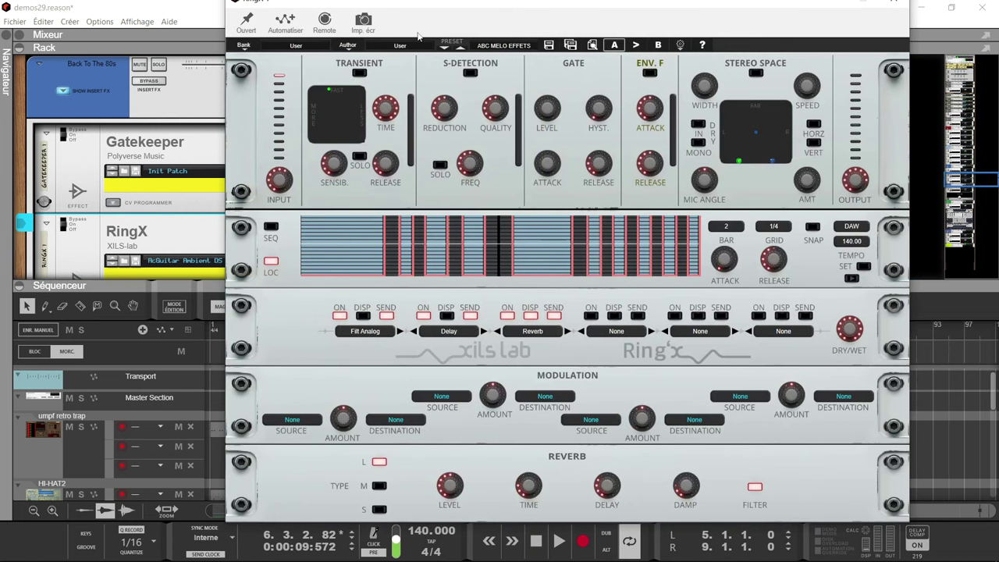
pyautogui.moveTo(597, 7); pyautogui.dragTo(581, 9)
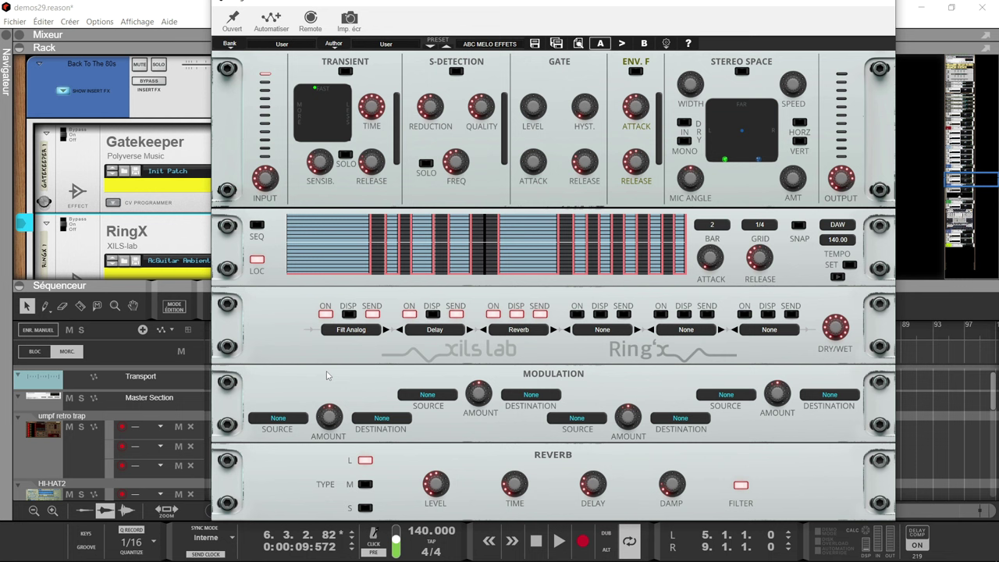
pyautogui.click(348, 314)
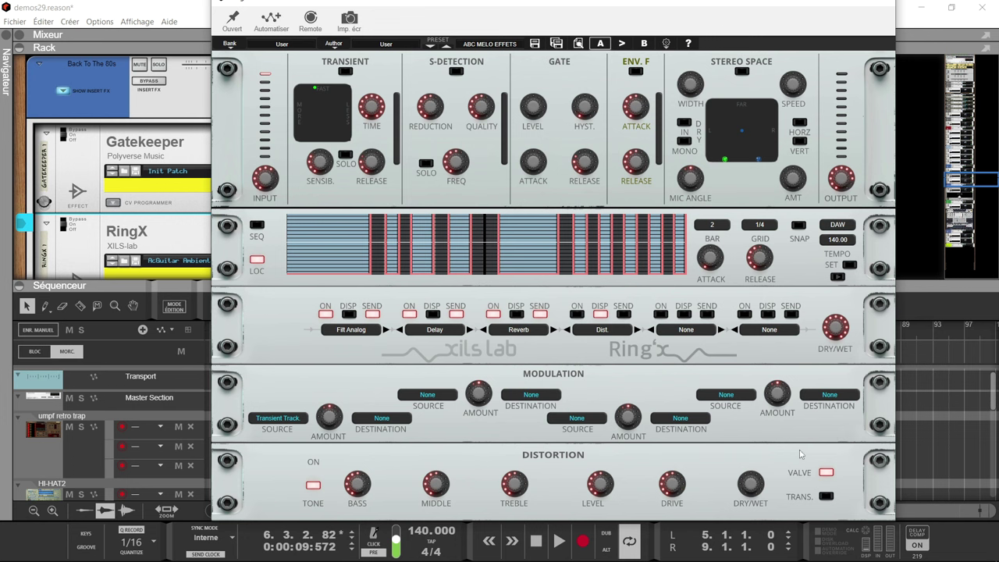
# Step: Toggle the send of the fourth effect slot and clear its distortion module by choosing None
pyautogui.click(623, 314)
pyautogui.click(622, 314)
pyautogui.click(605, 331)
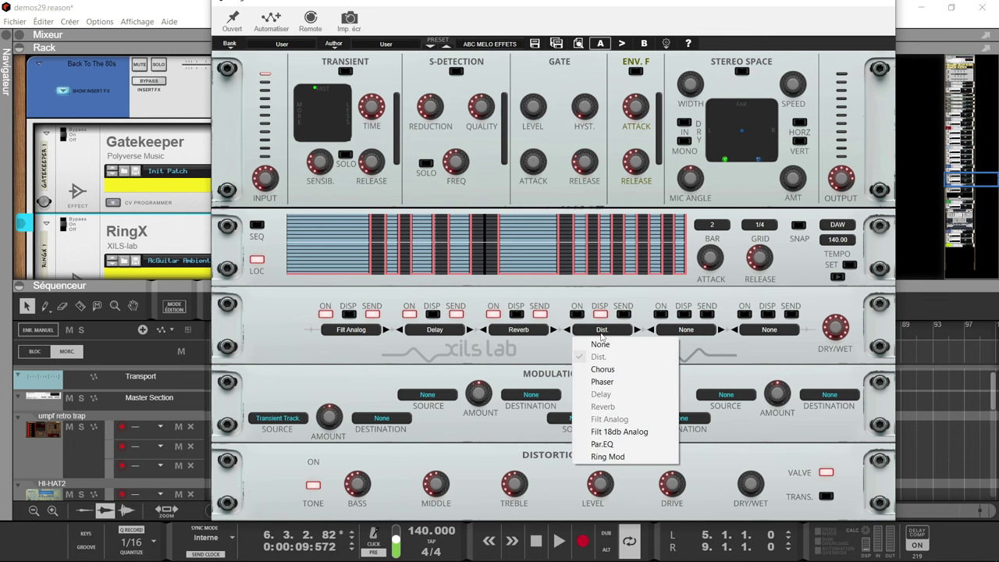
pyautogui.click(600, 344)
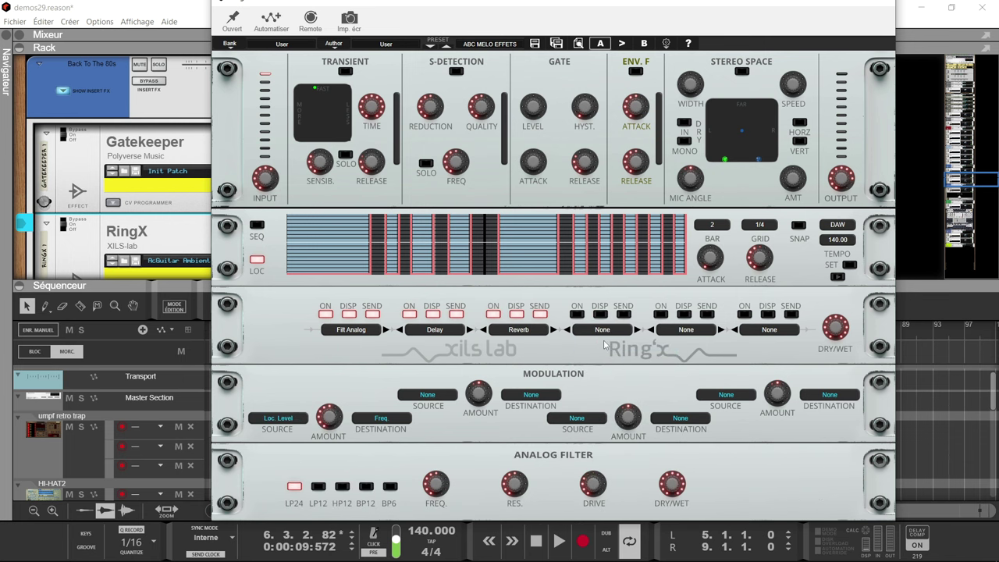